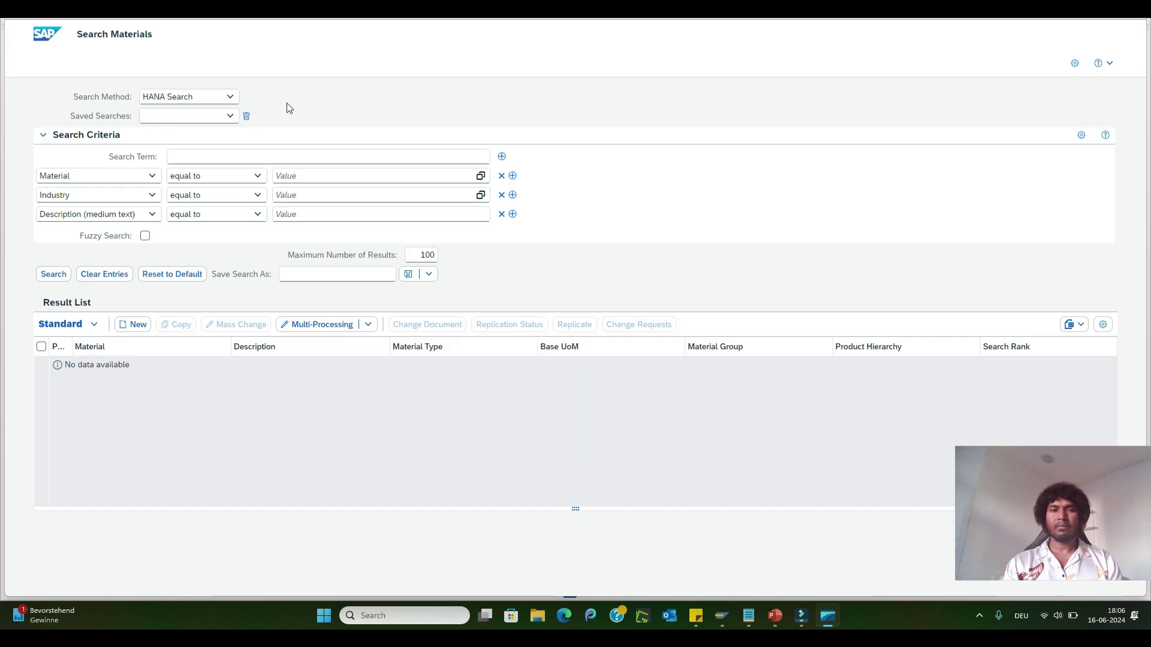
pyautogui.click(305, 173)
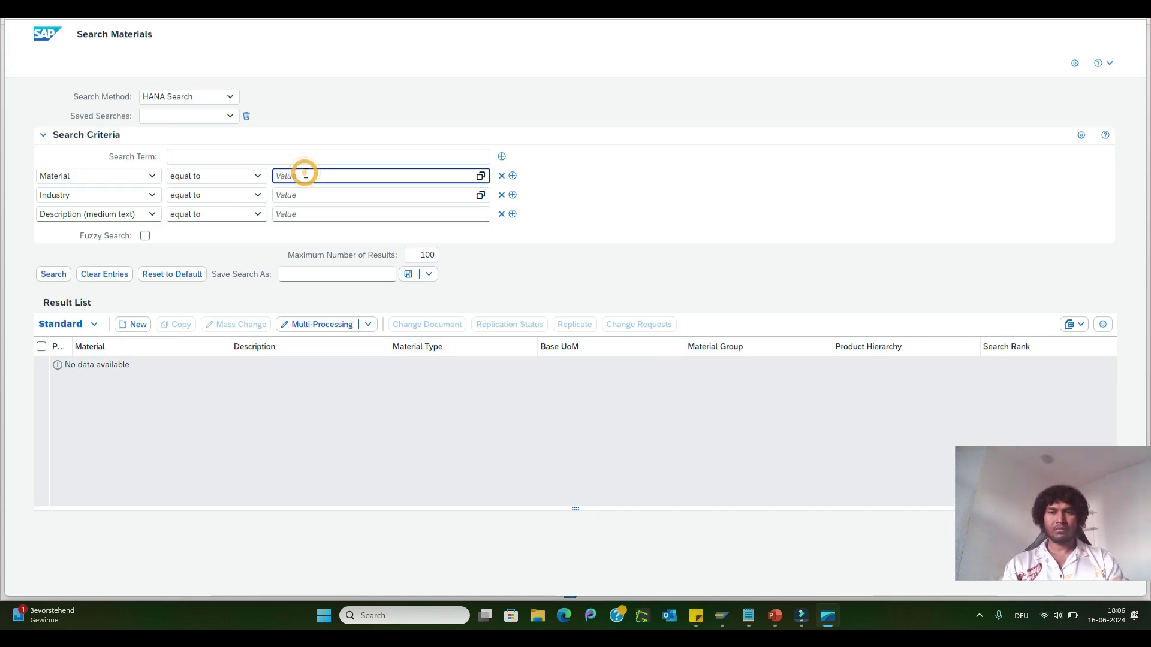
pyautogui.write('0')
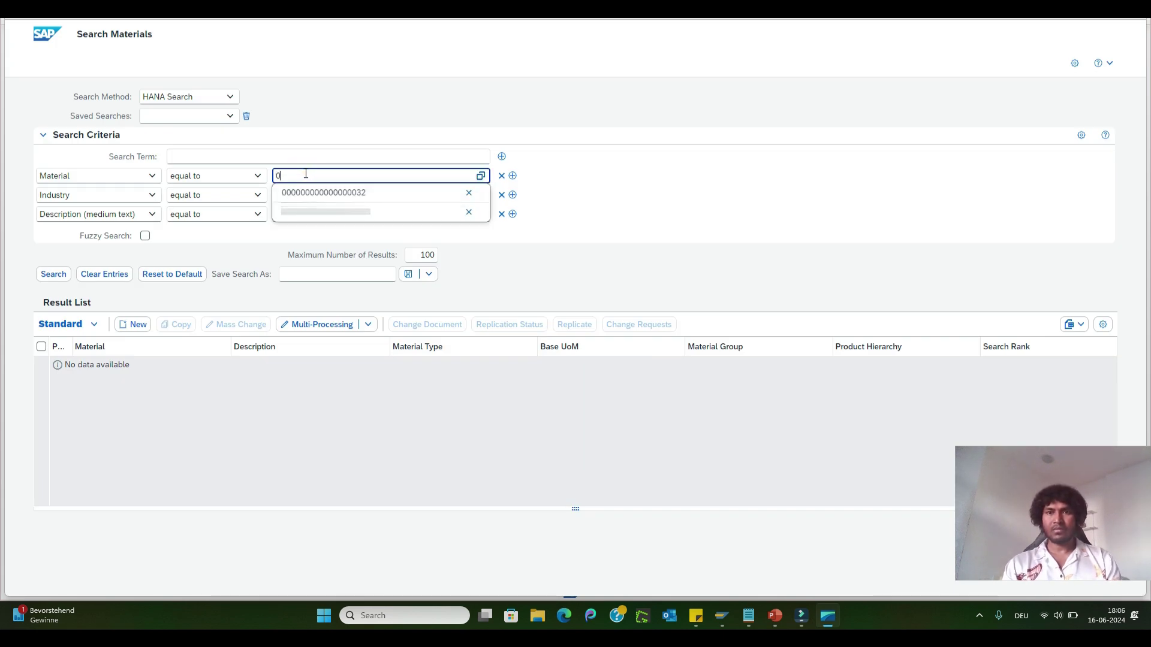
pyautogui.click(334, 192)
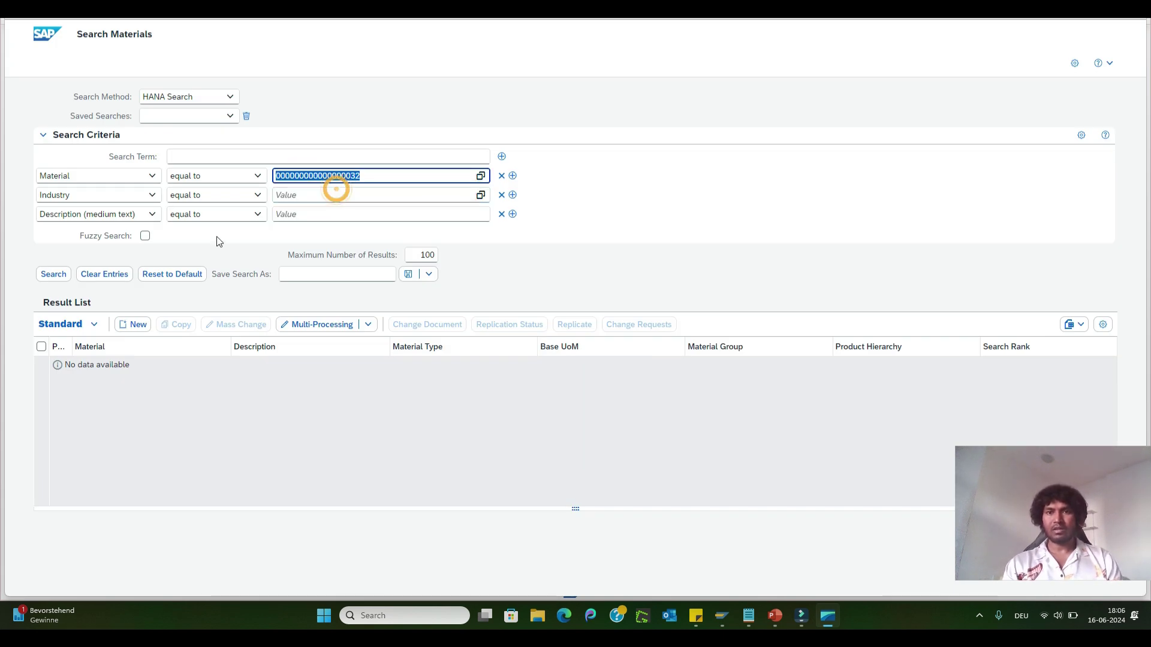
pyautogui.click(53, 277)
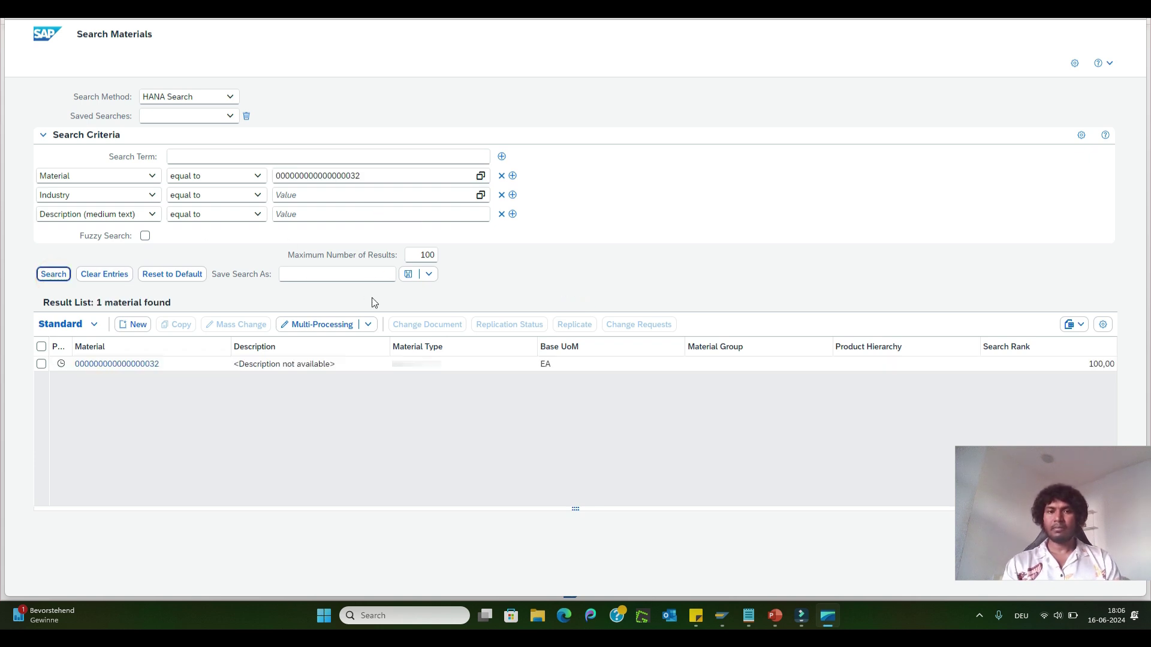
pyautogui.click(61, 365)
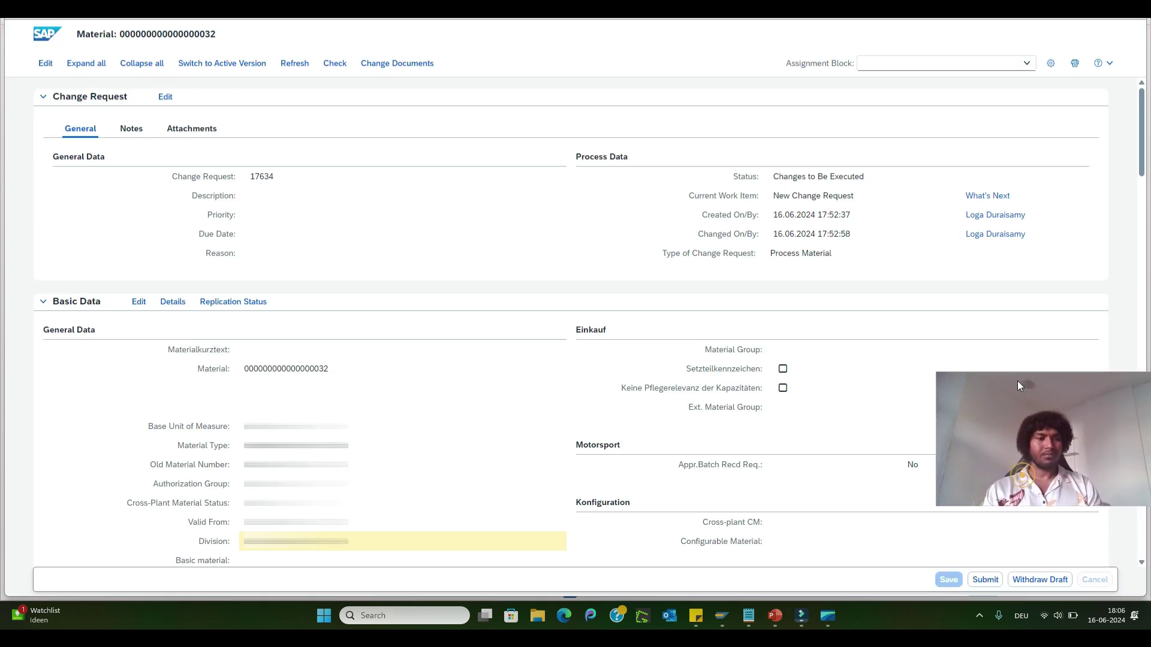
# Withdraw the draft of change request 17634 so its status becomes Final Check Rejected
pyautogui.click(1039, 586)
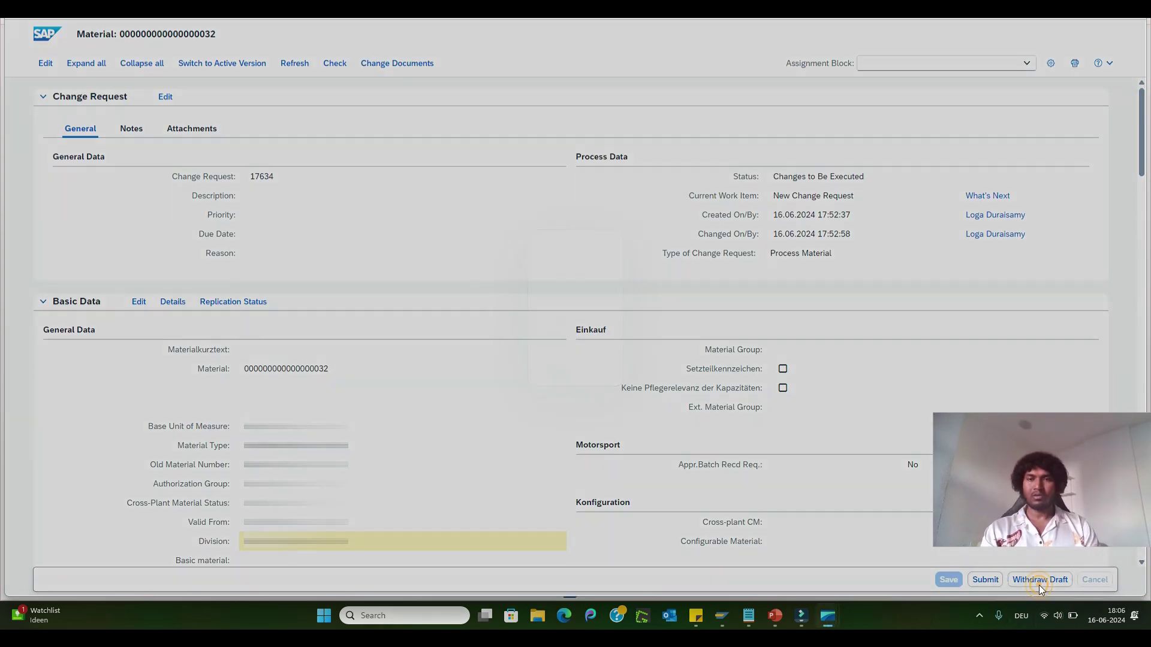
pyautogui.click(557, 376)
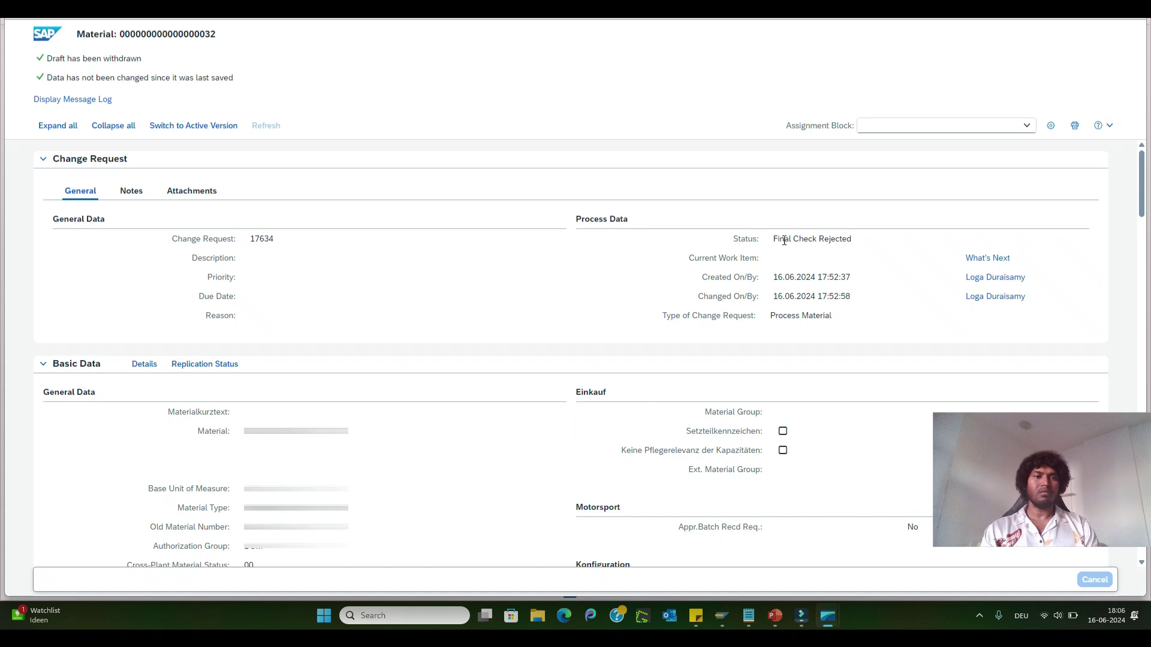
pyautogui.moveTo(780, 239); pyautogui.dragTo(847, 239)
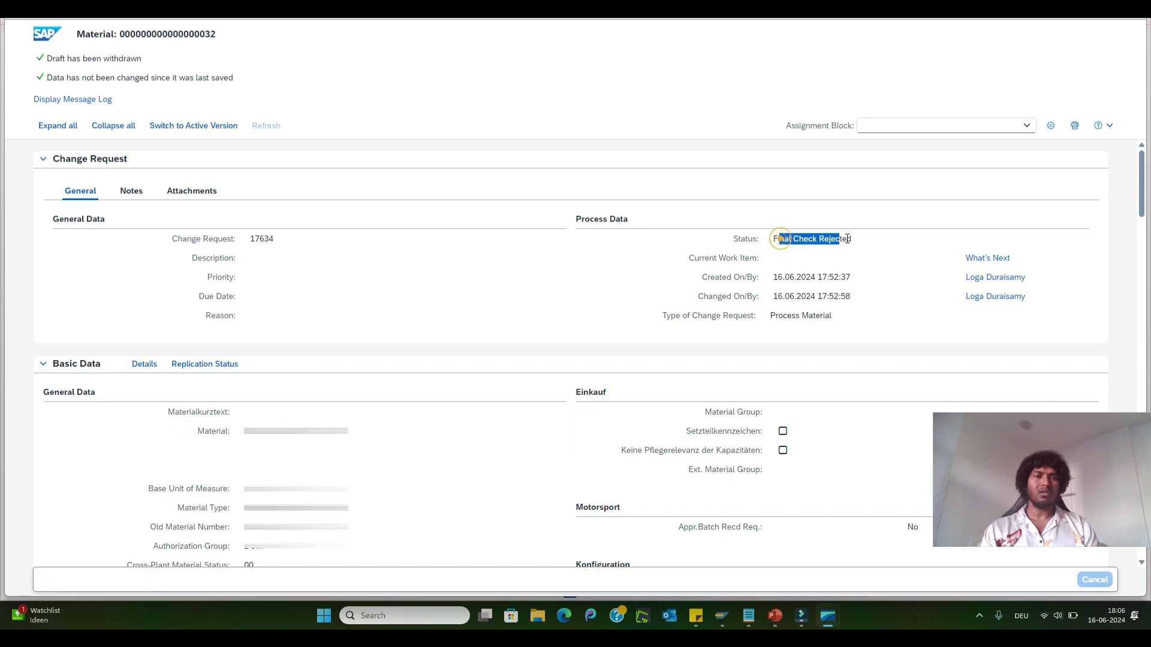
pyautogui.click(837, 297)
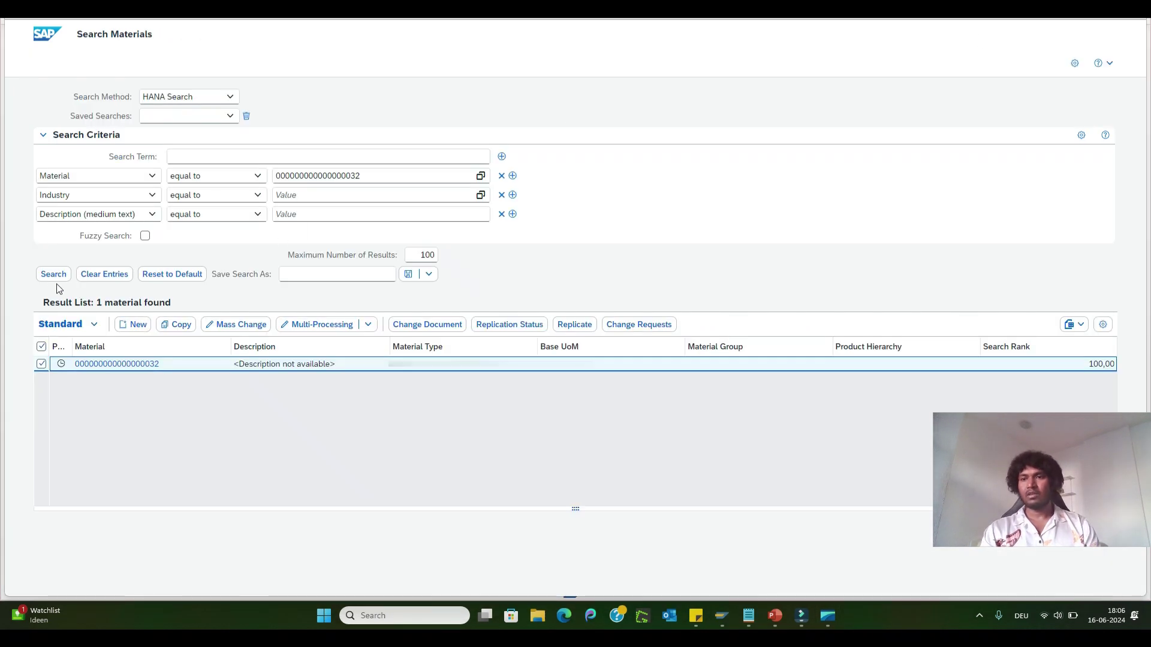
# Rerun the material 32 search, then launch Search Material from the SAP GUI role menu
pyautogui.click(52, 275)
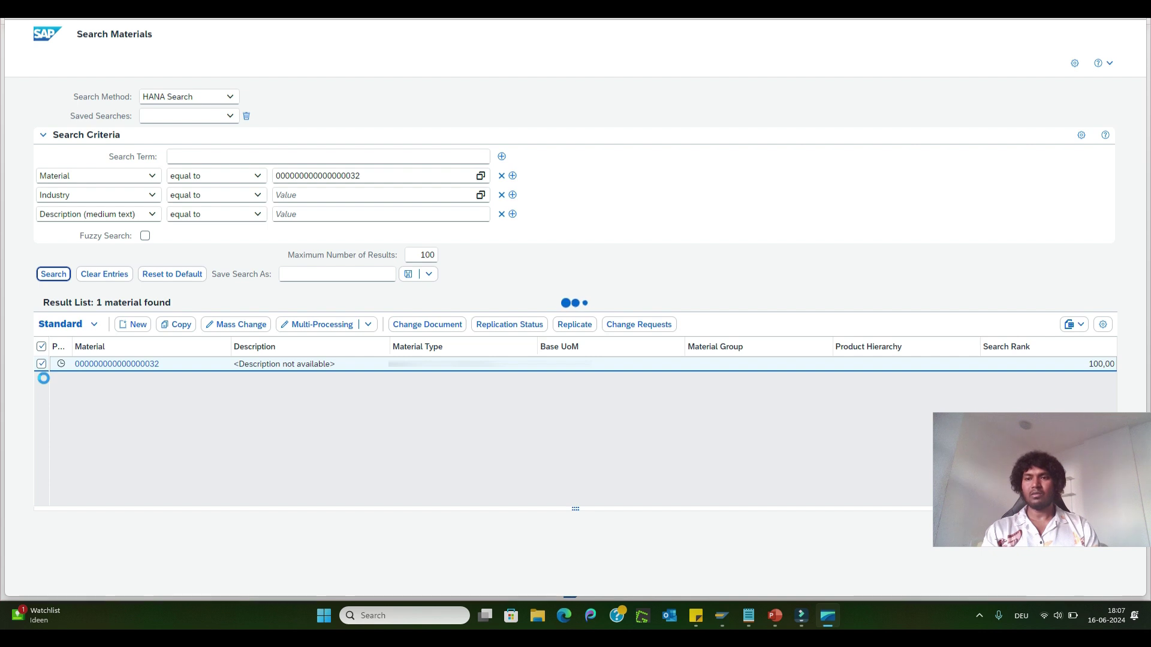
pyautogui.click(258, 430)
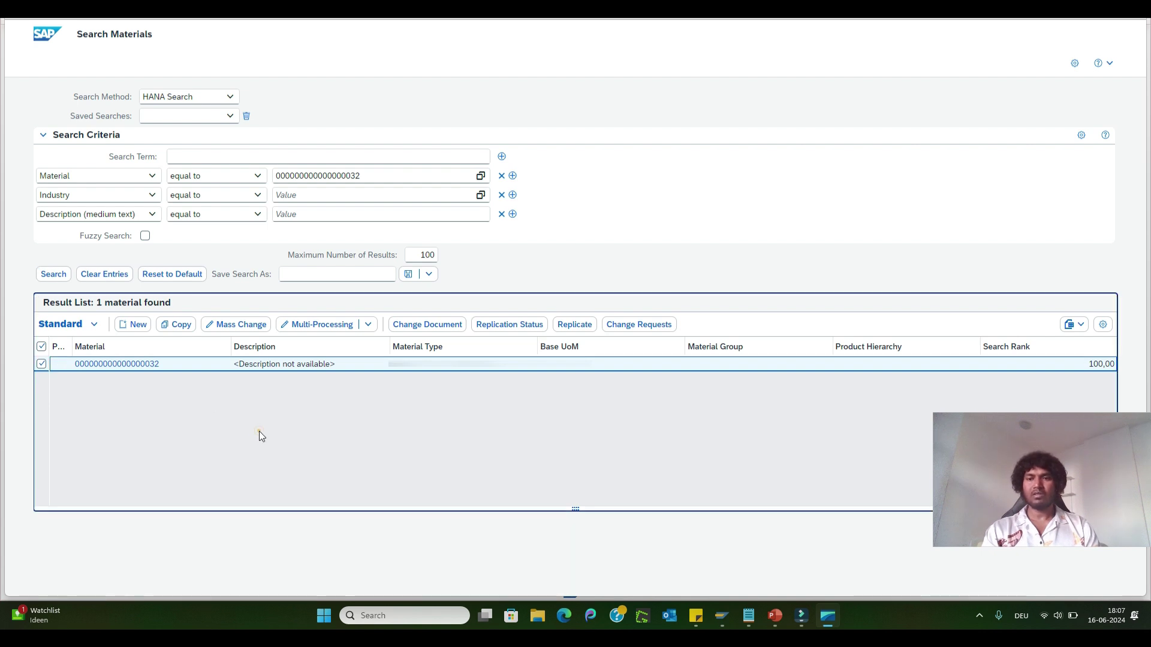
pyautogui.moveTo(731, 623)
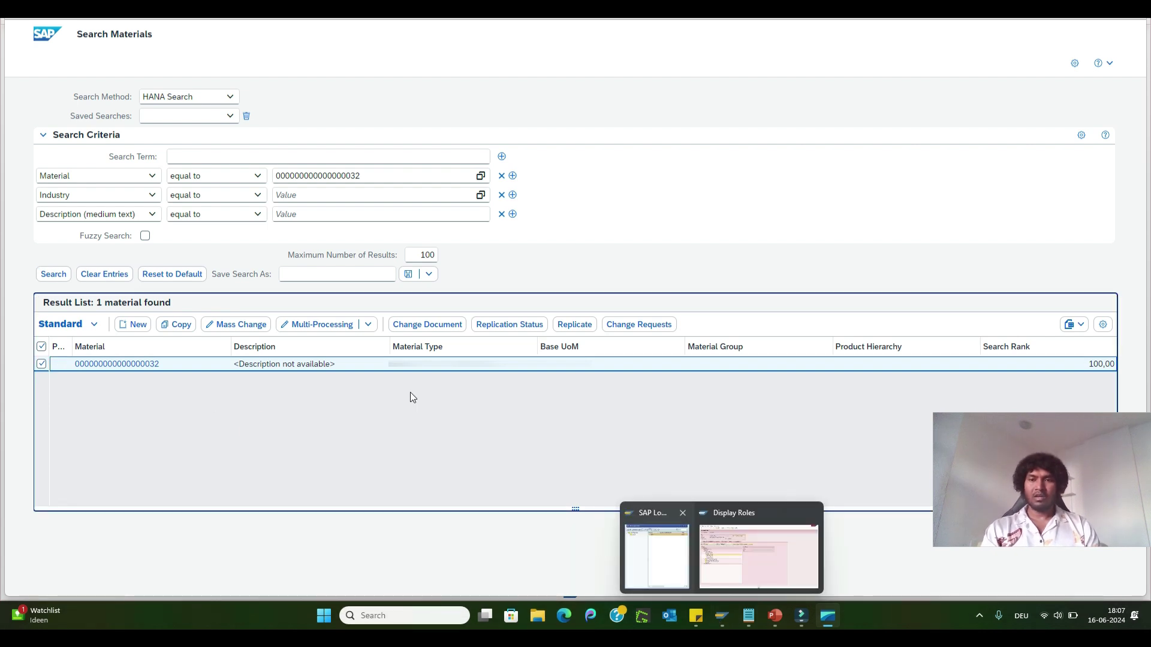
pyautogui.doubleClick(129, 364)
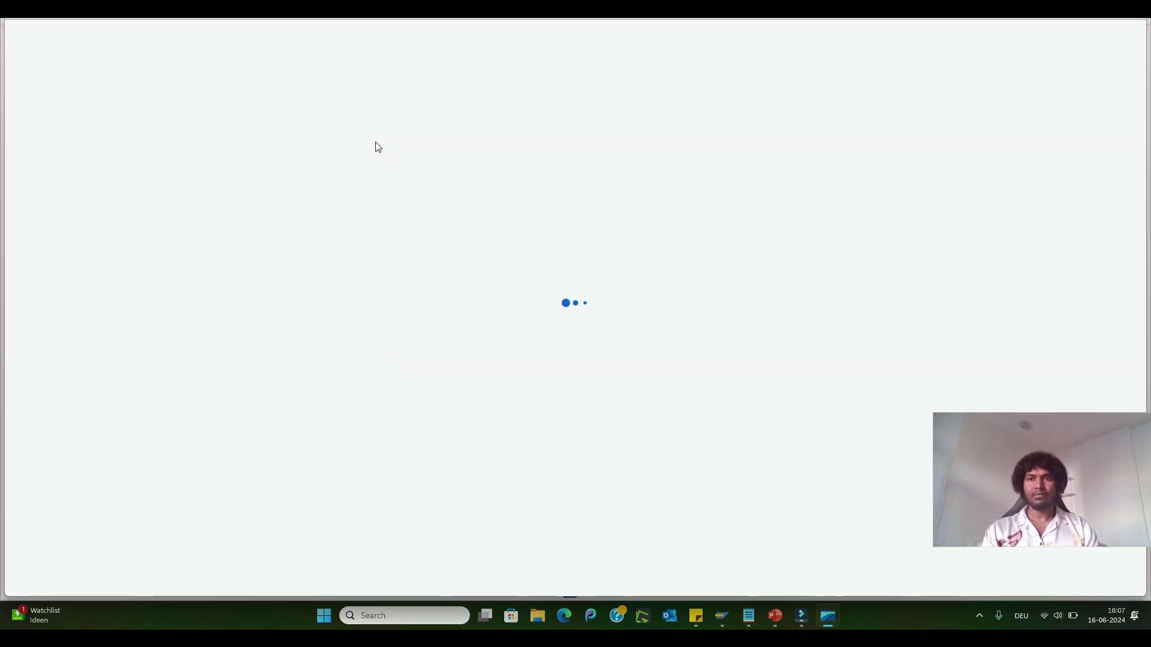
pyautogui.hotkey('alt', 'Left')
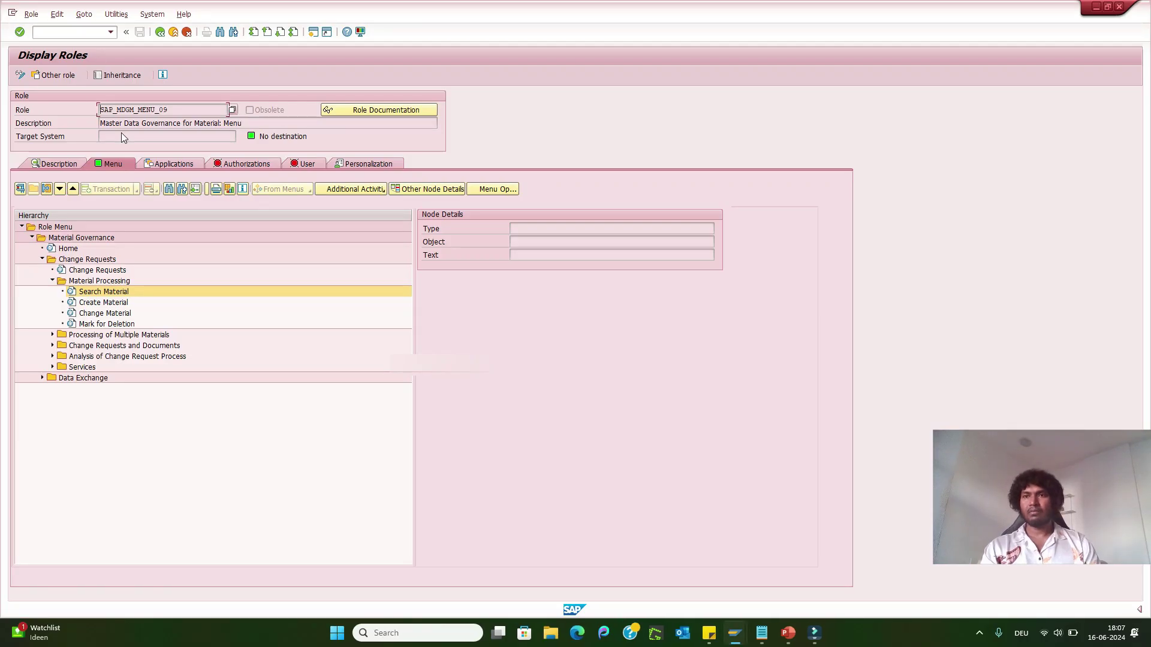
pyautogui.click(20, 189)
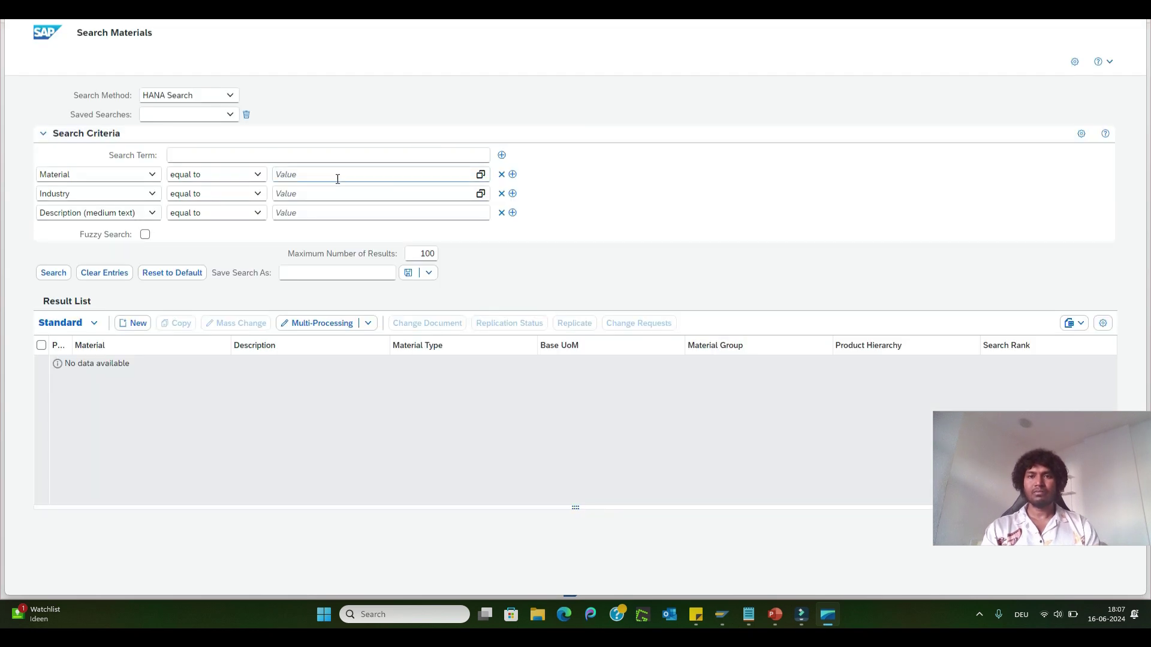
pyautogui.click(338, 179)
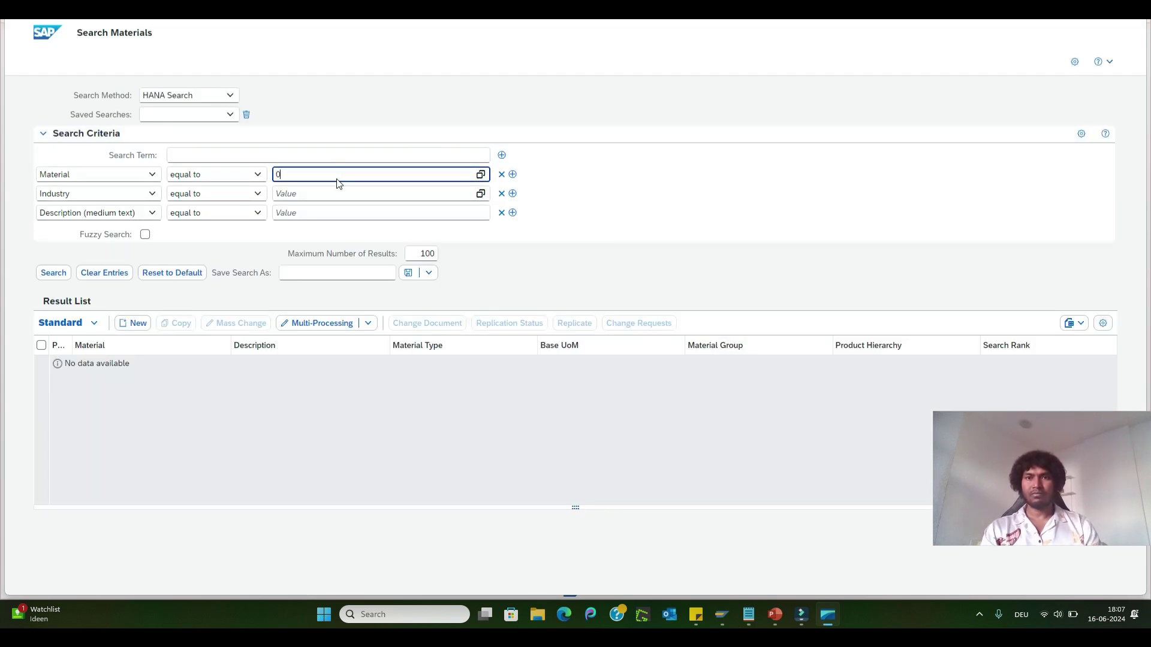
pyautogui.write('0')
pyautogui.click(329, 188)
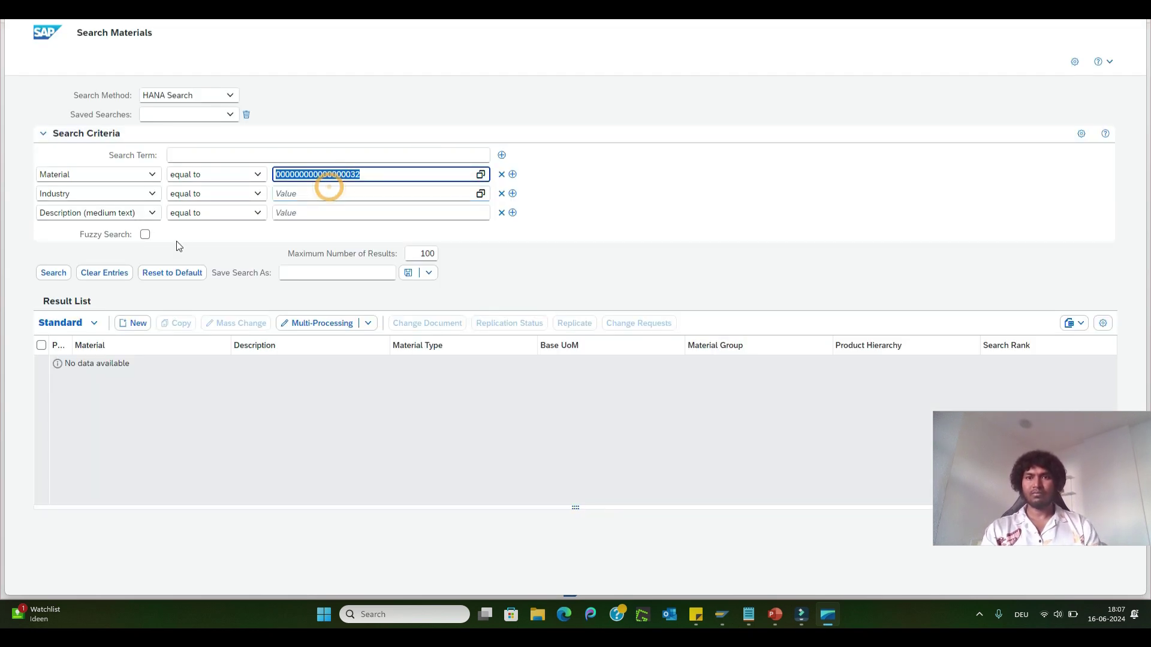
pyautogui.click(50, 275)
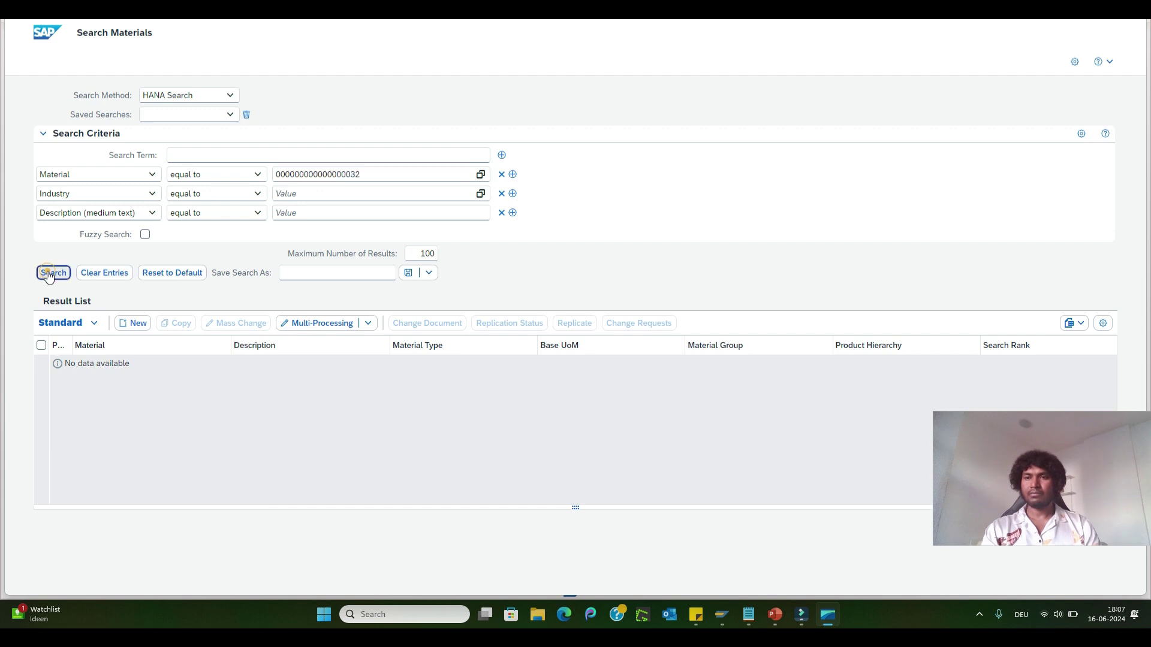
pyautogui.doubleClick(122, 365)
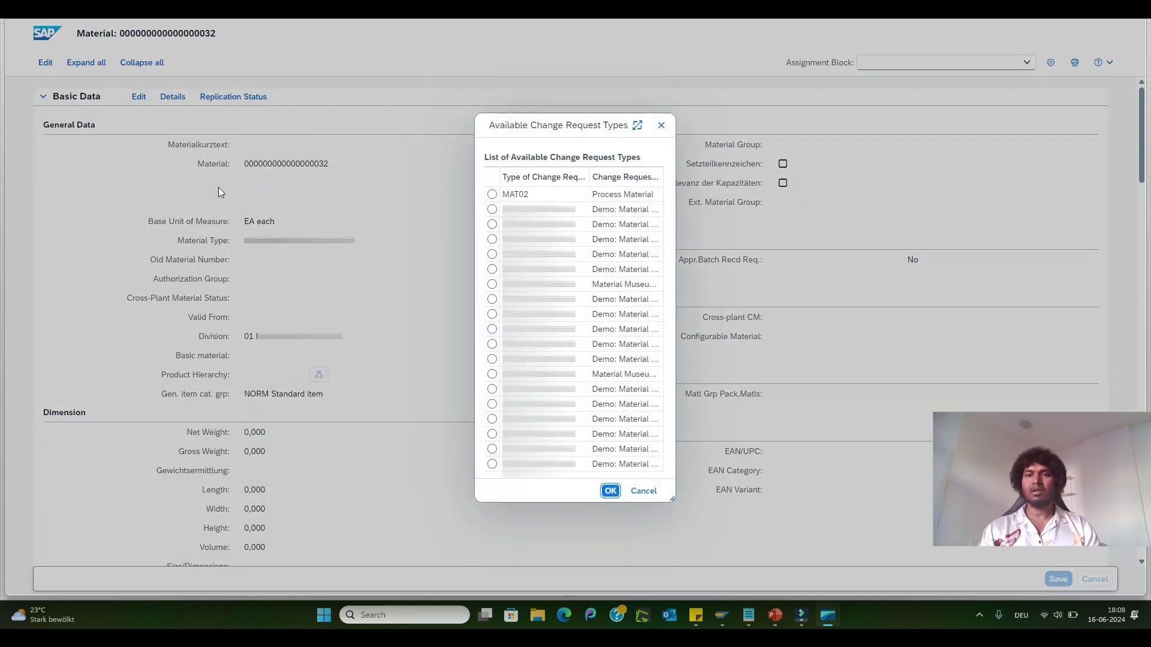
pyautogui.click(539, 209)
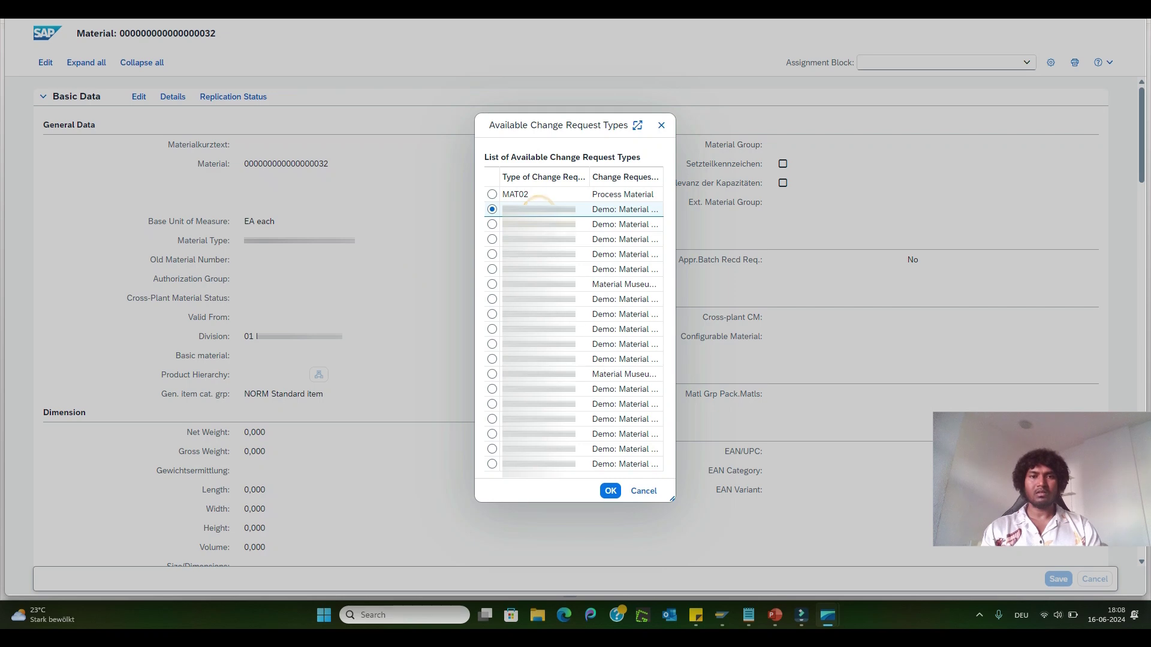
pyautogui.click(495, 194)
pyautogui.click(610, 491)
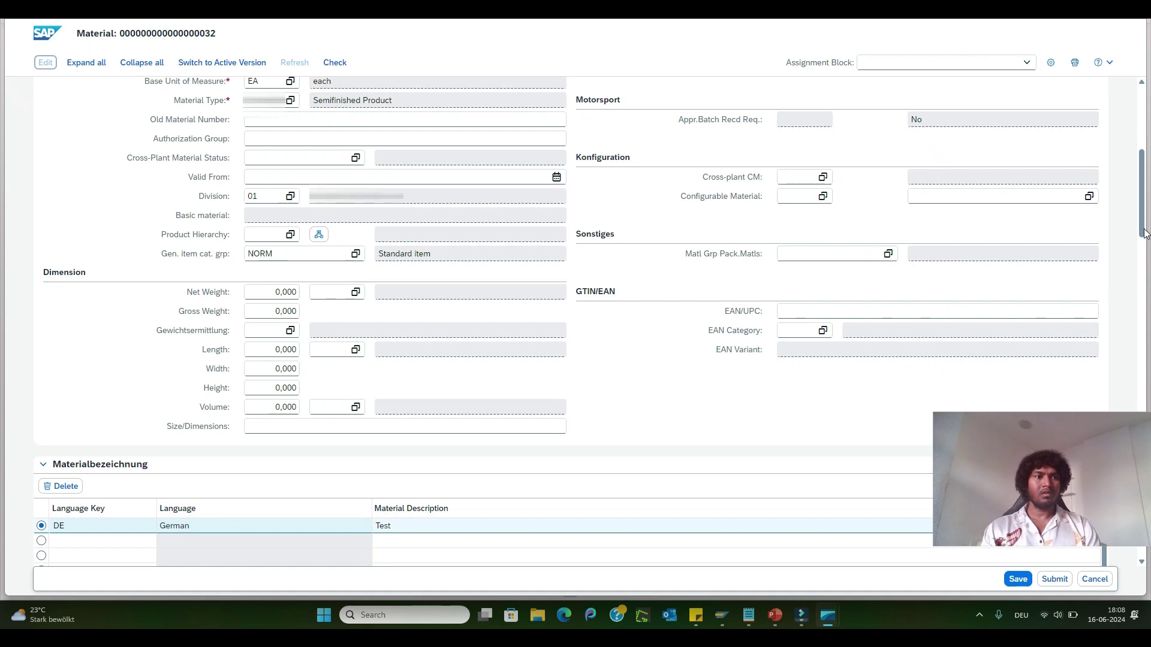
pyautogui.moveTo(1142, 233); pyautogui.dragTo(1143, 170)
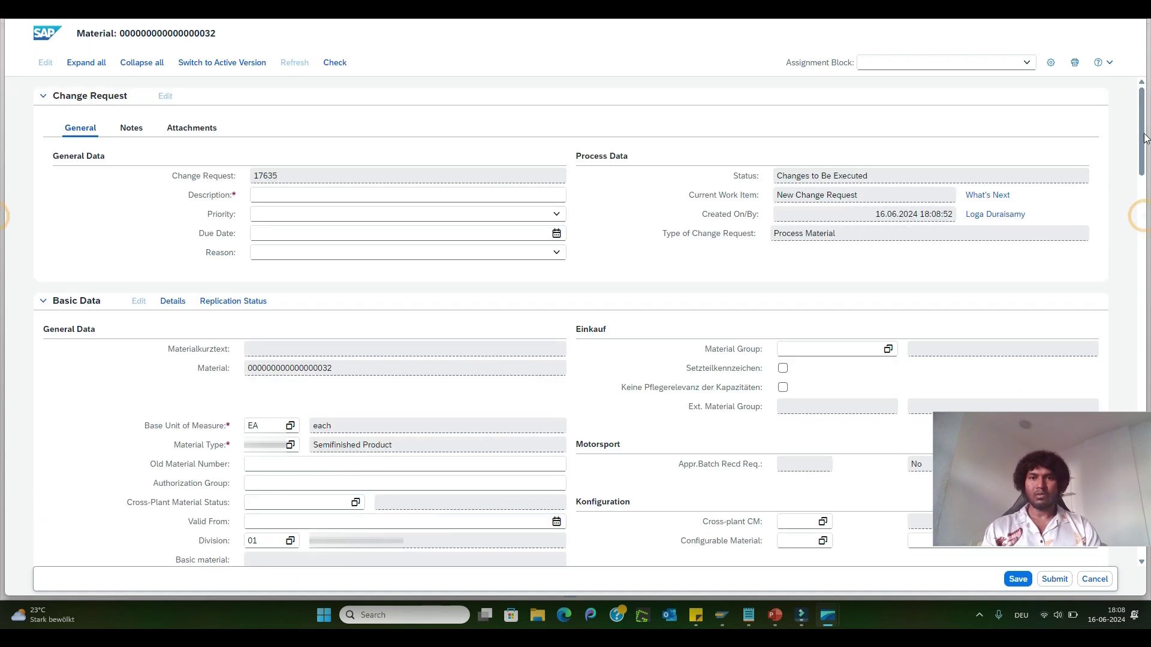
# Enter 'Test' as the change request description
pyautogui.click(287, 199)
pyautogui.write('Test')
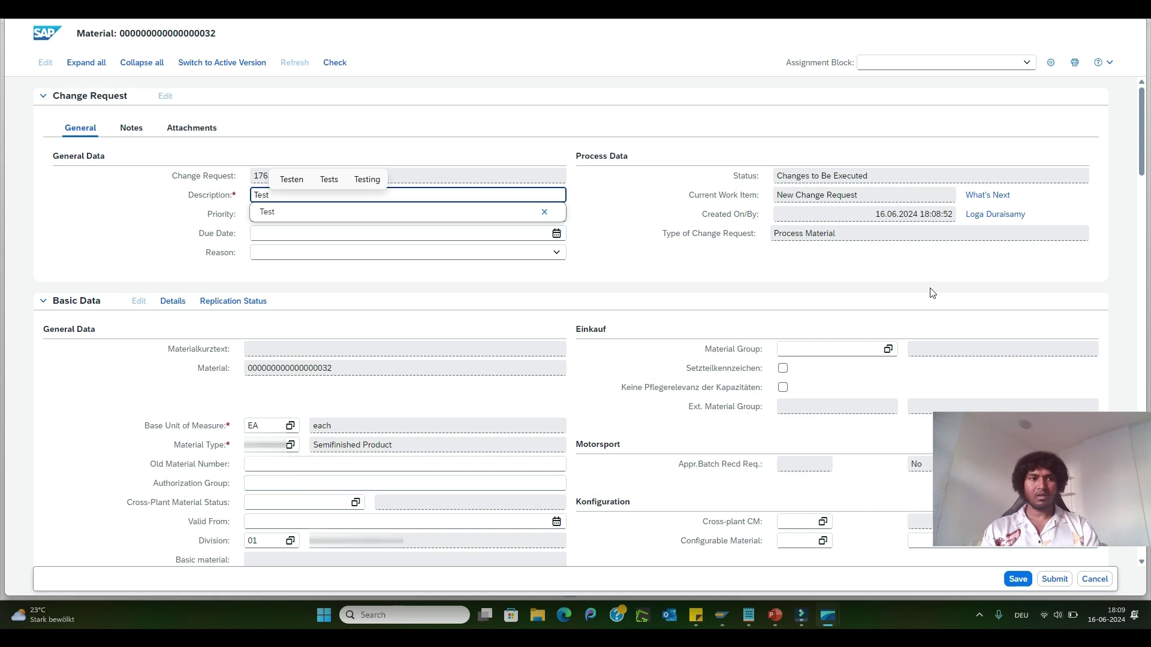
pyautogui.scroll(-2, 258, 468)
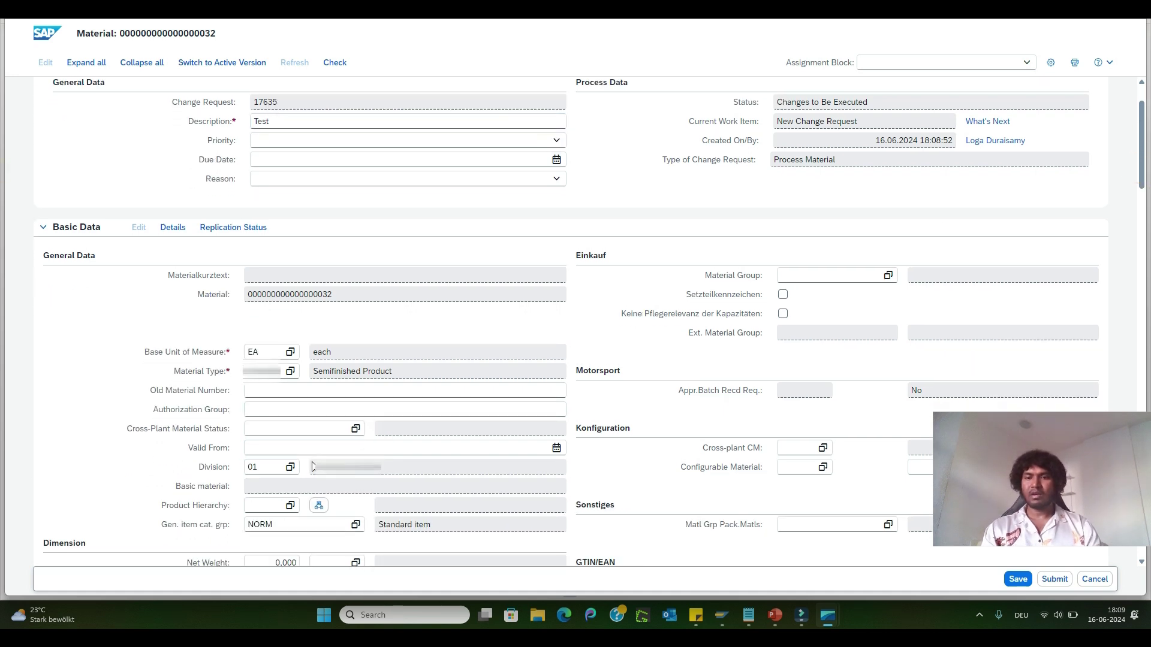
# Change the material's Division value to 01
pyautogui.click(259, 468)
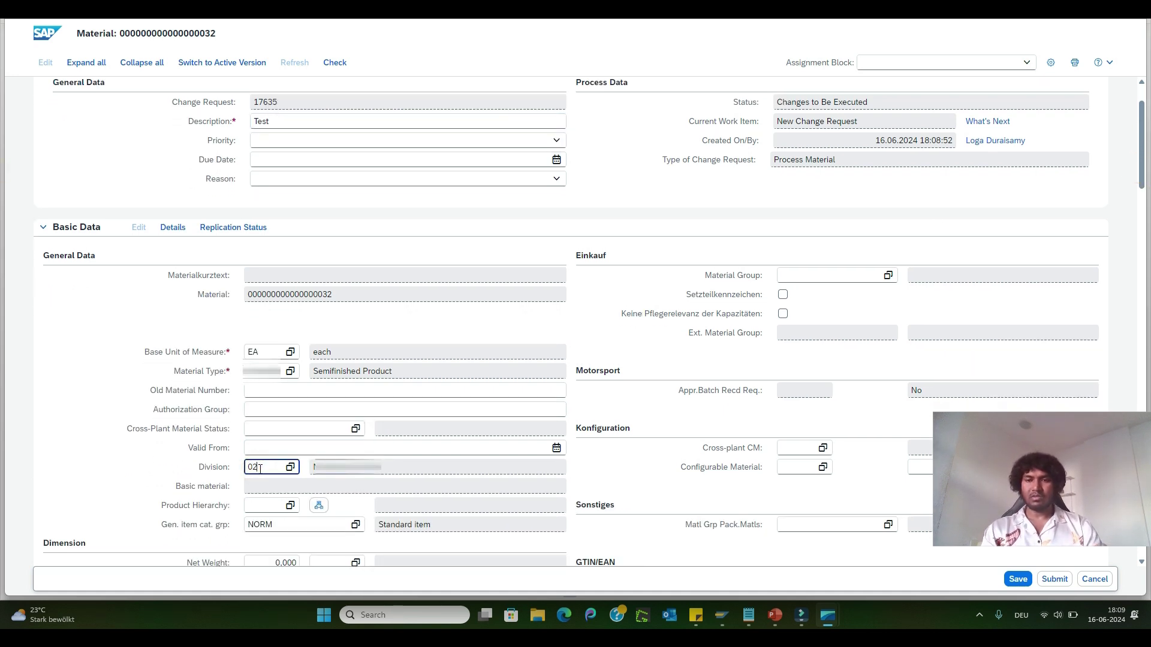
pyautogui.write('0')
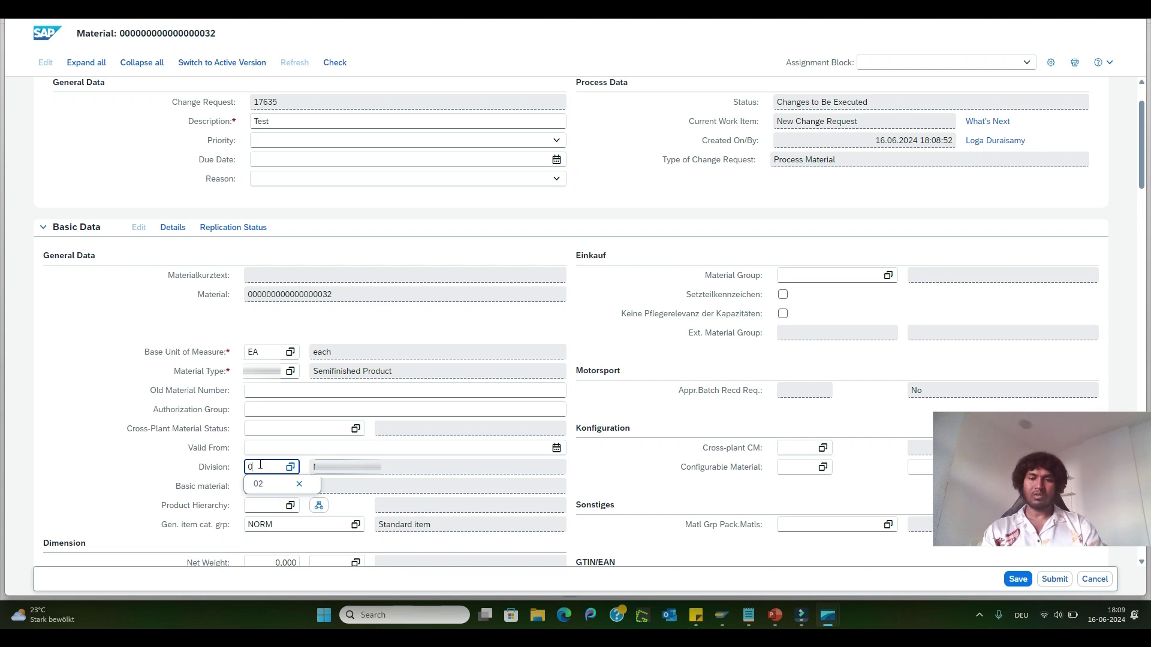
pyautogui.write('21')
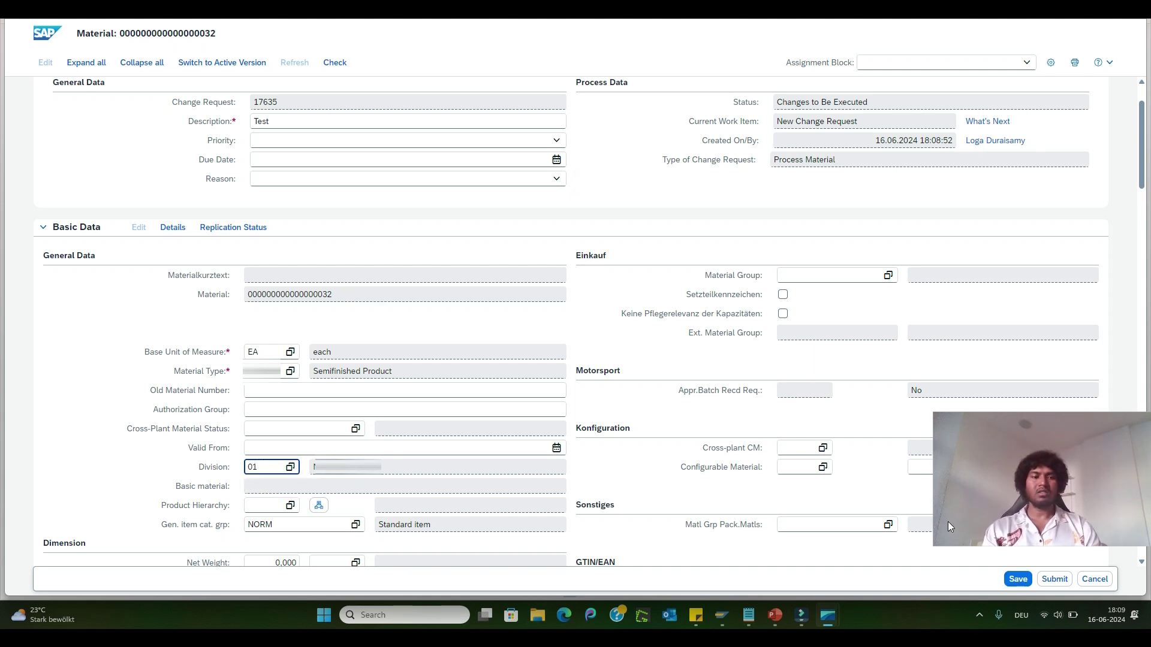
pyautogui.click(1016, 580)
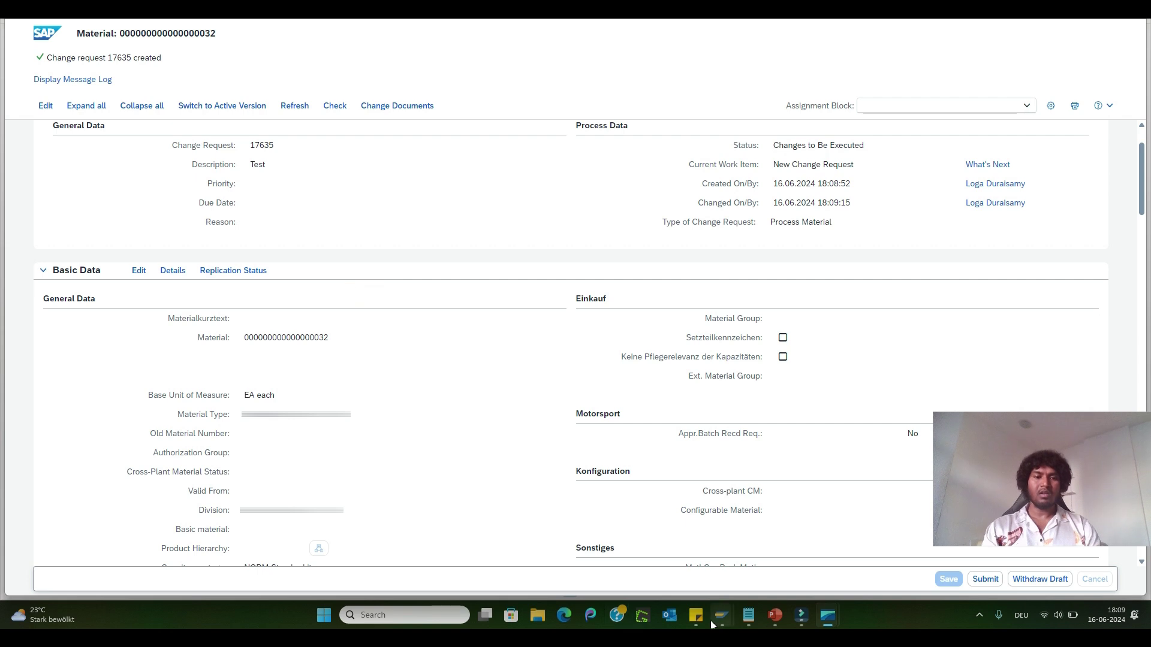
# In SAP GUI, run the Change Material transaction MM02 for material 32
pyautogui.click(765, 567)
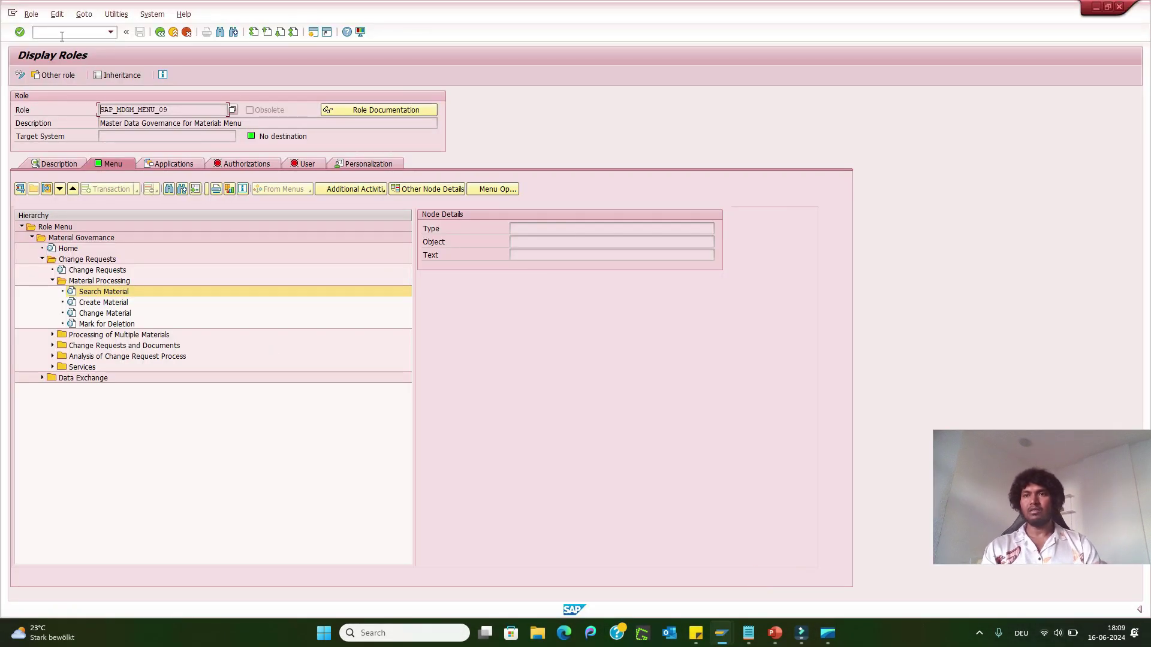
pyautogui.click(62, 34)
pyautogui.write('/omm')
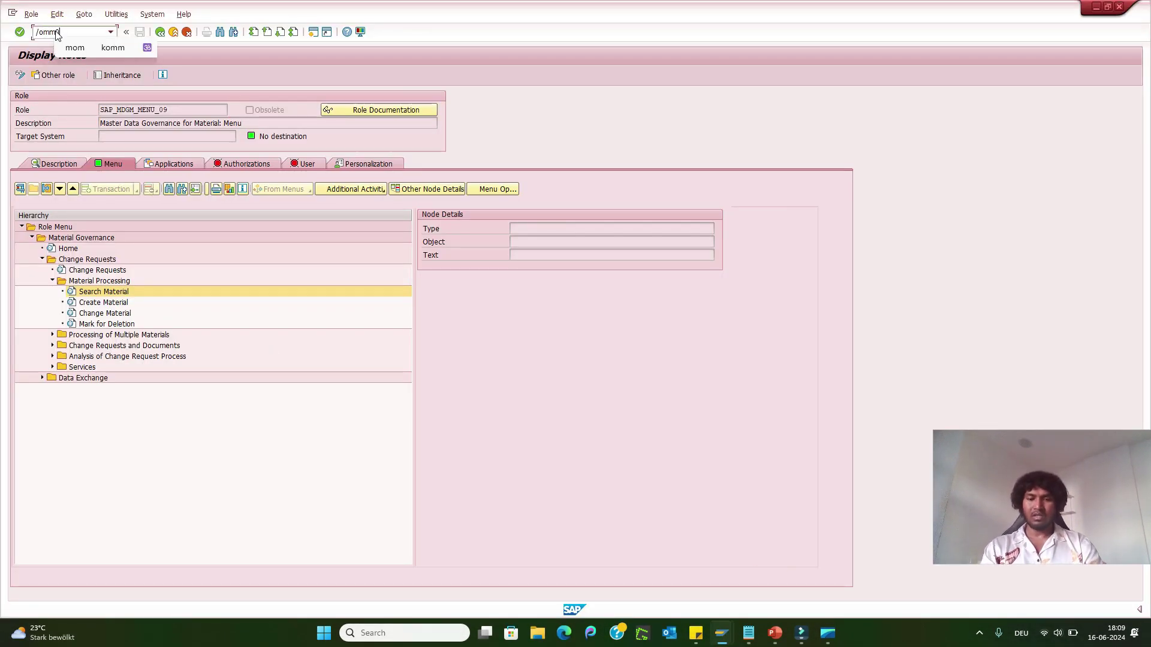
pyautogui.press('Return')
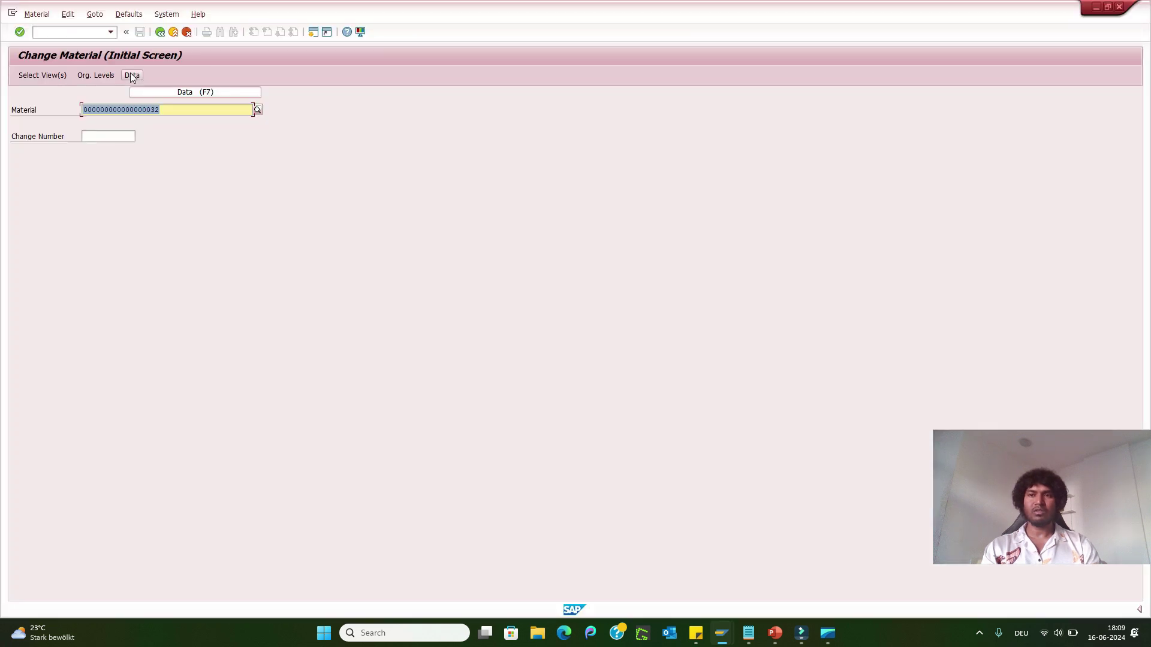
# Enter old material number 1213243 in the Basic Data 1 view and save
pyautogui.click(131, 75)
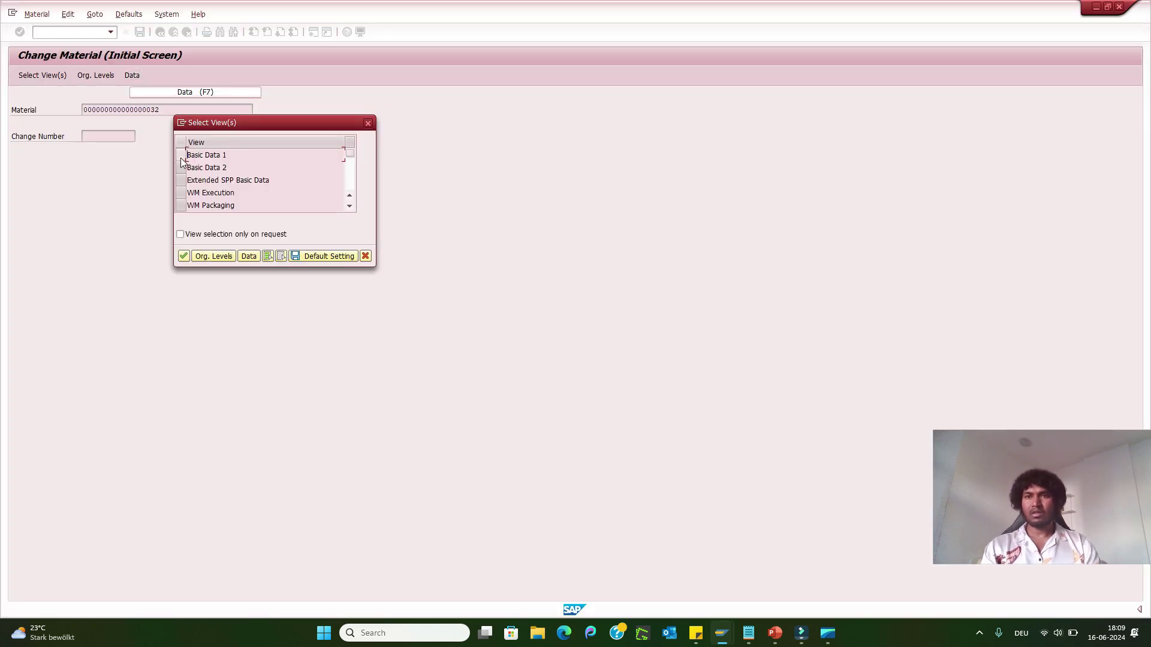
pyautogui.click(180, 157)
pyautogui.press('Return')
pyautogui.click(121, 191)
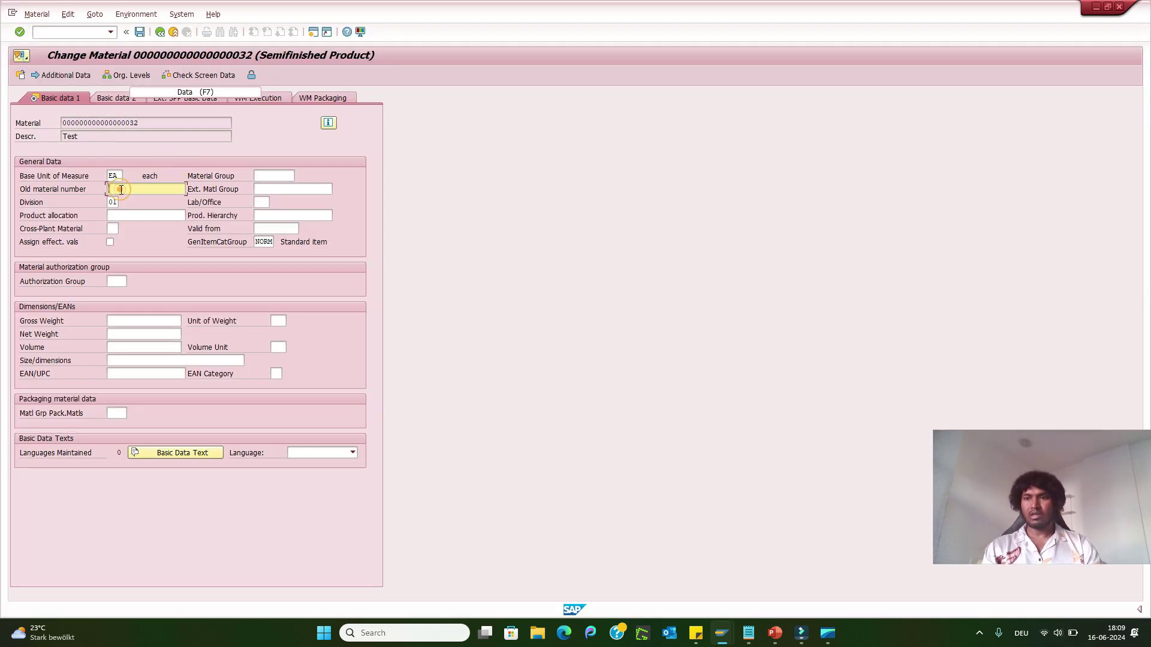
pyautogui.write('1213243')
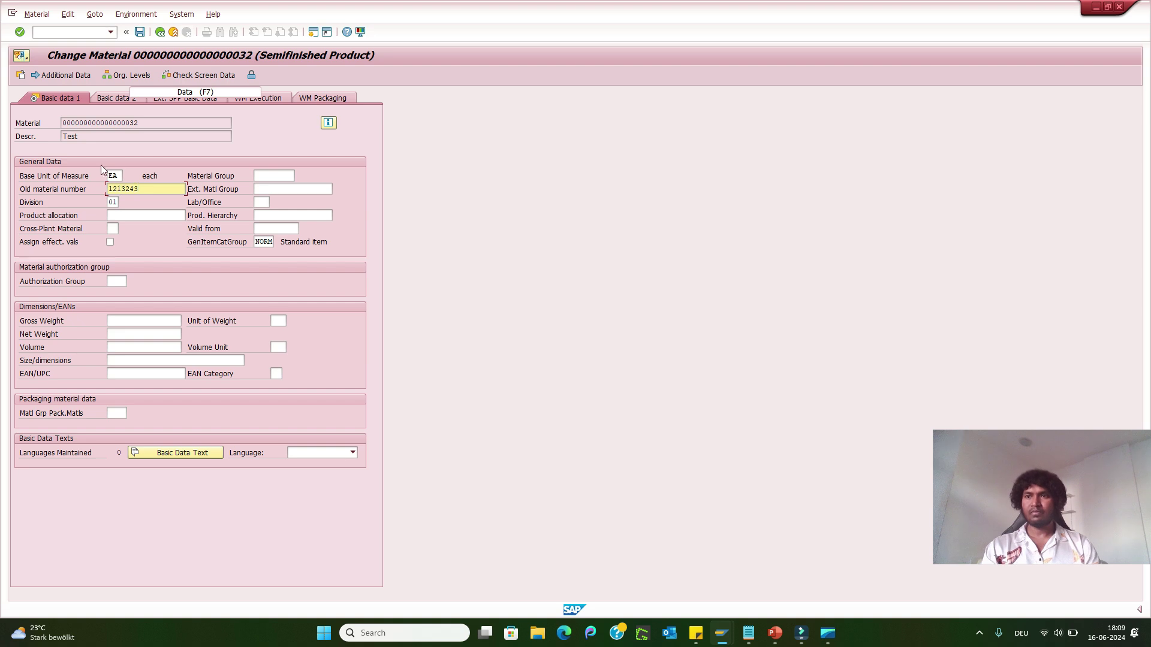
pyautogui.click(137, 30)
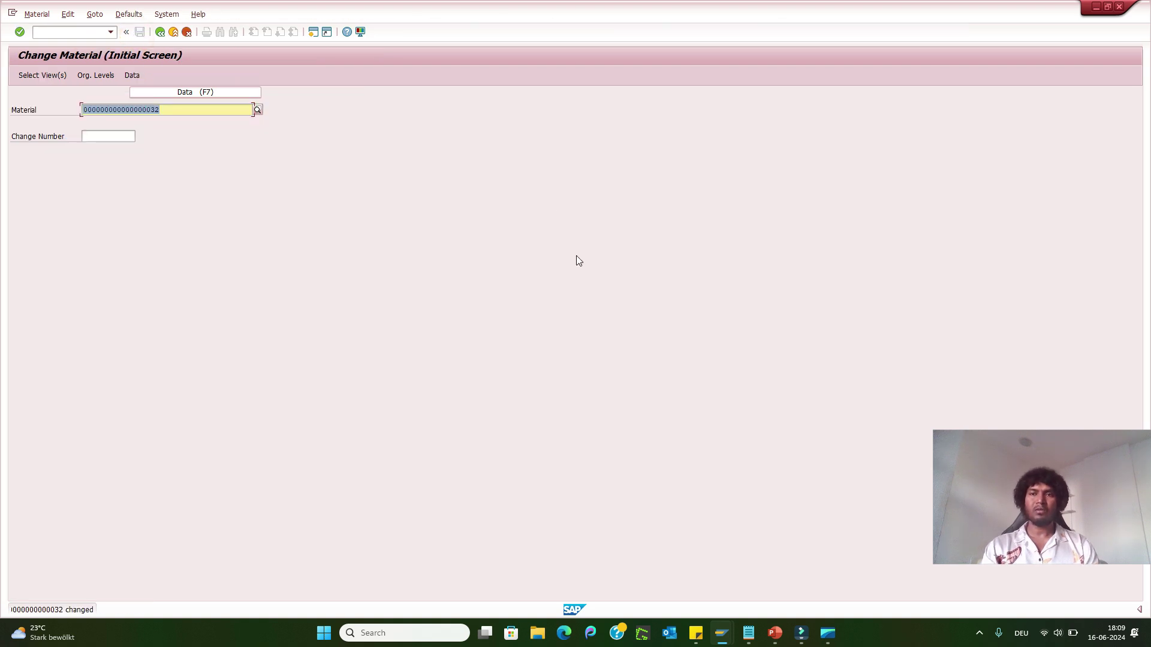
# Refresh change request 17635's data and run a check on it
pyautogui.moveTo(827, 633)
pyautogui.click(861, 578)
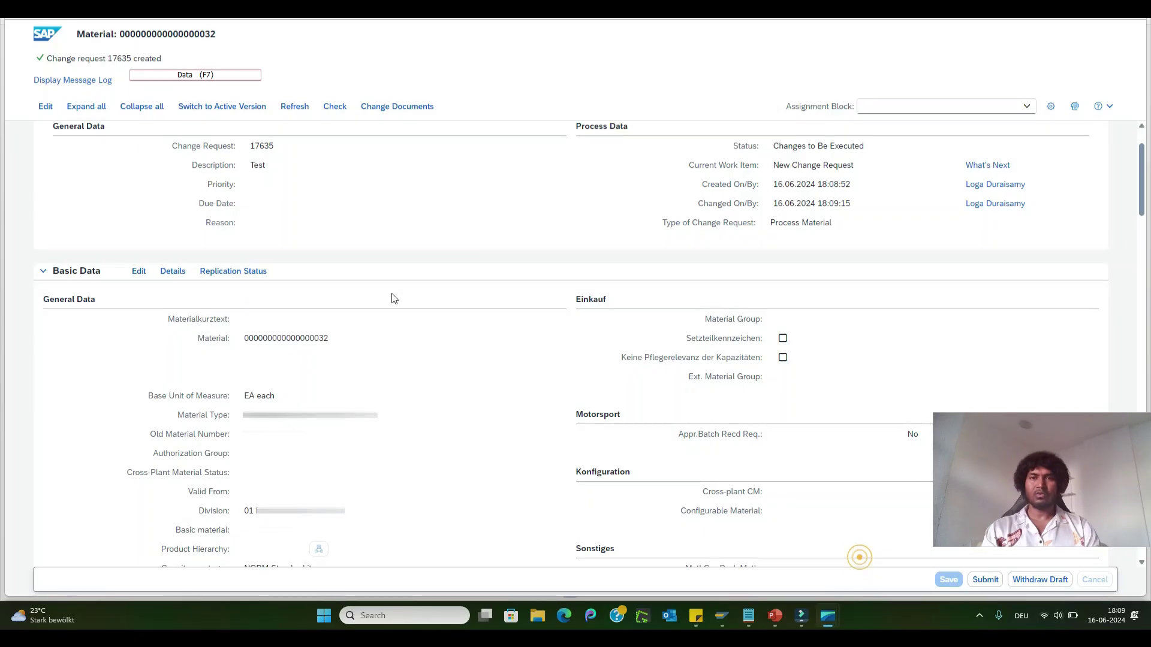
pyautogui.click(294, 109)
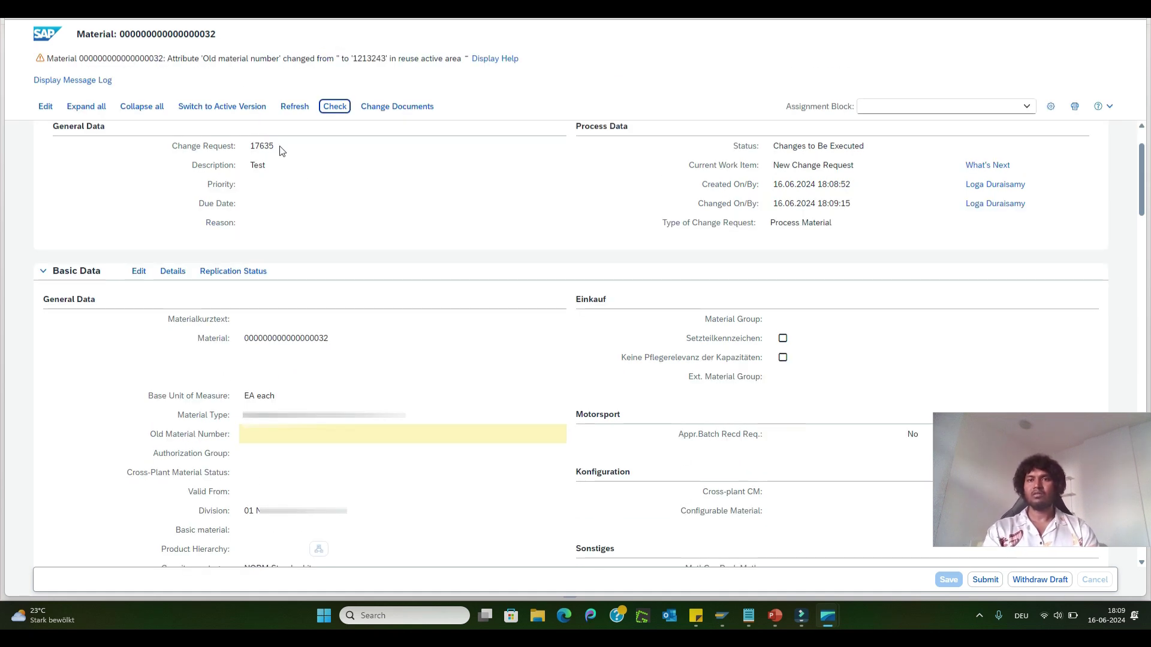
pyautogui.click(178, 65)
# Highlight the check warning that Old material number changed from blank to 1213243
pyautogui.moveTo(176, 62); pyautogui.dragTo(271, 70)
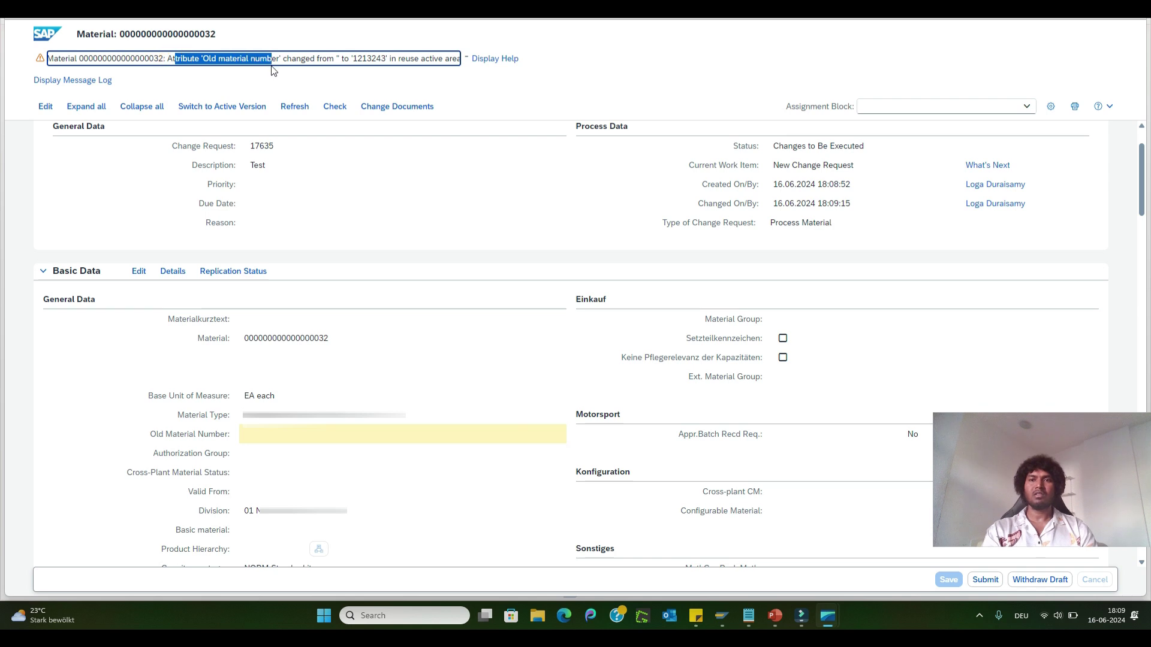
pyautogui.click(300, 70)
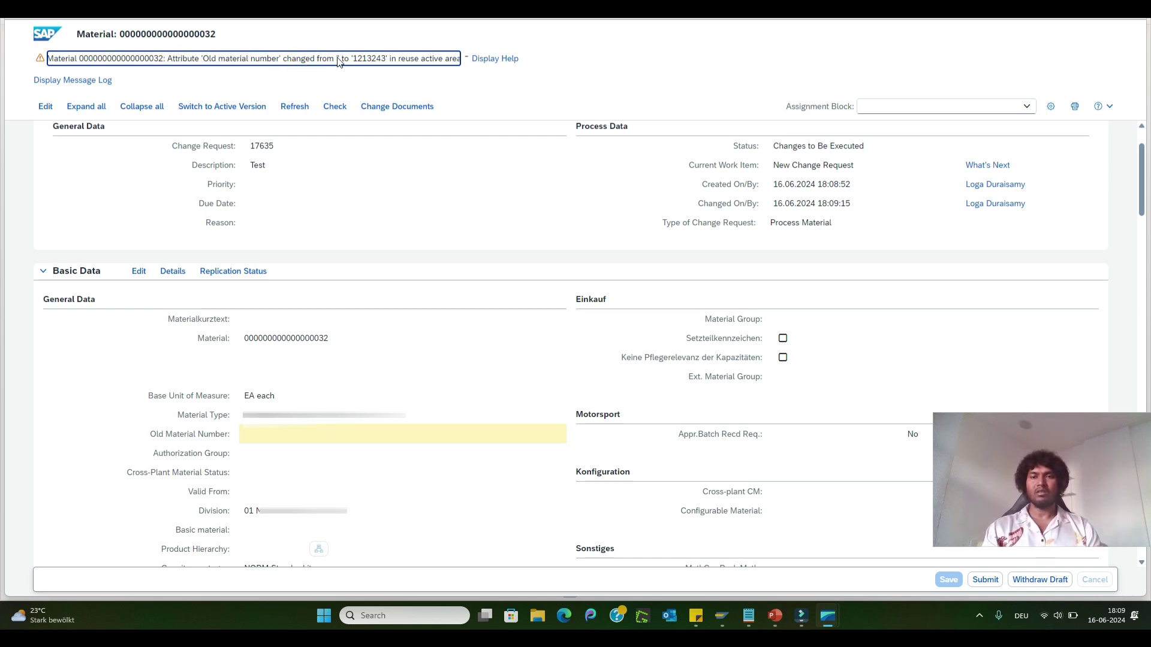
pyautogui.moveTo(358, 60); pyautogui.dragTo(391, 60)
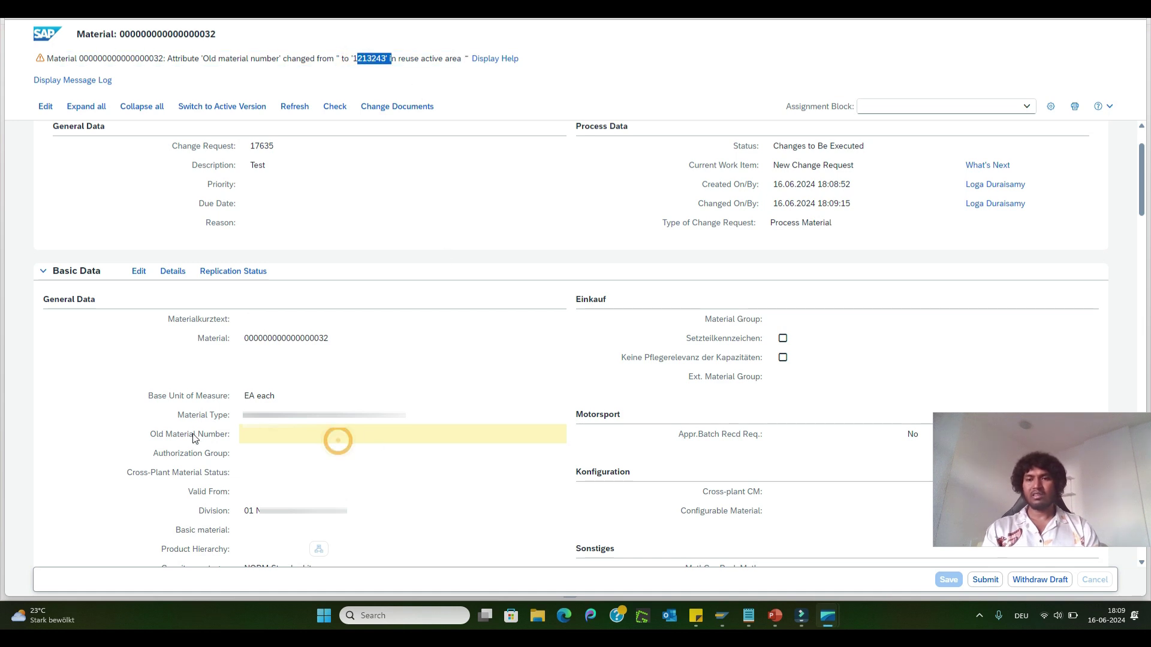
pyautogui.click(257, 445)
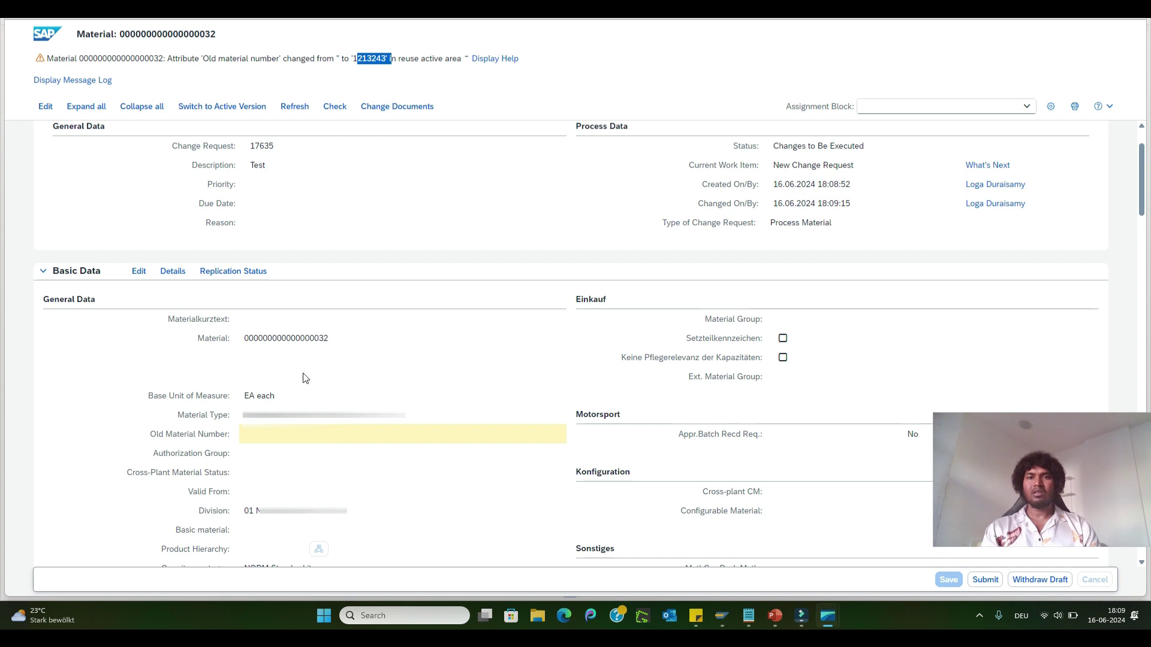
pyautogui.moveTo(998, 420); pyautogui.dragTo(993, 424)
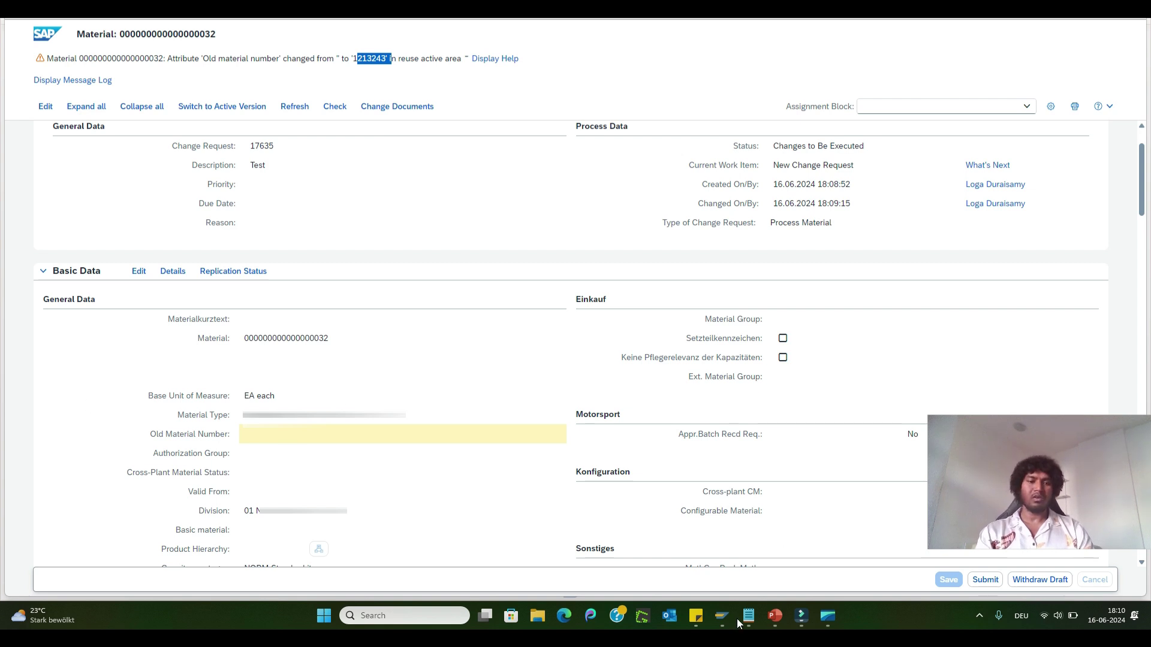
pyautogui.click(689, 405)
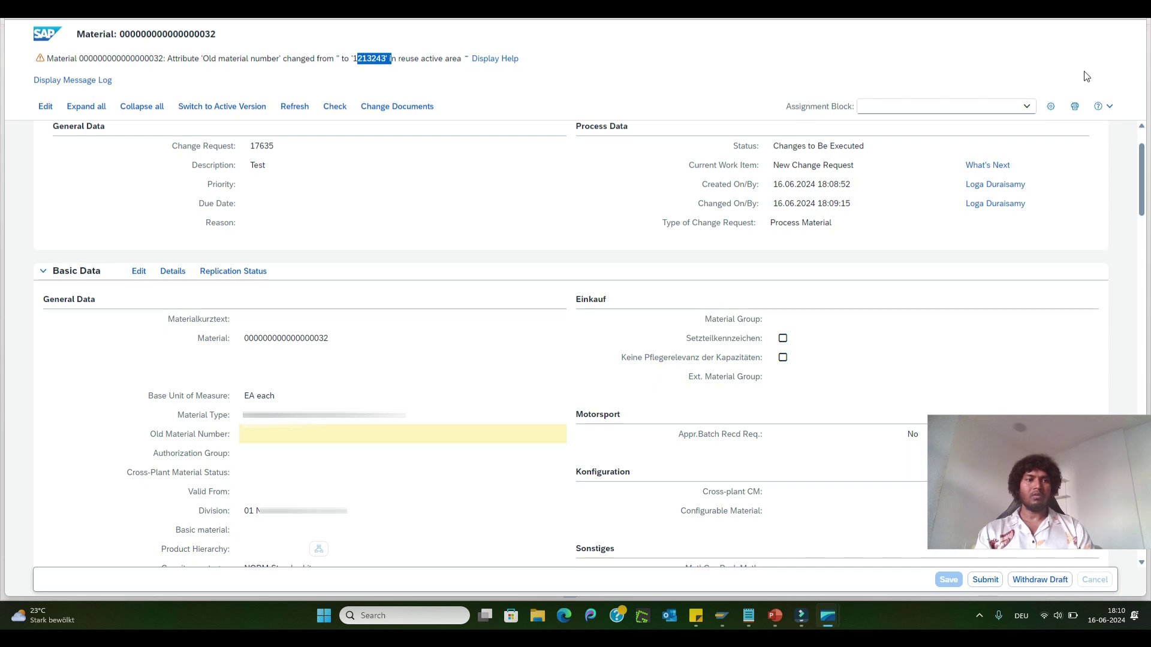
pyautogui.moveTo(1057, 448); pyautogui.dragTo(1077, 359)
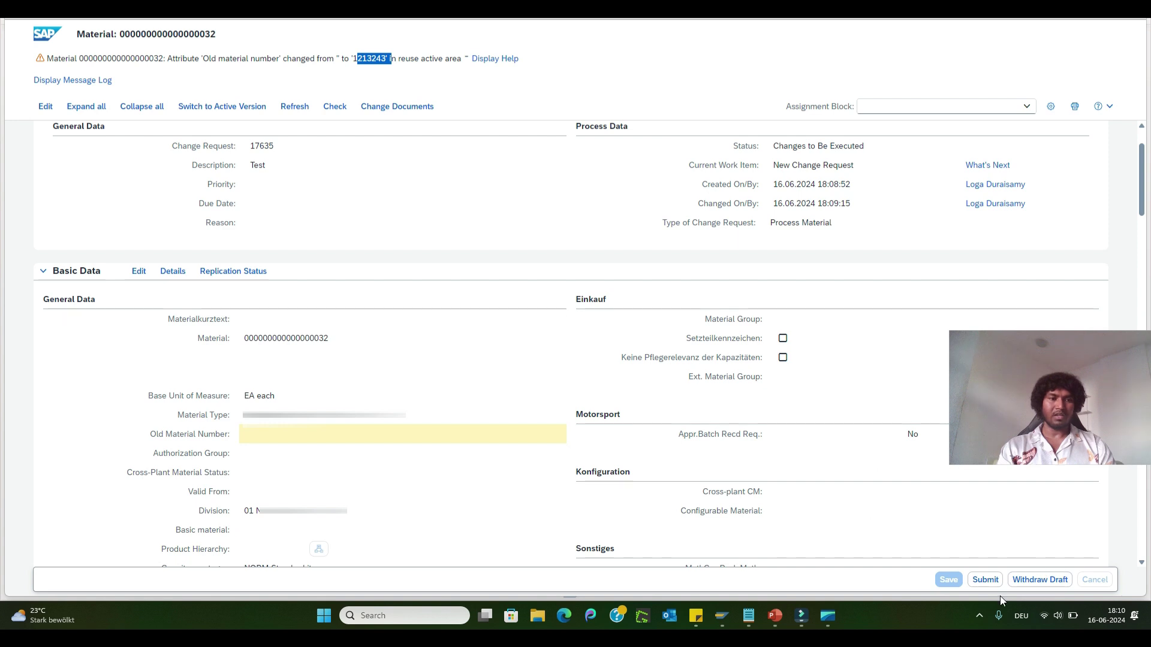
# Withdraw change request 17635's draft and return to SAP GUI's Change Material screen
pyautogui.click(1037, 580)
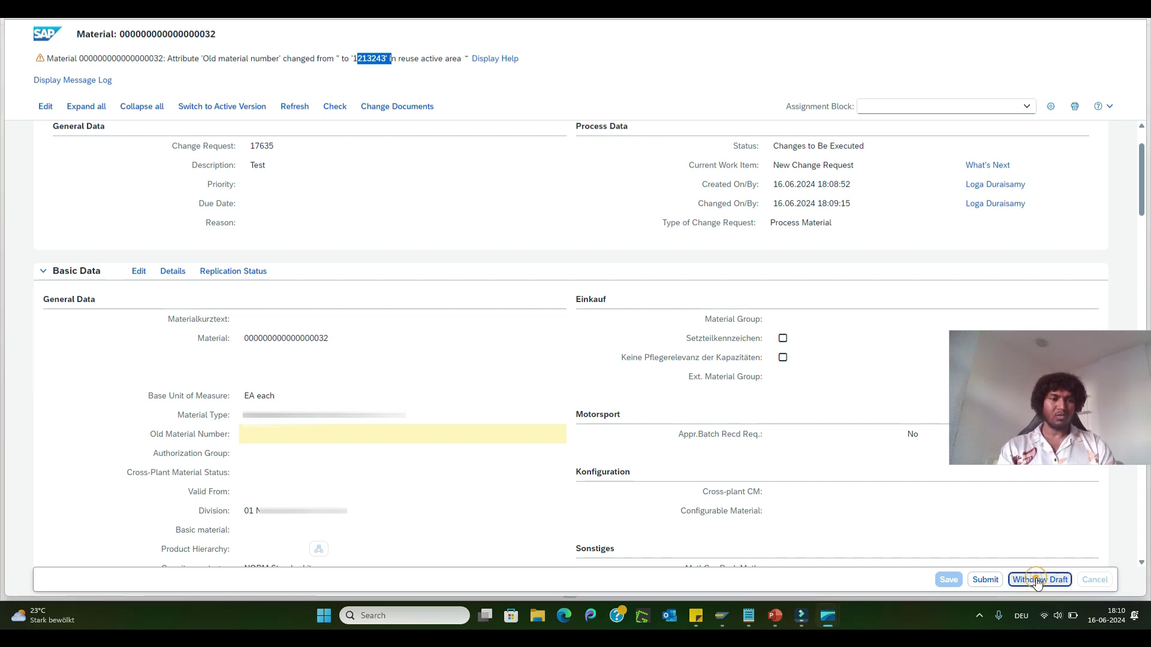
pyautogui.click(556, 374)
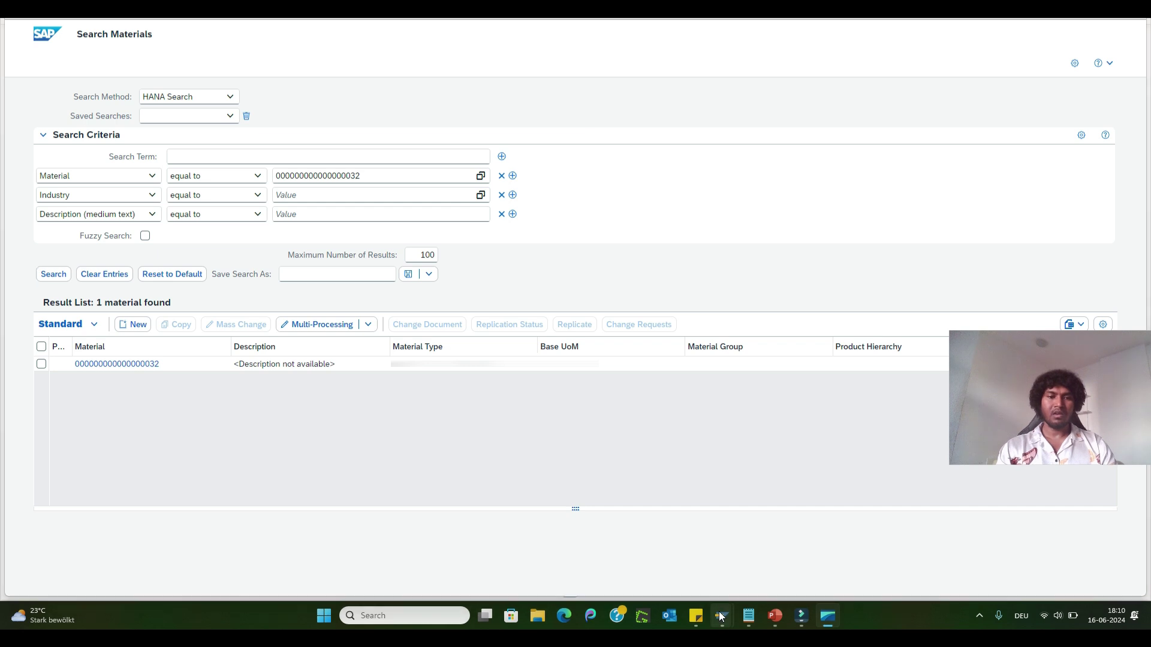
pyautogui.moveTo(721, 616)
pyautogui.click(790, 553)
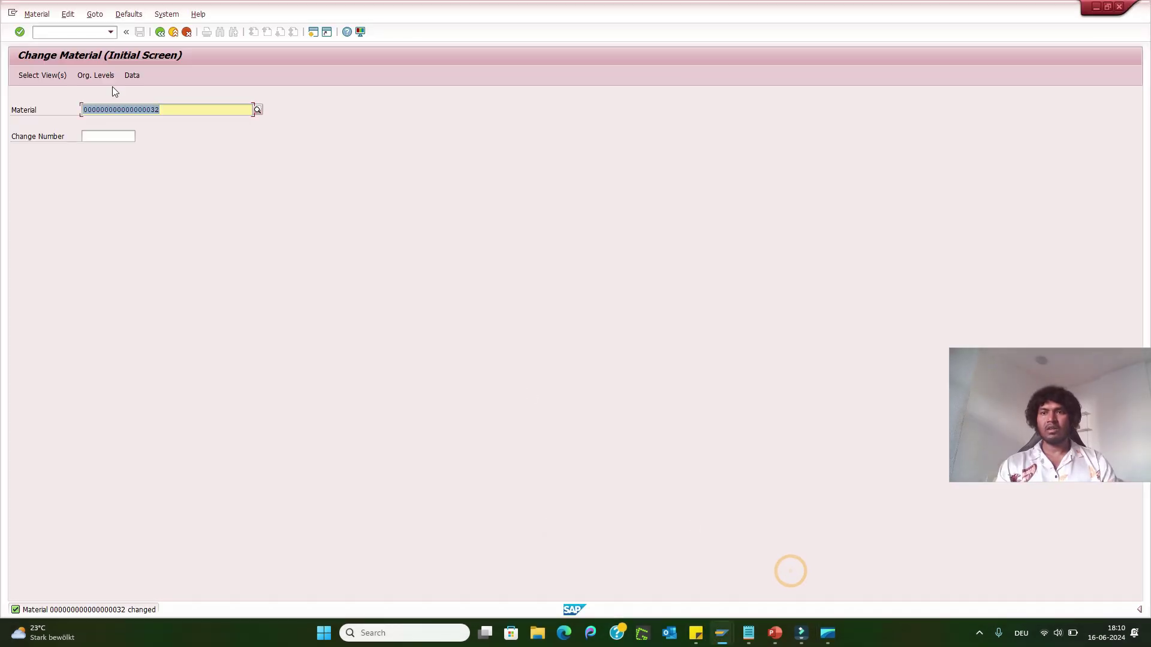
# Open the BTE application indicator settings (BF11), acknowledging the cross-client warning
pyautogui.click(38, 31)
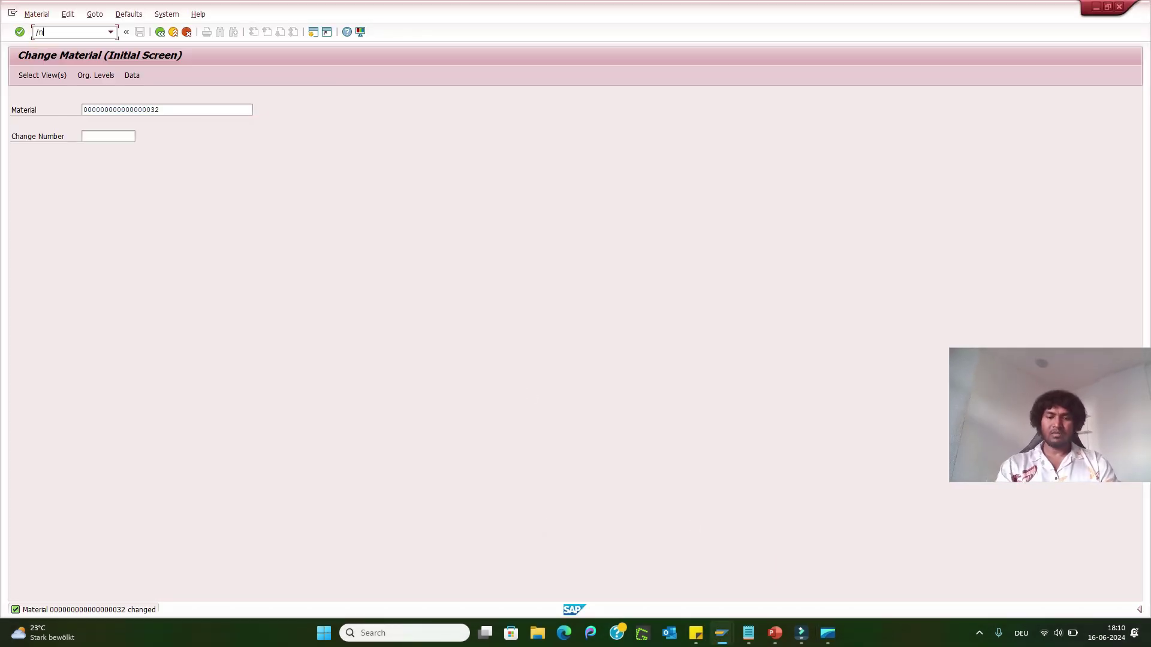
pyautogui.write('/nbf11')
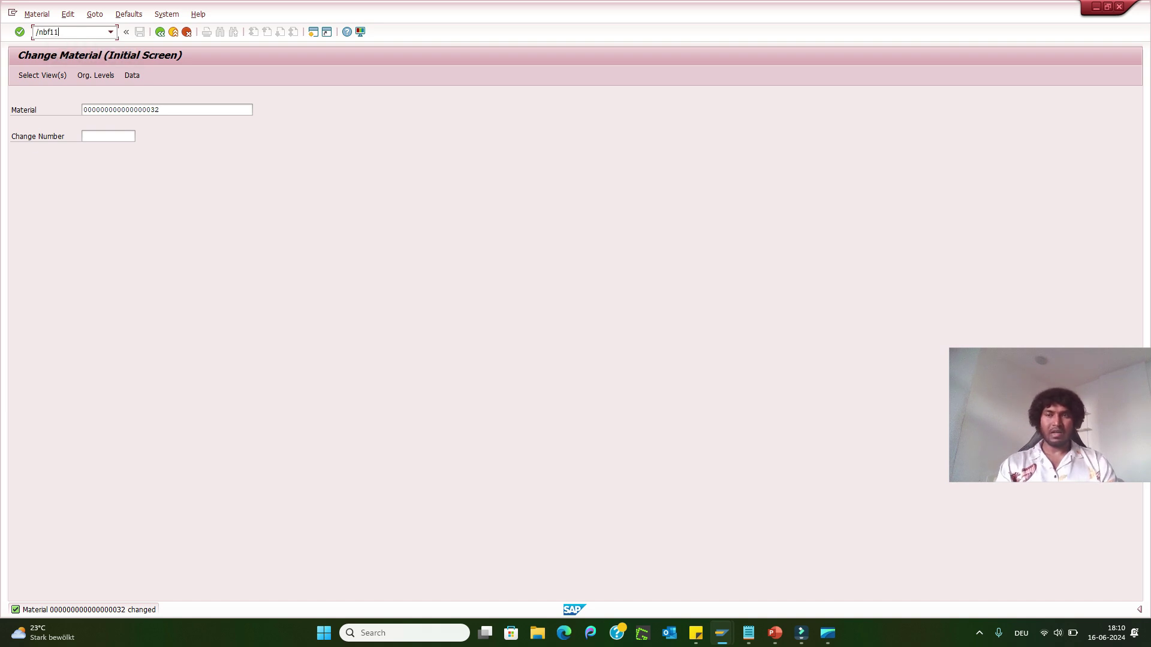
pyautogui.press('Return')
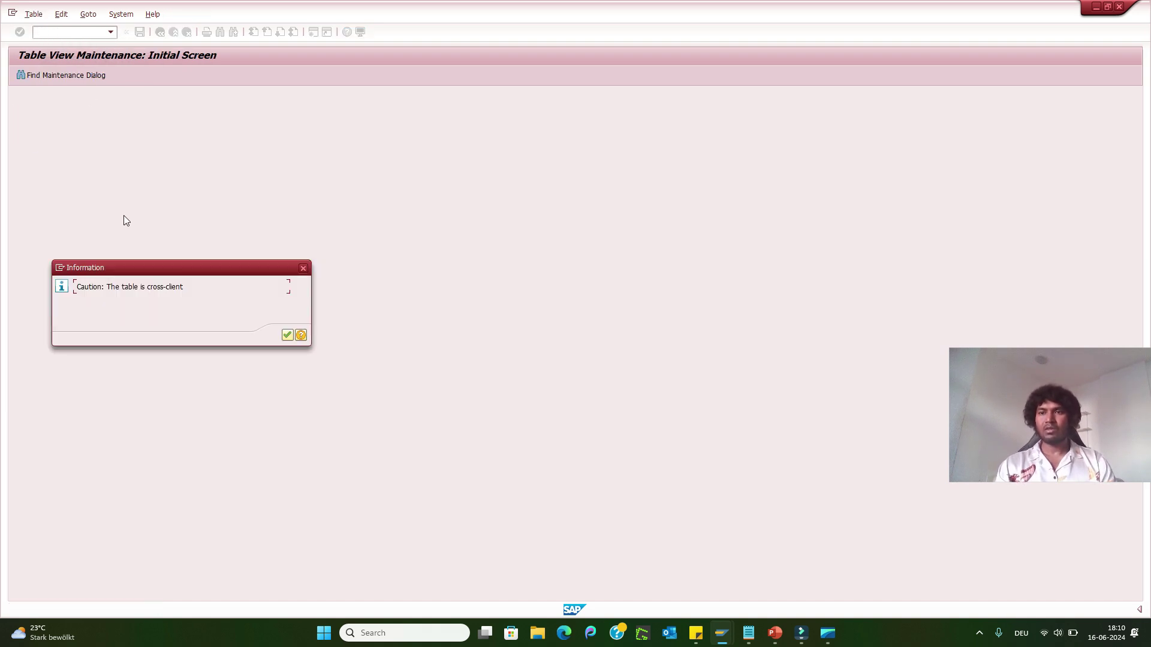
pyautogui.press('Return')
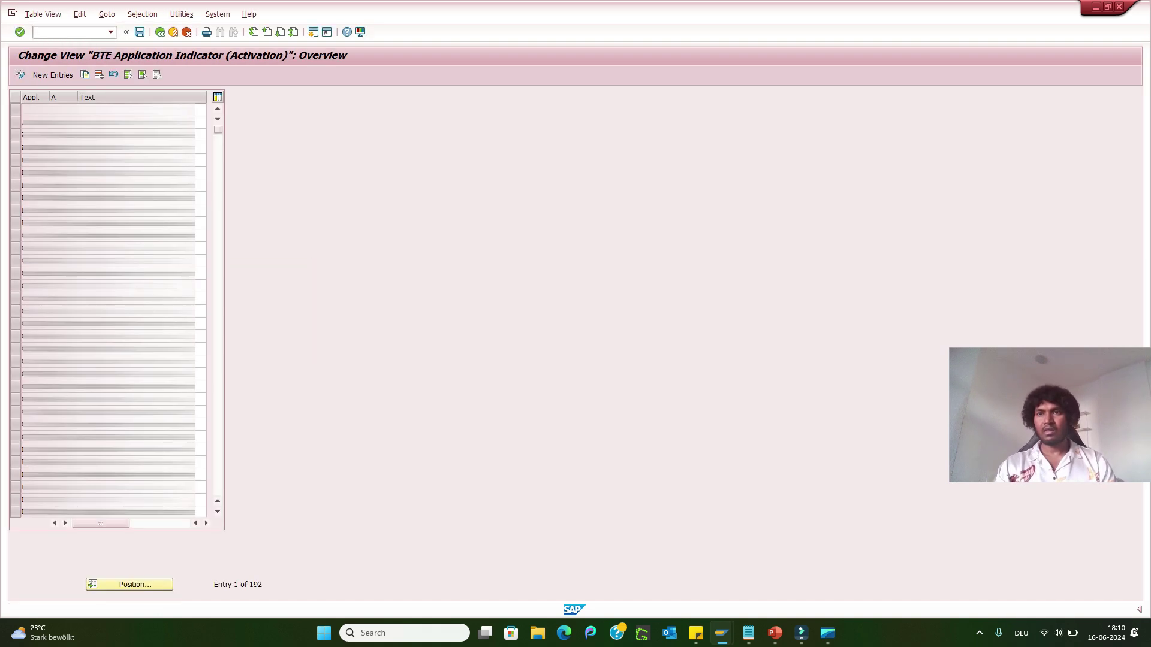
# Activate MDGCRU (Change Request Update) under MDGCR and save it to a workbench request
pyautogui.click(139, 586)
pyautogui.write('mdgcr')
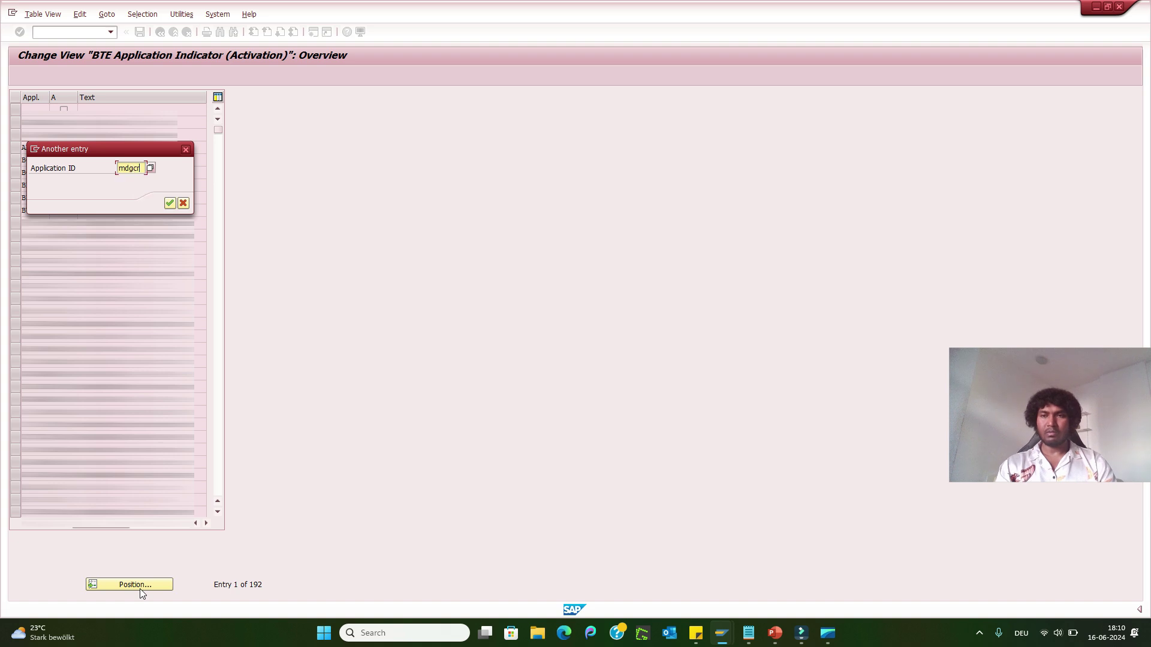
pyautogui.press('Return')
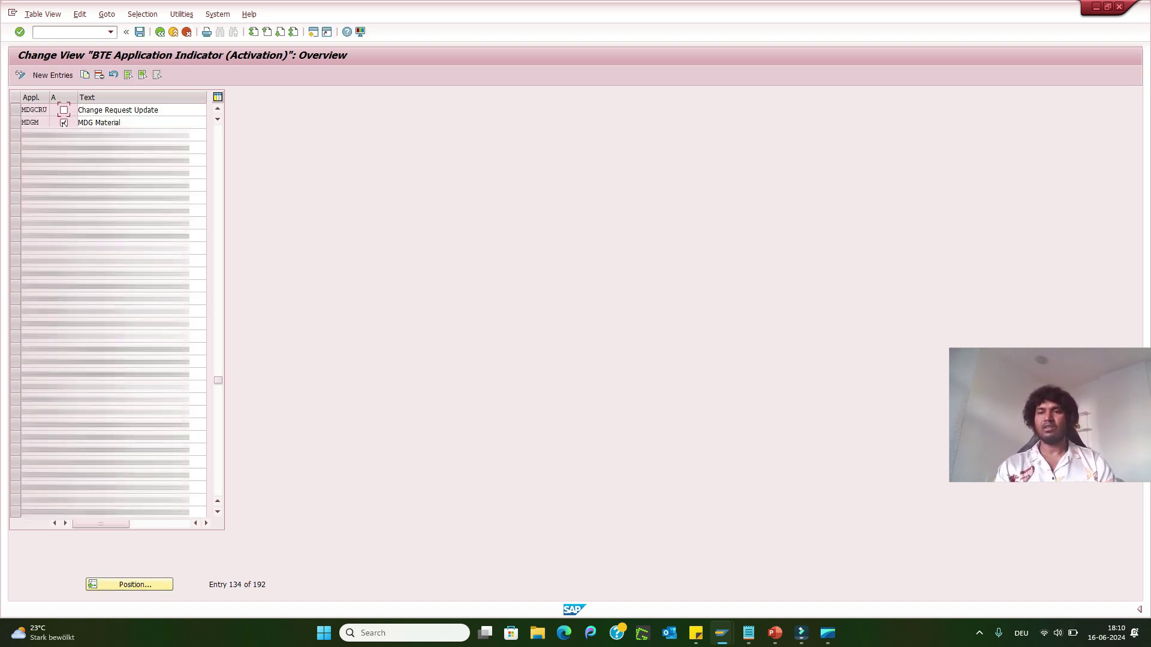
pyautogui.click(140, 33)
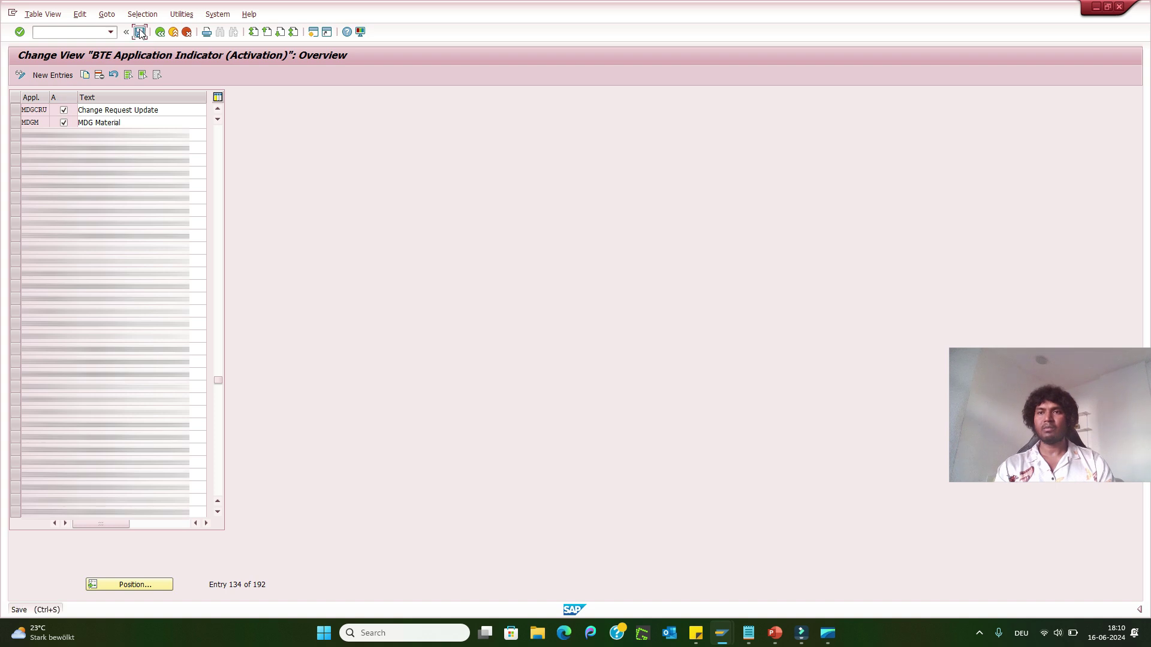
pyautogui.press('Return')
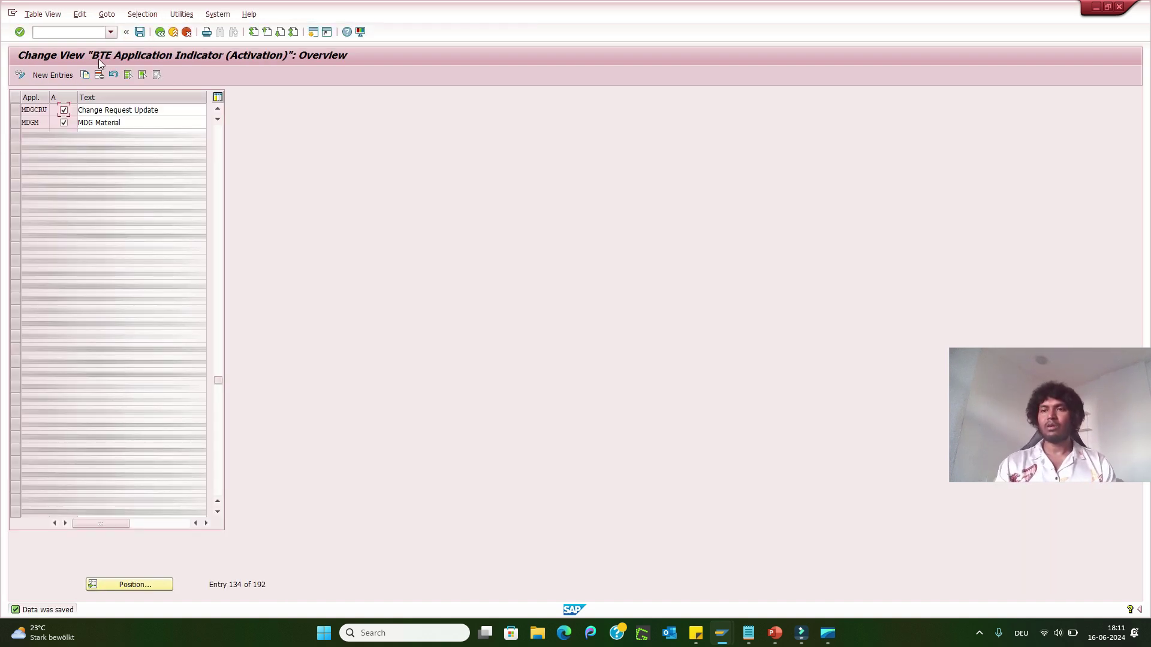
pyautogui.click(104, 31)
pyautogui.click(110, 33)
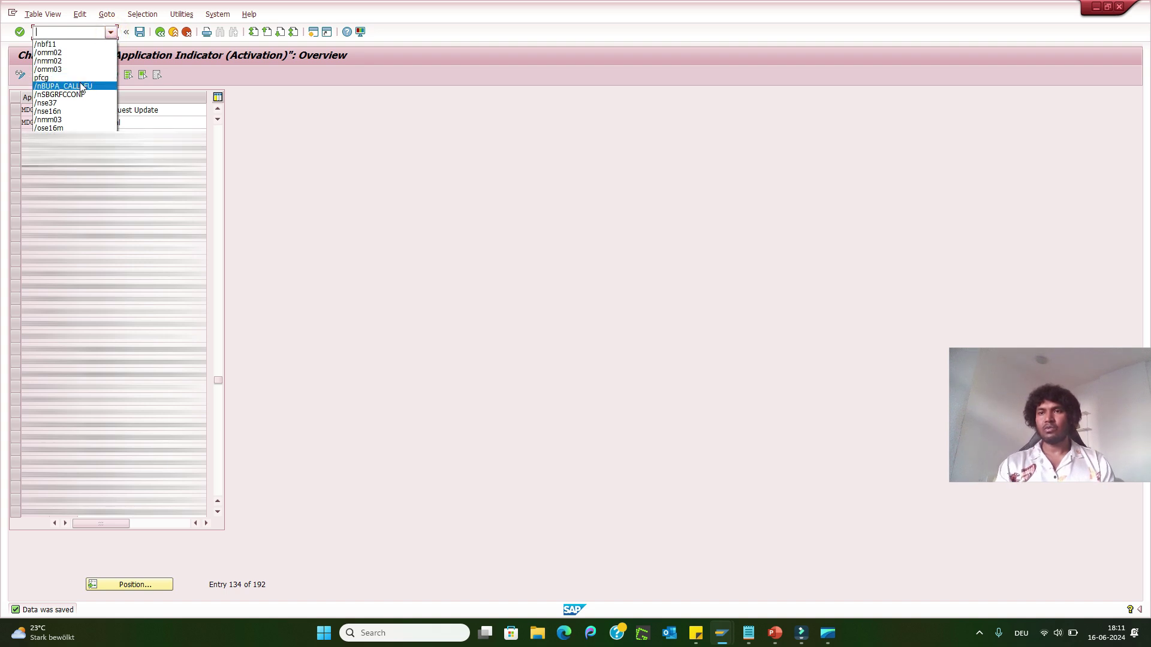
# Open the BP function module activation table (BUPA_CALL_FU) positioned at event BPOUT
pyautogui.click(62, 88)
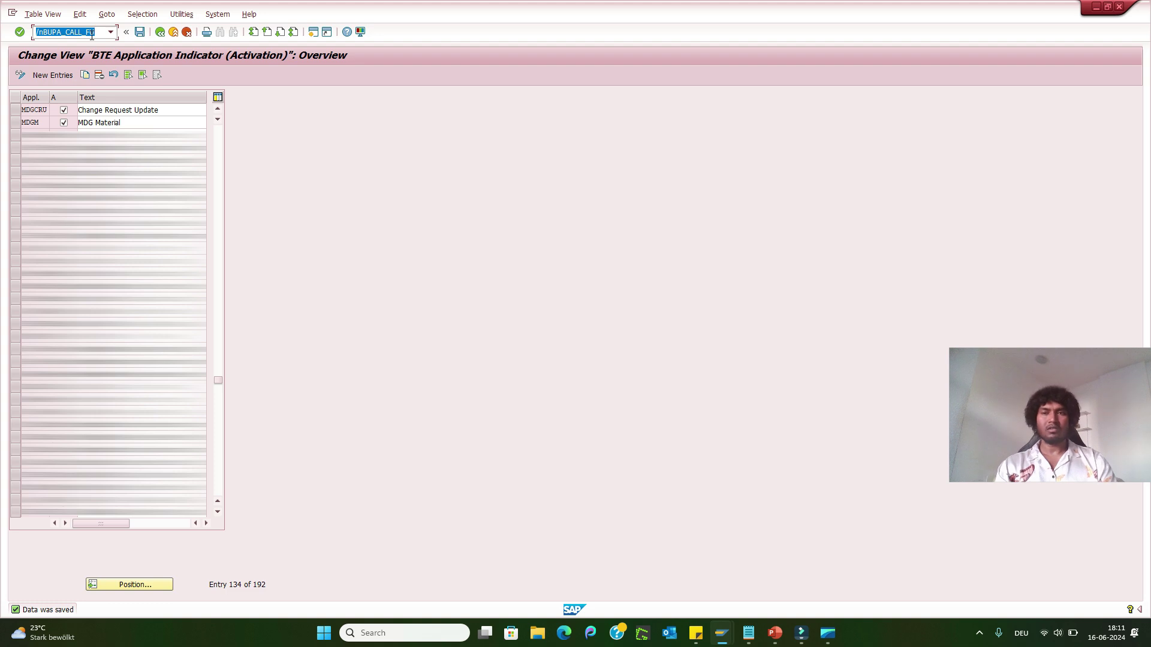
pyautogui.press('Return')
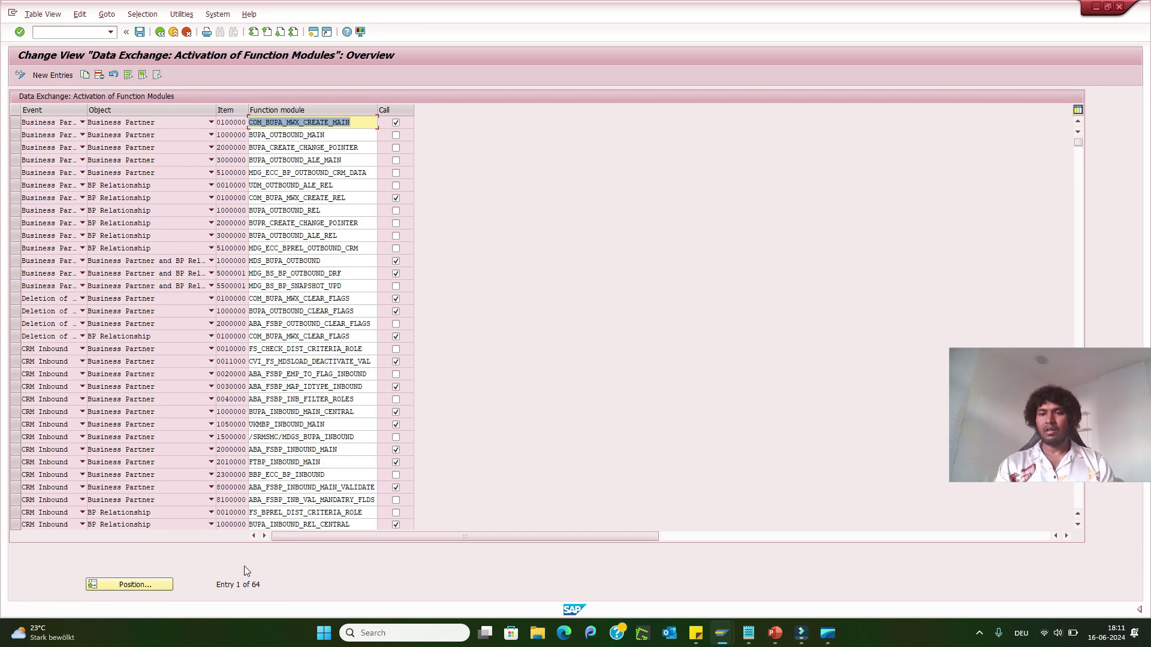
pyautogui.click(127, 584)
pyautogui.write('BP=')
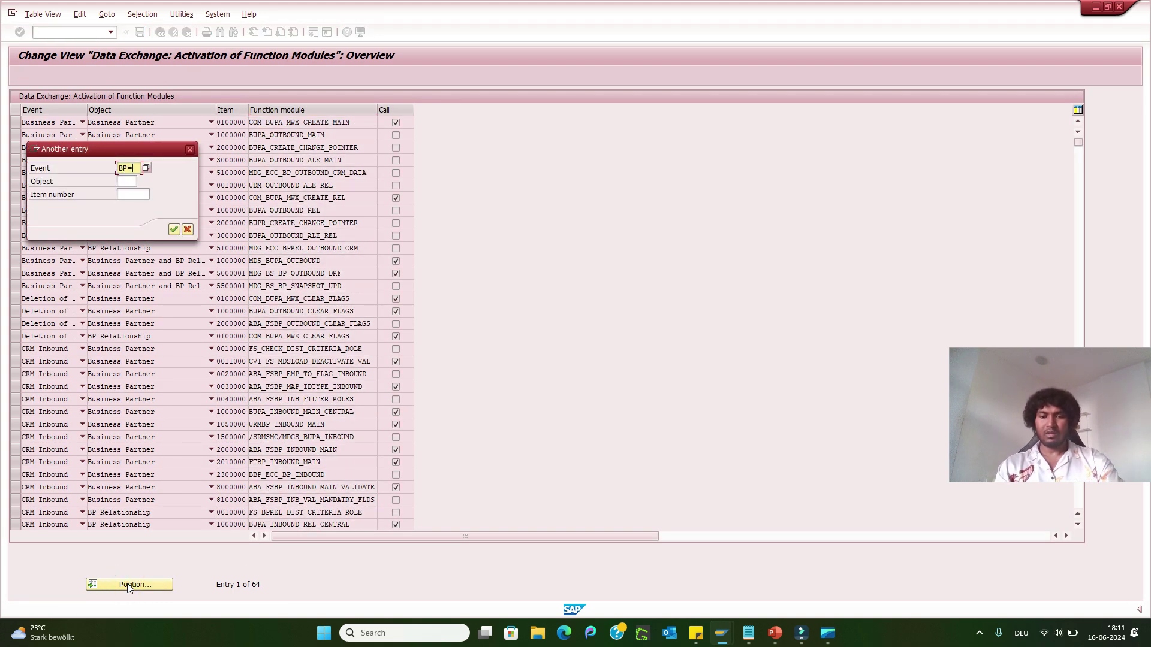
pyautogui.press('Return')
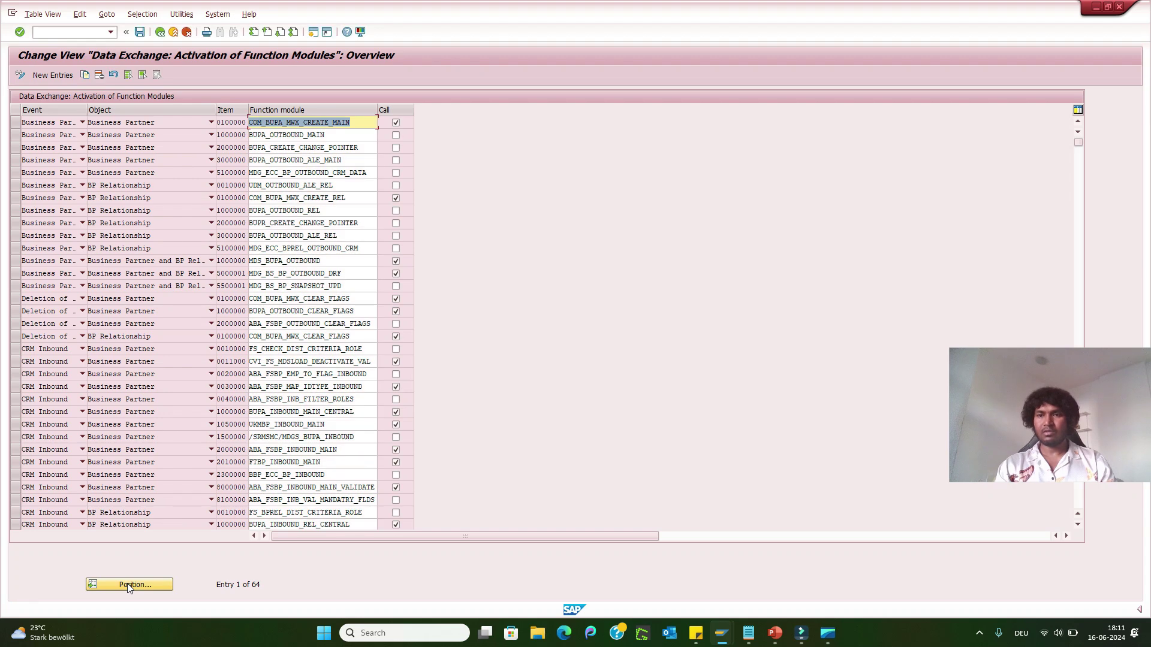
pyautogui.click(139, 583)
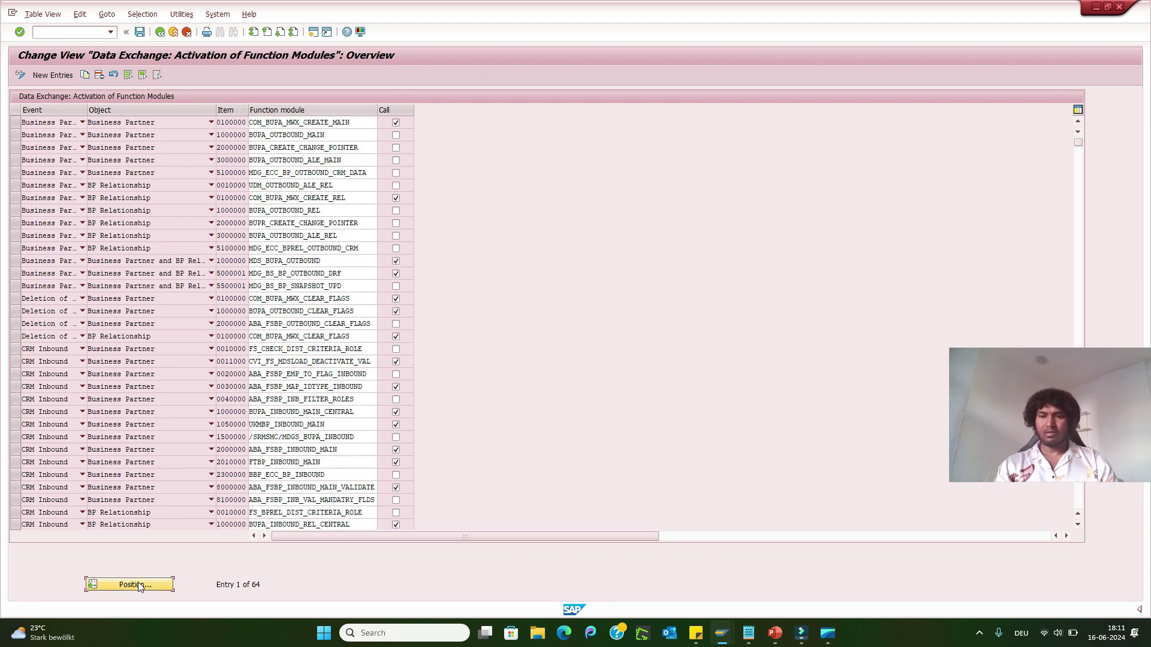
pyautogui.write('BP')
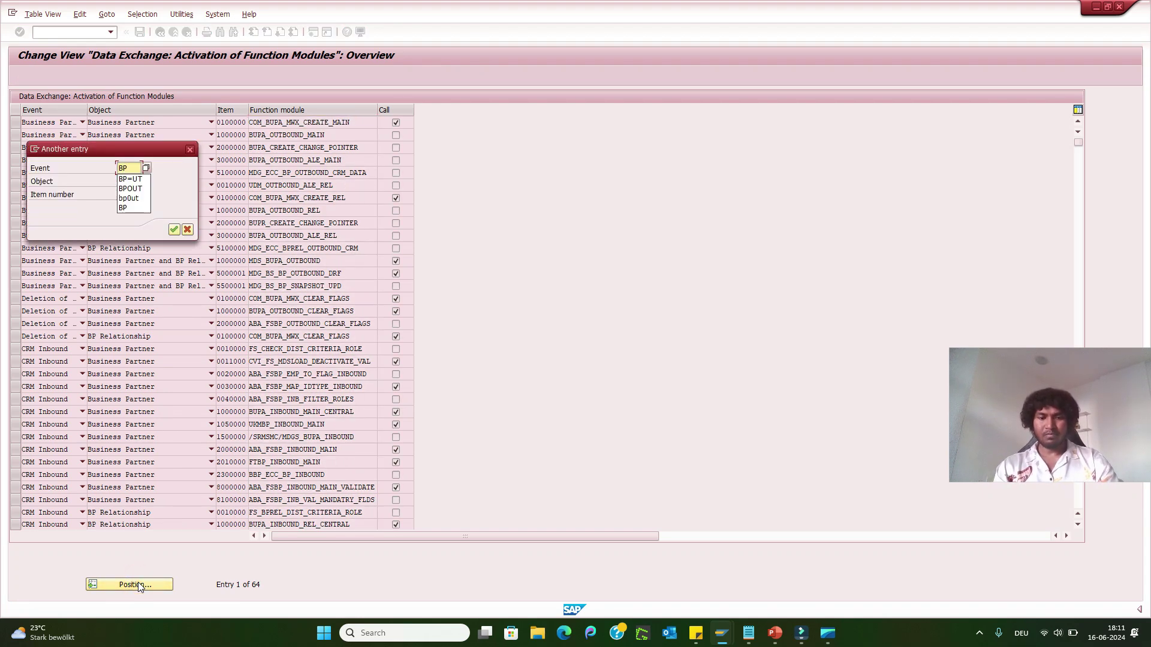
pyautogui.write('OUT')
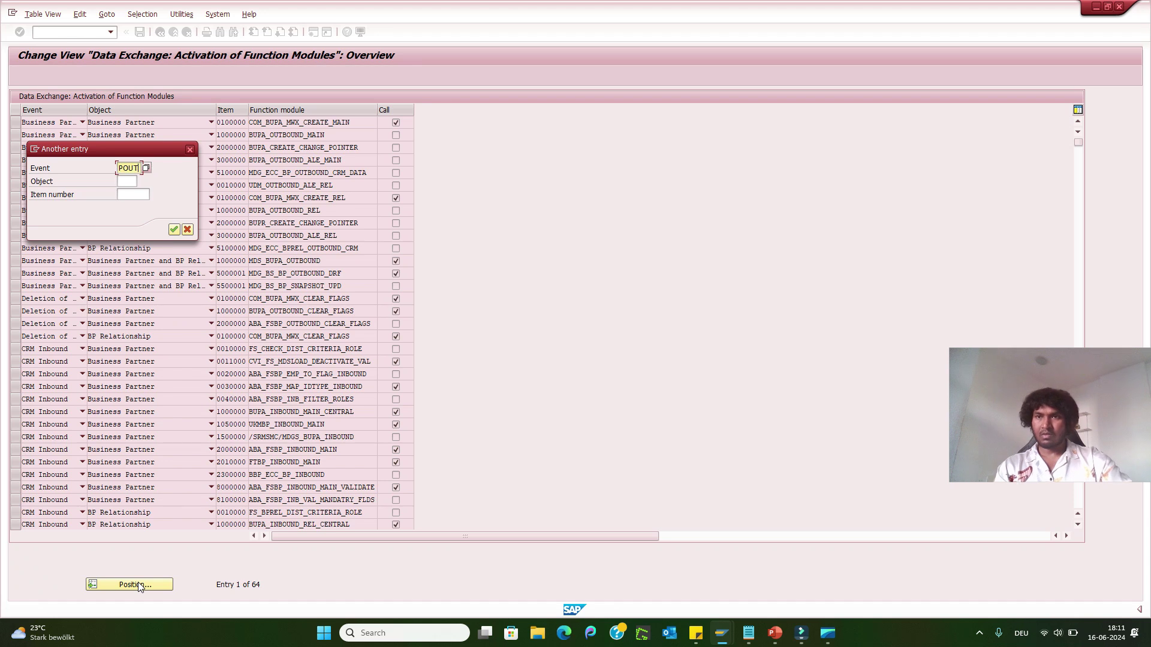
pyautogui.press('Return')
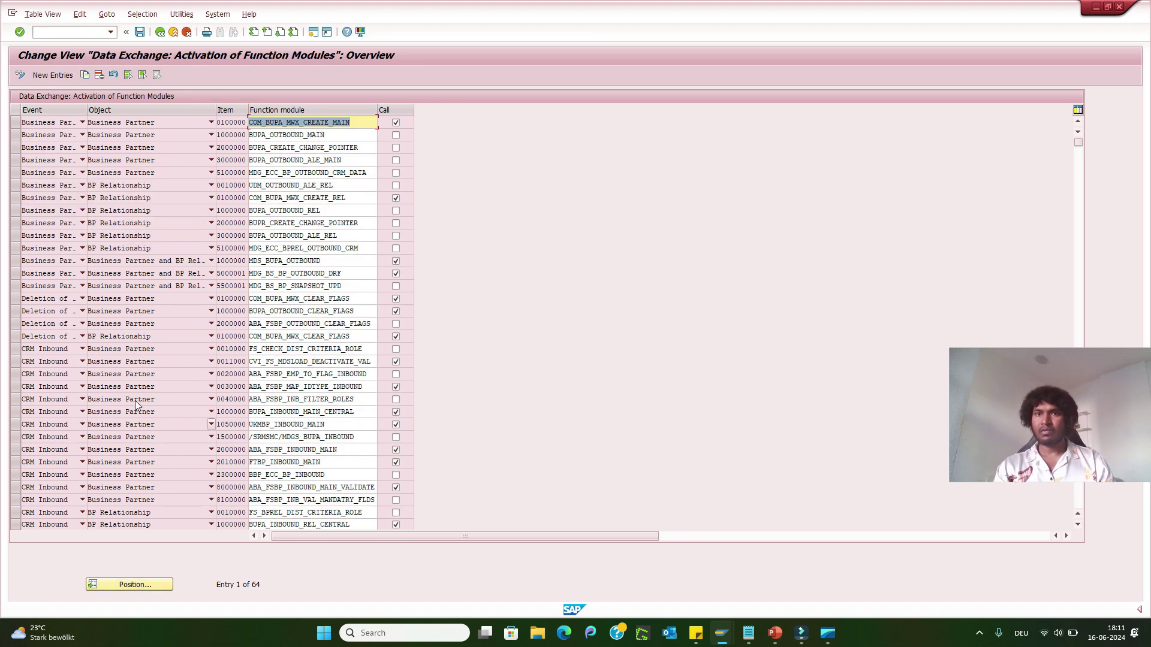
# Enable Call for MDG_BS_BP_SNAPSHOT_UPD (item 5500001), save under a customizing request, and go back
pyautogui.click(15, 286)
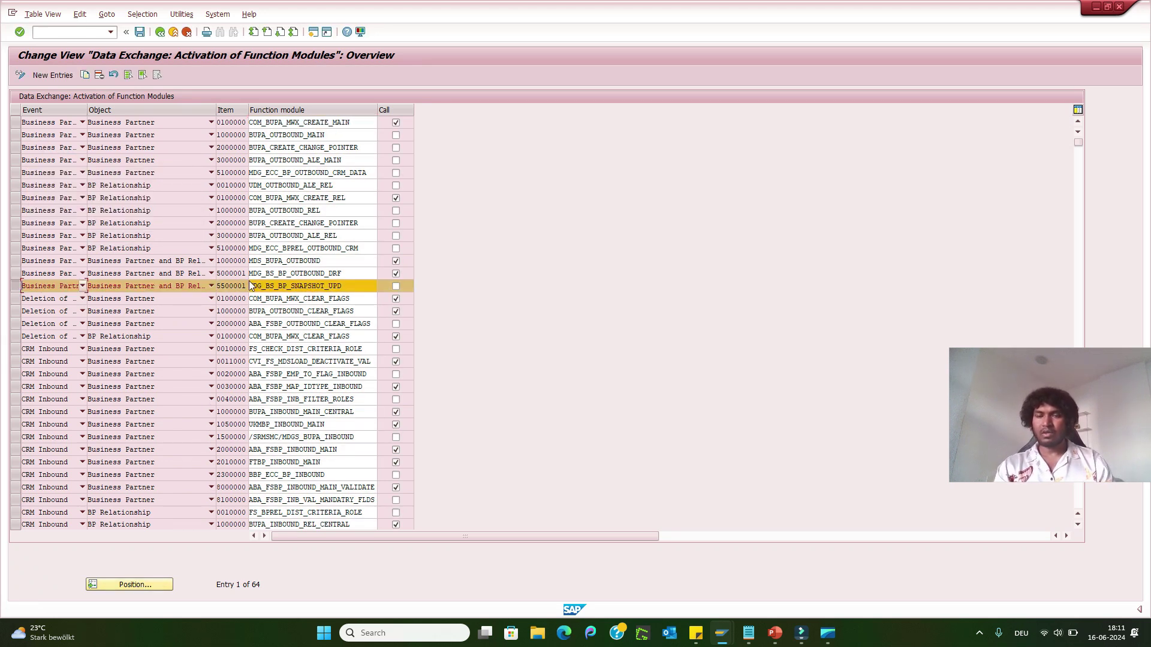
pyautogui.moveTo(244, 286); pyautogui.dragTo(217, 286)
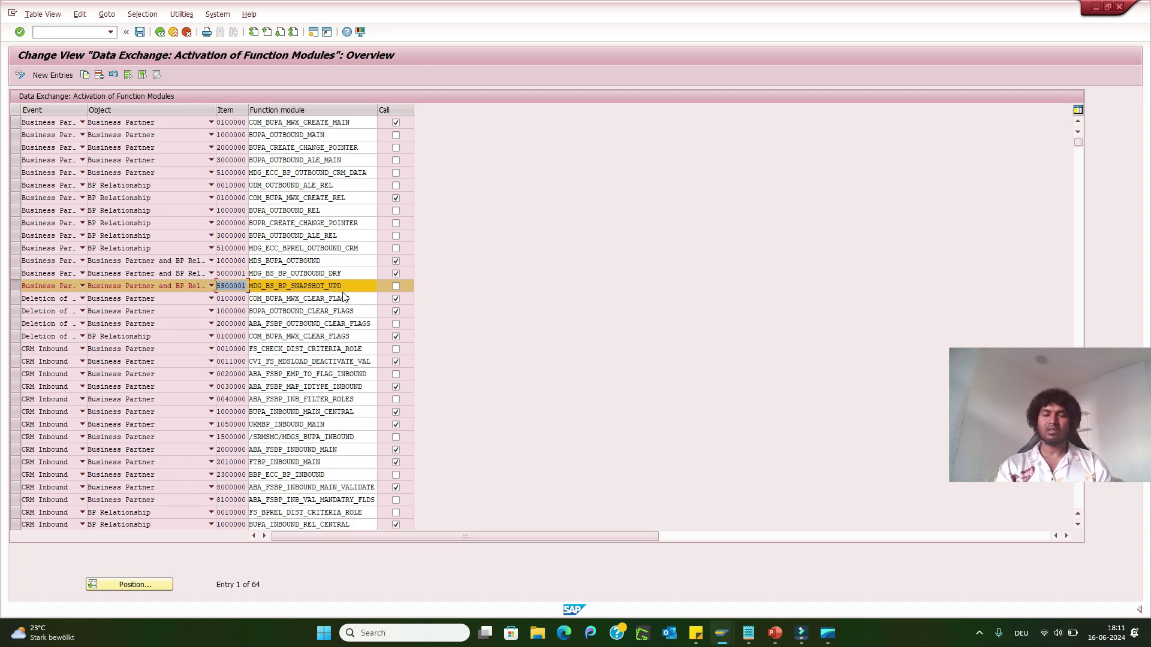
pyautogui.moveTo(345, 288); pyautogui.dragTo(249, 289)
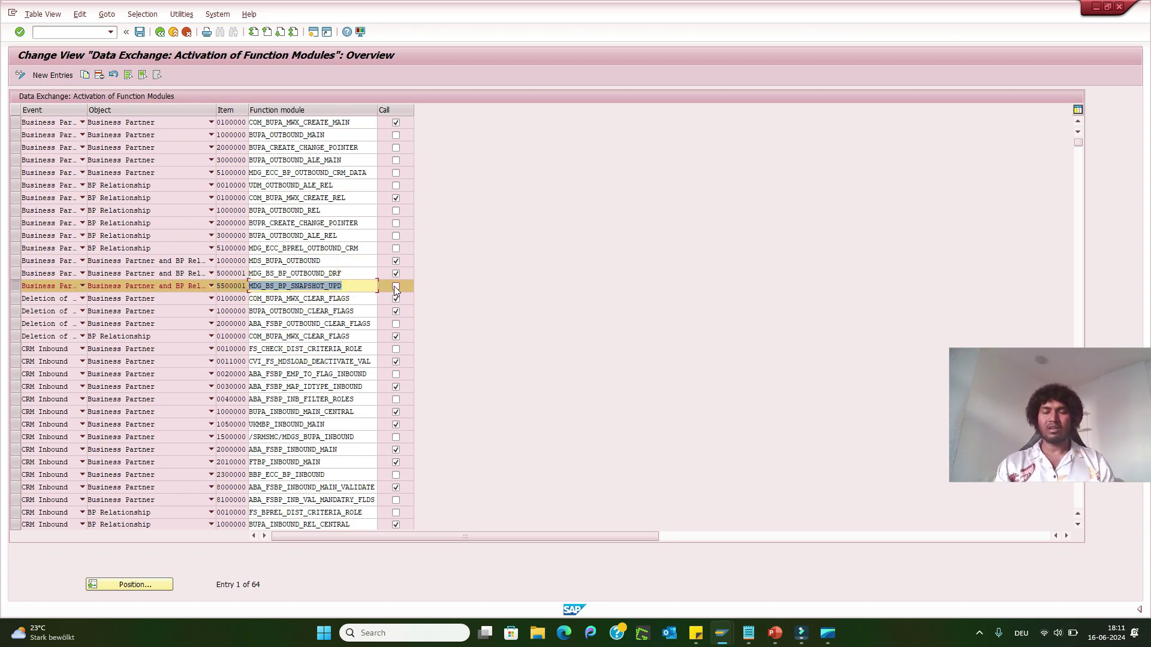
pyautogui.click(396, 287)
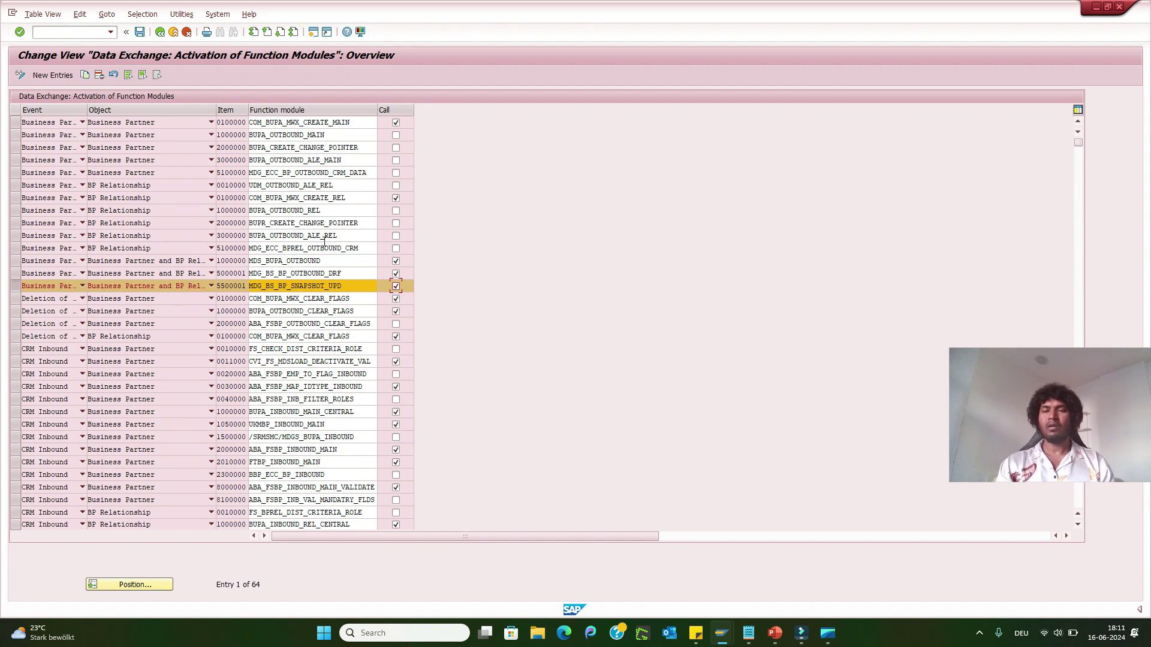
pyautogui.click(138, 33)
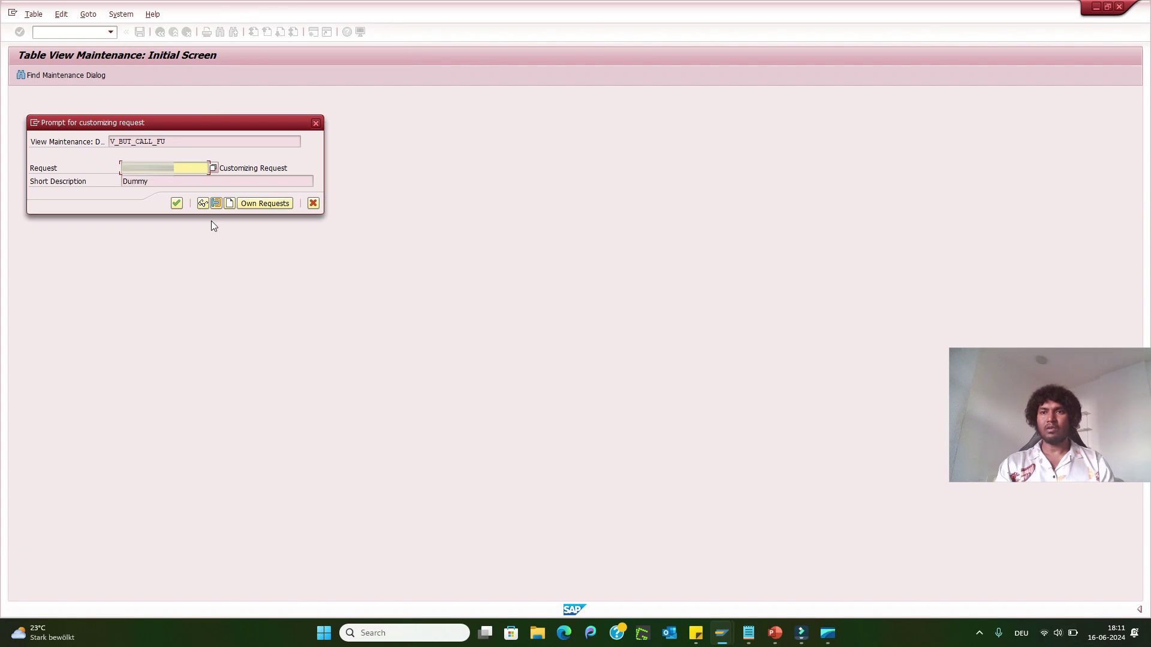
pyautogui.click(176, 203)
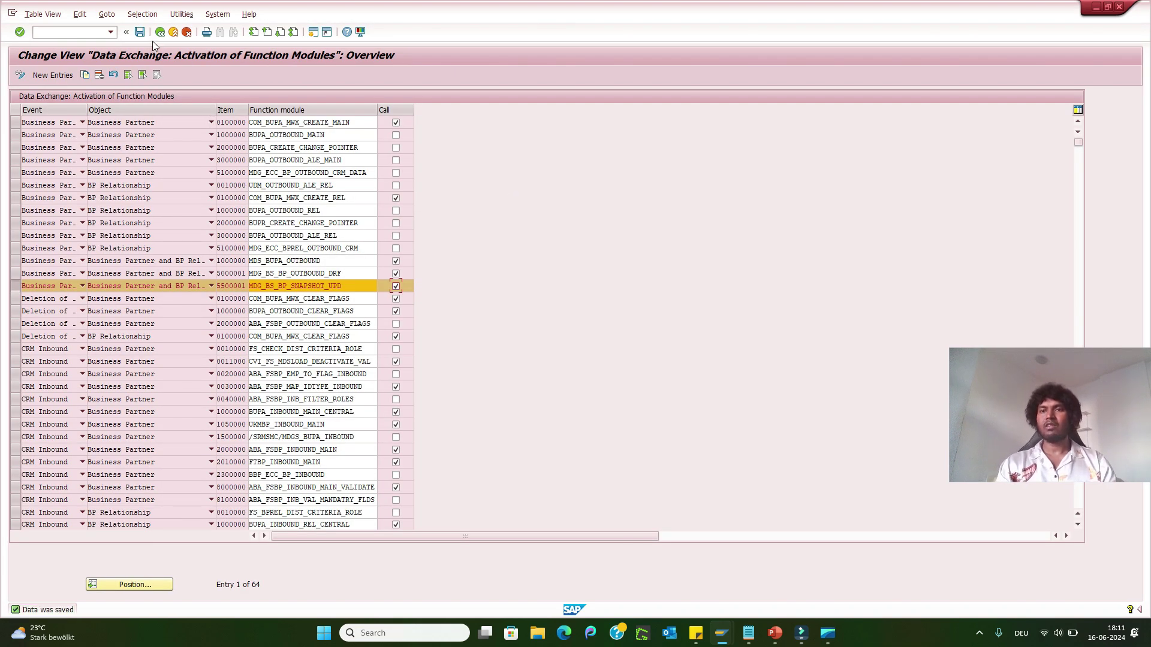
pyautogui.click(174, 32)
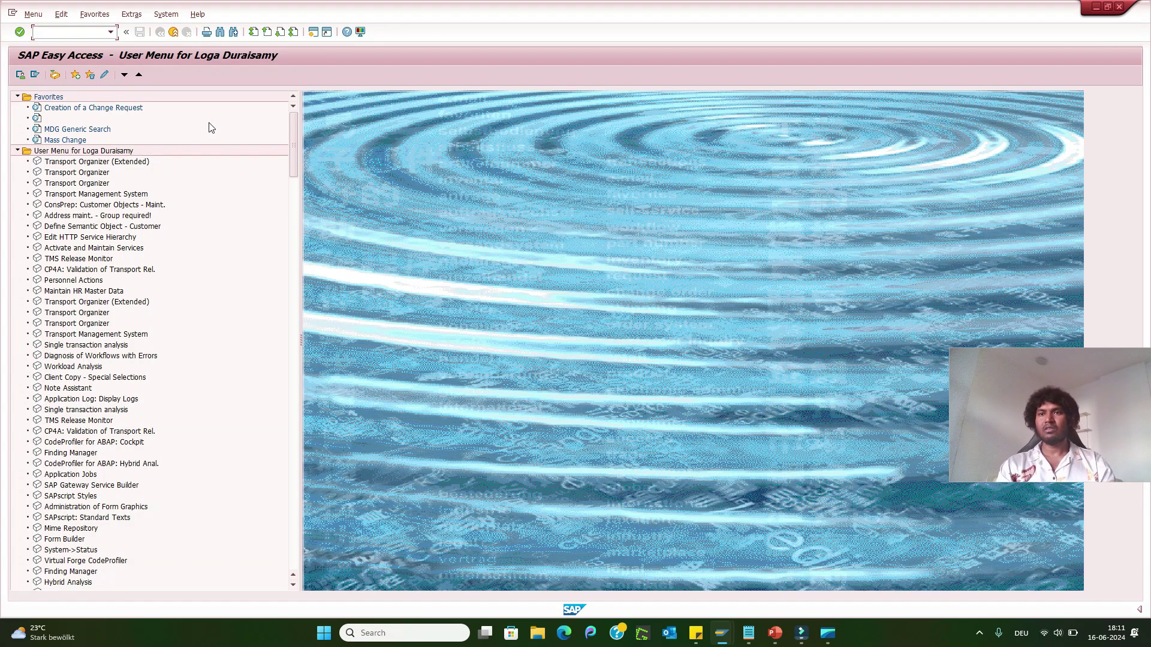
# Open the bgRFC configuration (SBGRFCCONF) on its Define Inbound Destination tab
pyautogui.click(110, 32)
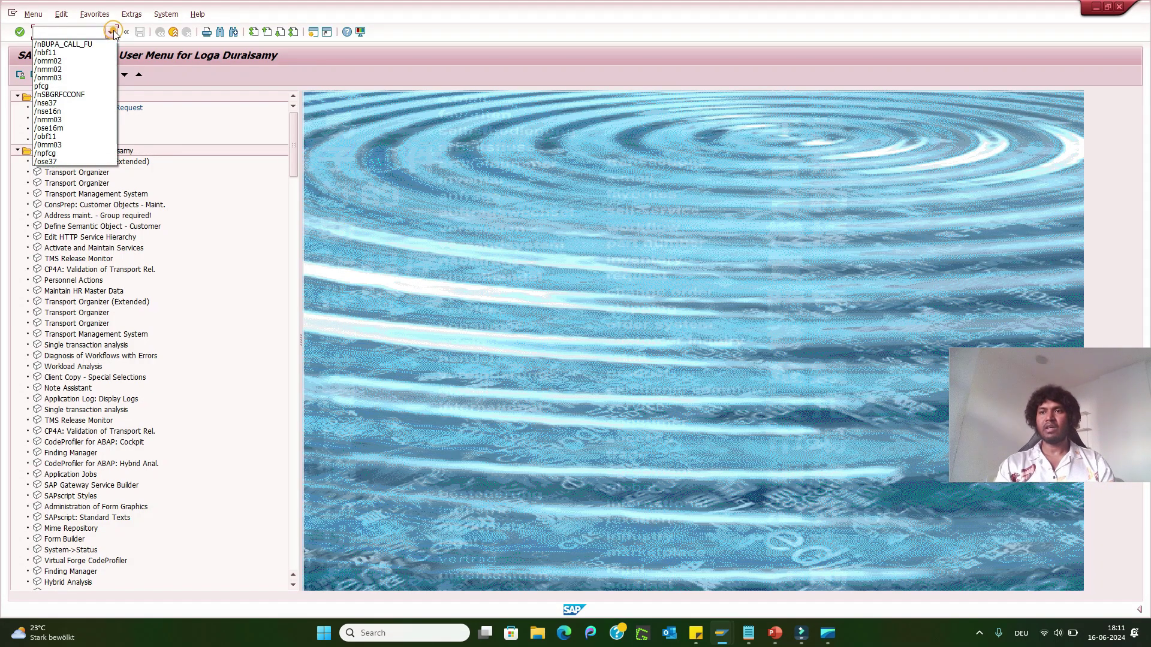
pyautogui.click(76, 95)
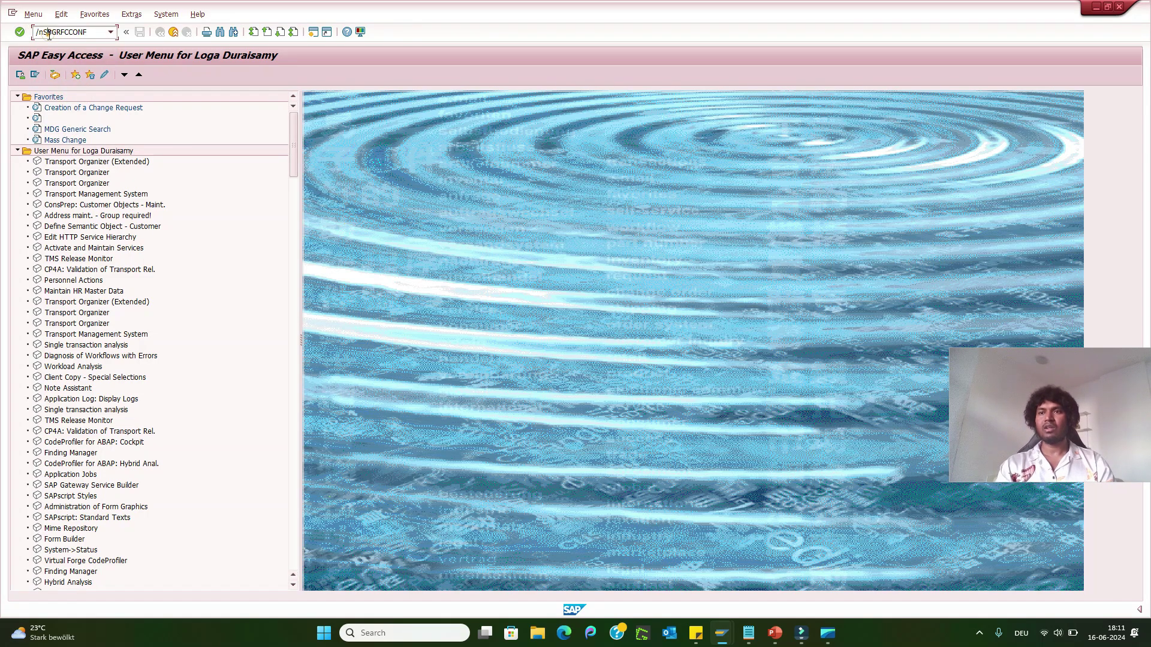
pyautogui.moveTo(43, 33); pyautogui.dragTo(85, 34)
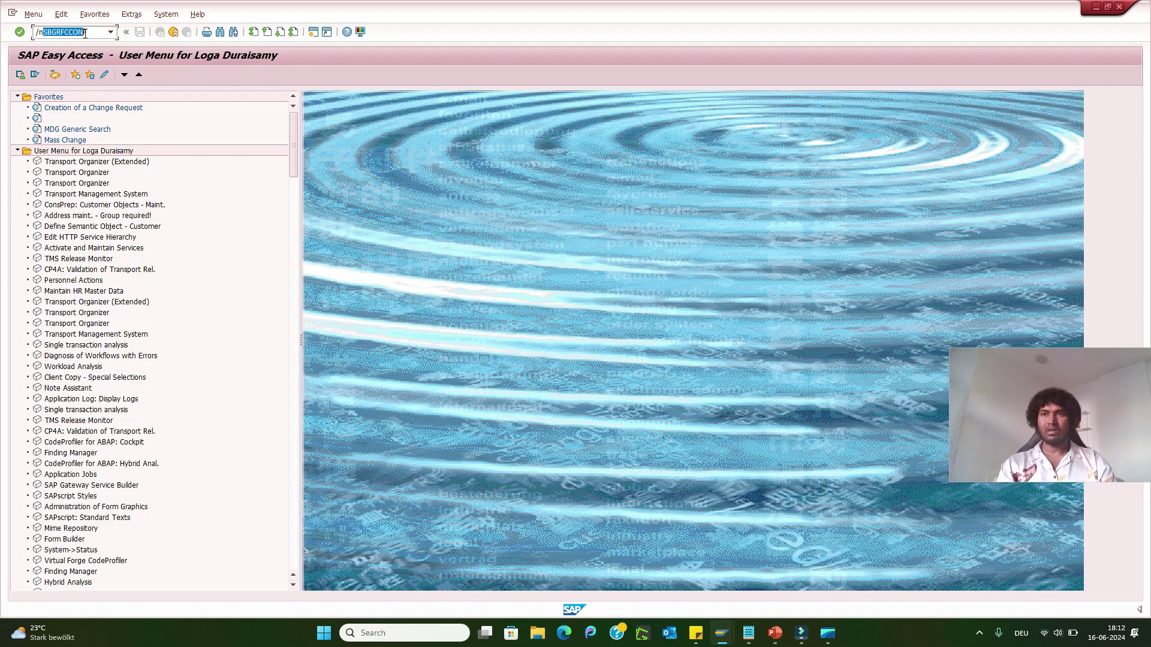
pyautogui.press('Return')
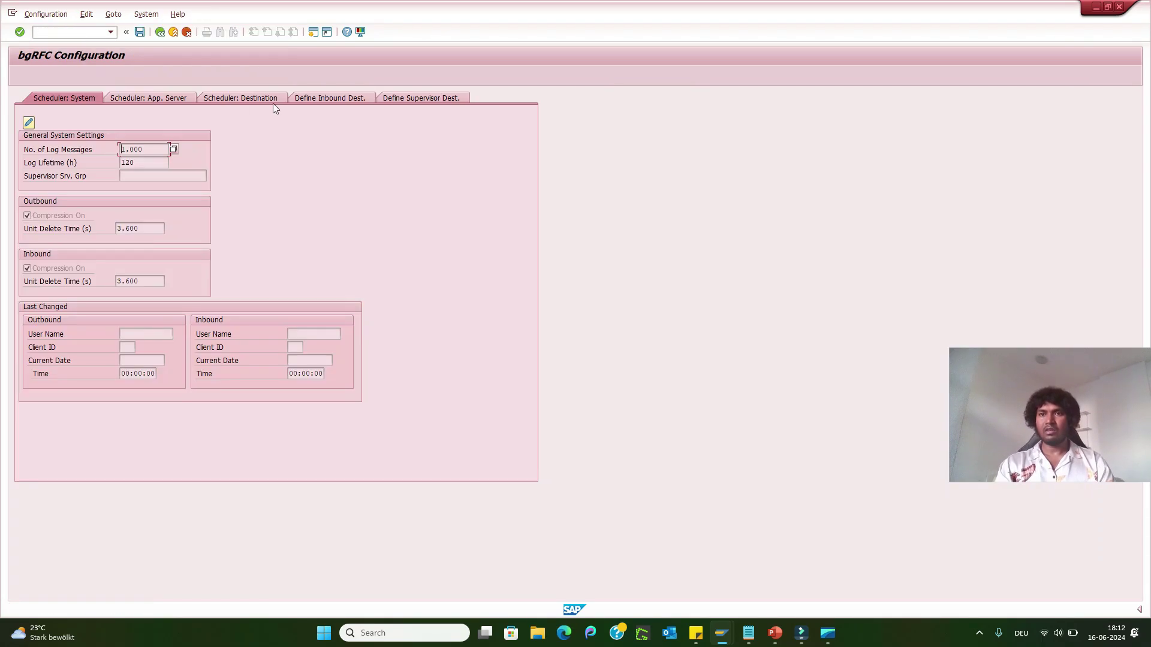
pyautogui.click(329, 98)
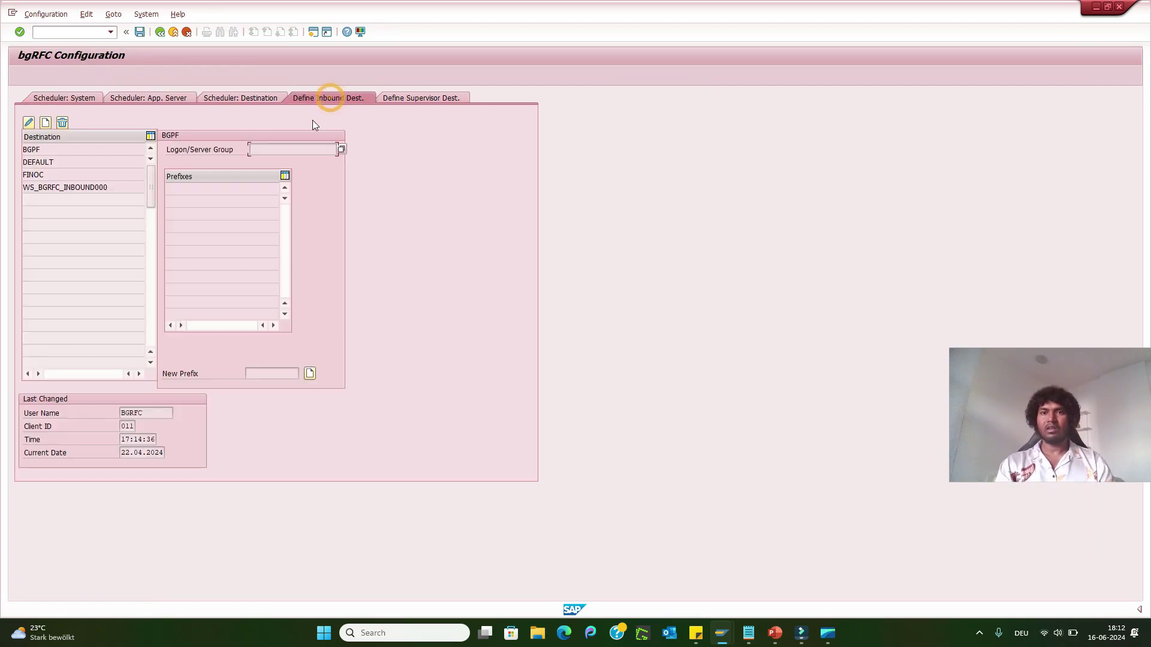
# Create inbound destination MDG_SNAPSHOT_REFRESH with queue prefix MDG_SNAP_ and save it
pyautogui.click(46, 126)
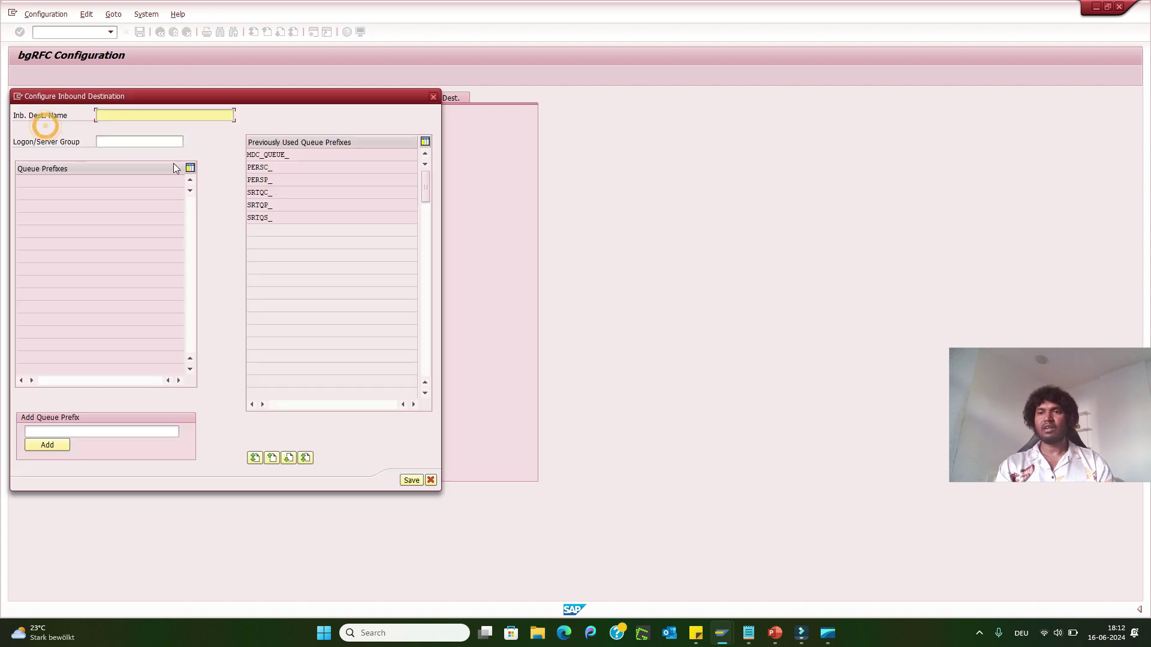
pyautogui.click(139, 108)
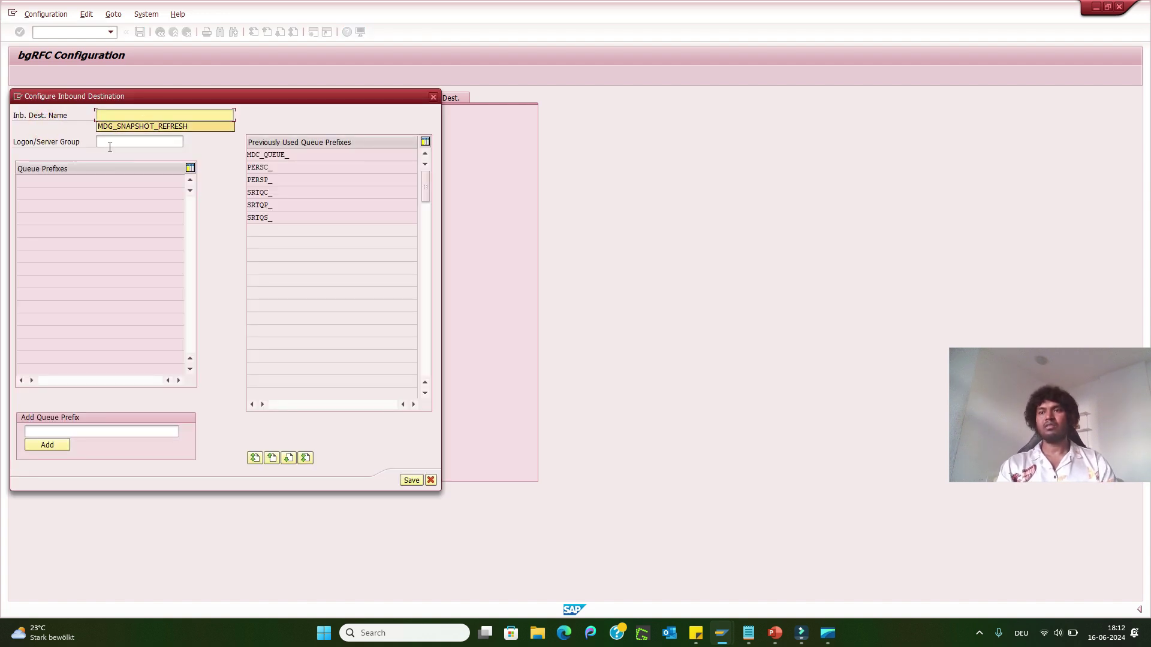
pyautogui.click(157, 127)
pyautogui.click(58, 429)
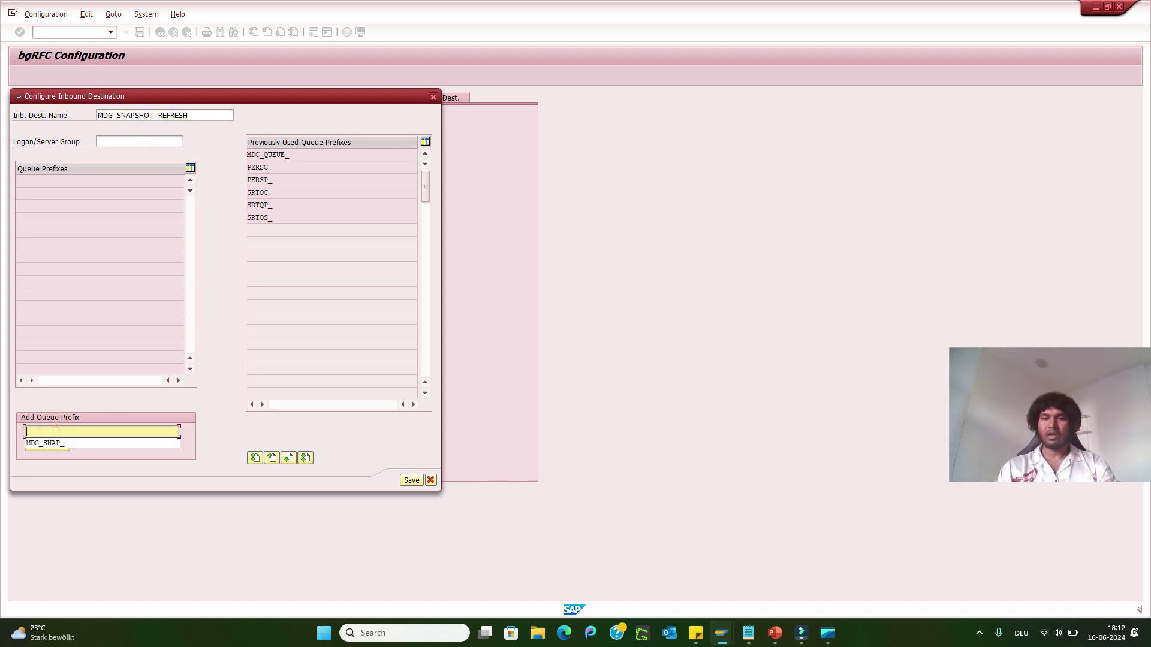
pyautogui.click(45, 443)
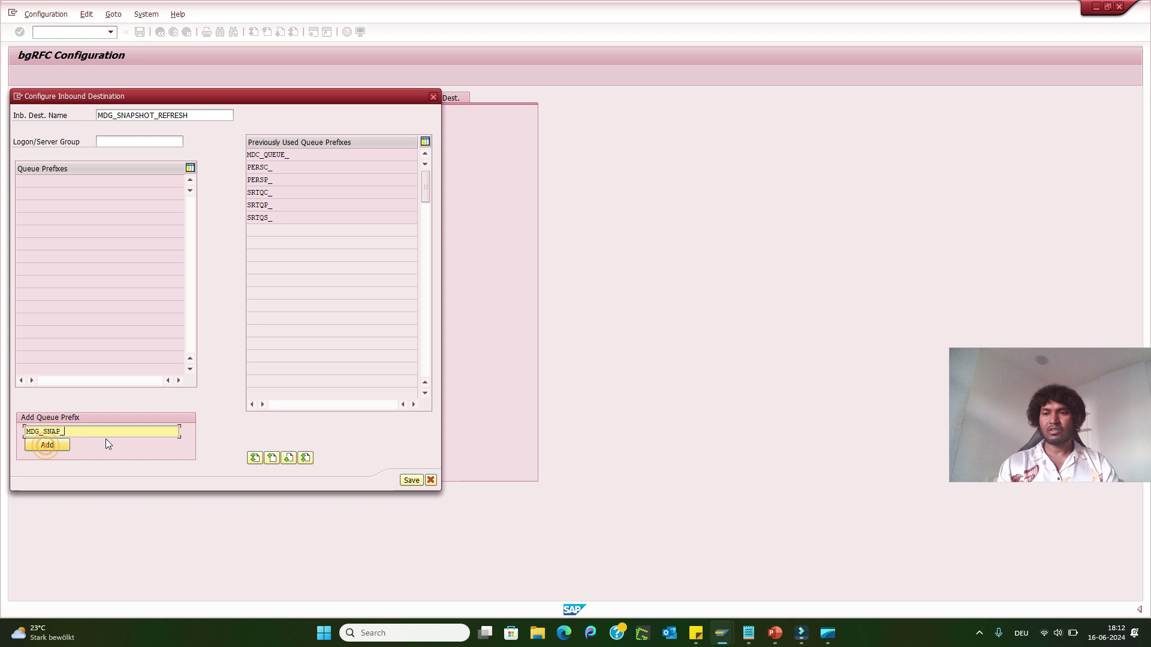
pyautogui.click(45, 445)
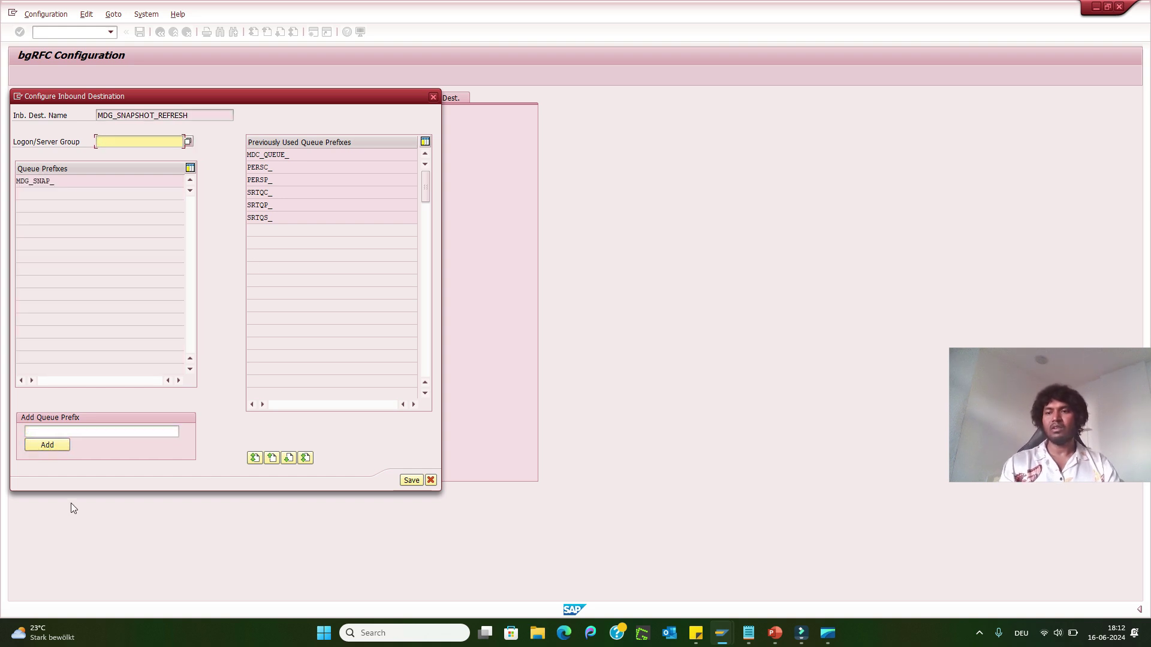
pyautogui.click(411, 481)
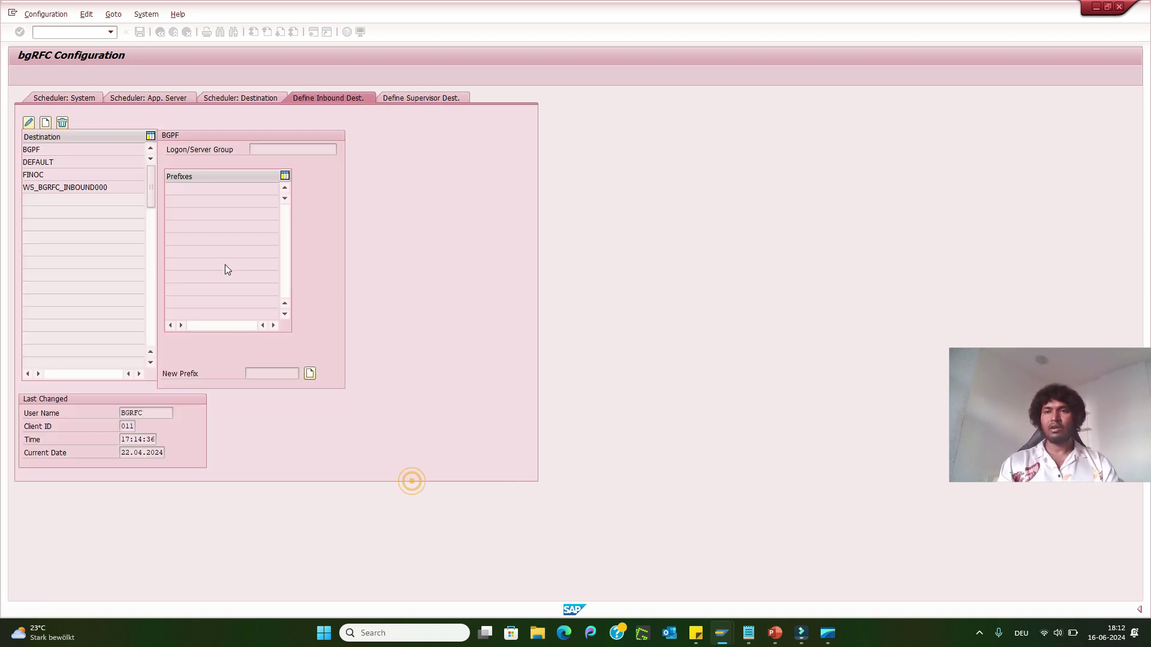
# Save the bgRFC configuration and select the MDG_SNAPSHOT_REFRESH inbound destination
pyautogui.click(139, 33)
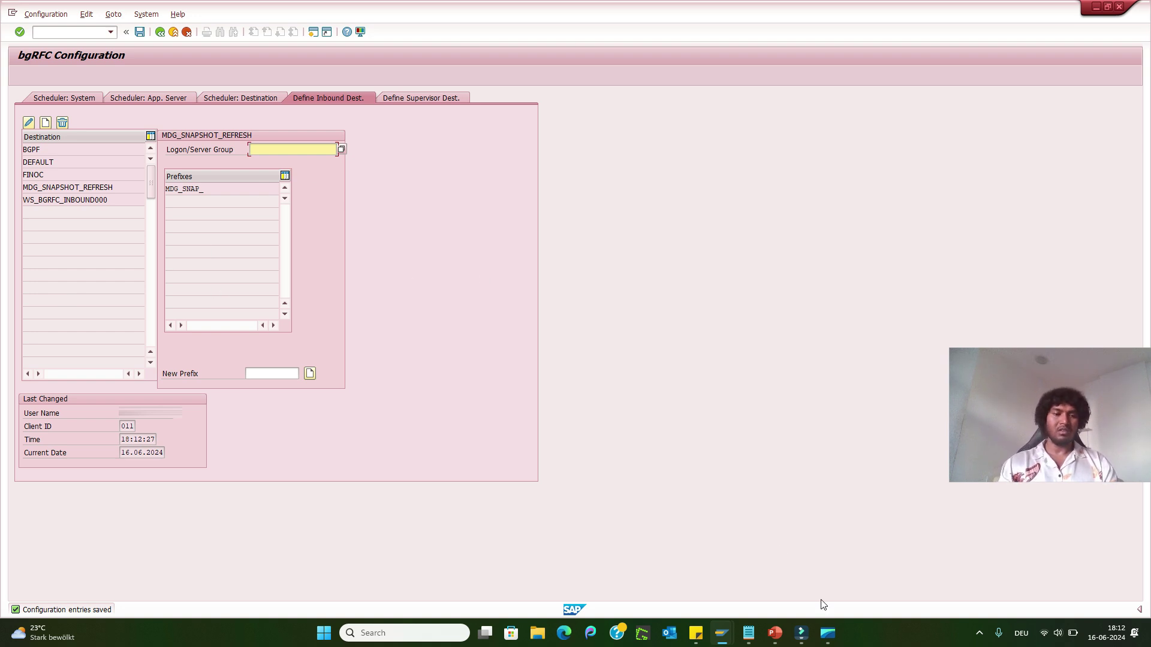
pyautogui.click(828, 633)
pyautogui.click(828, 633)
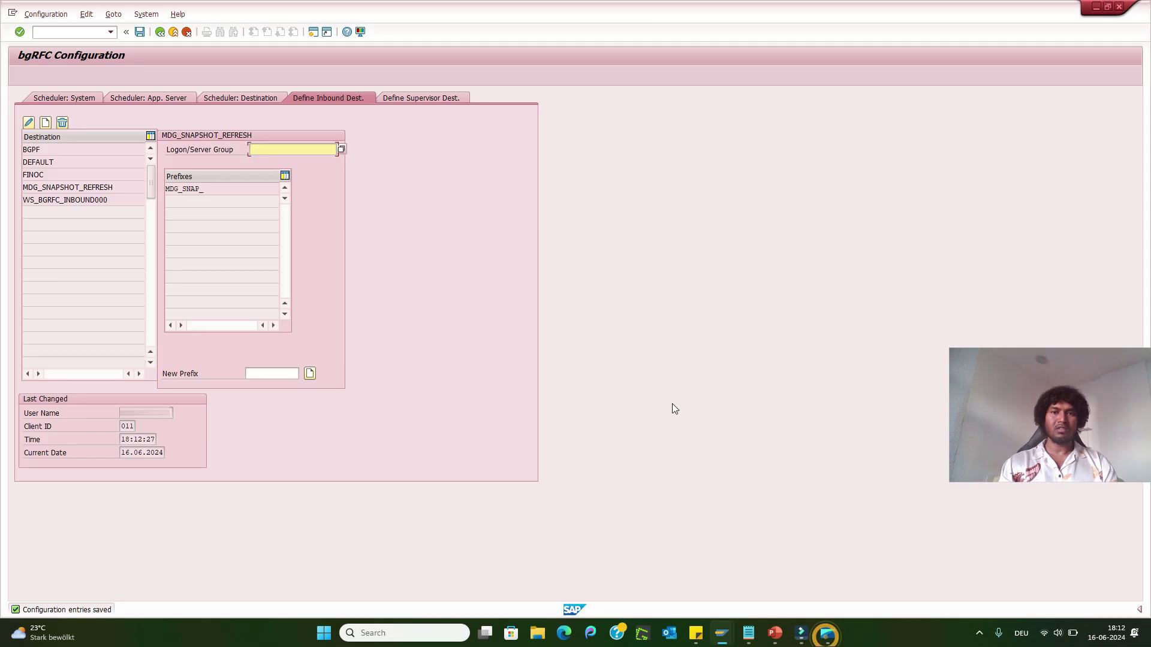
pyautogui.click(531, 300)
pyautogui.click(123, 187)
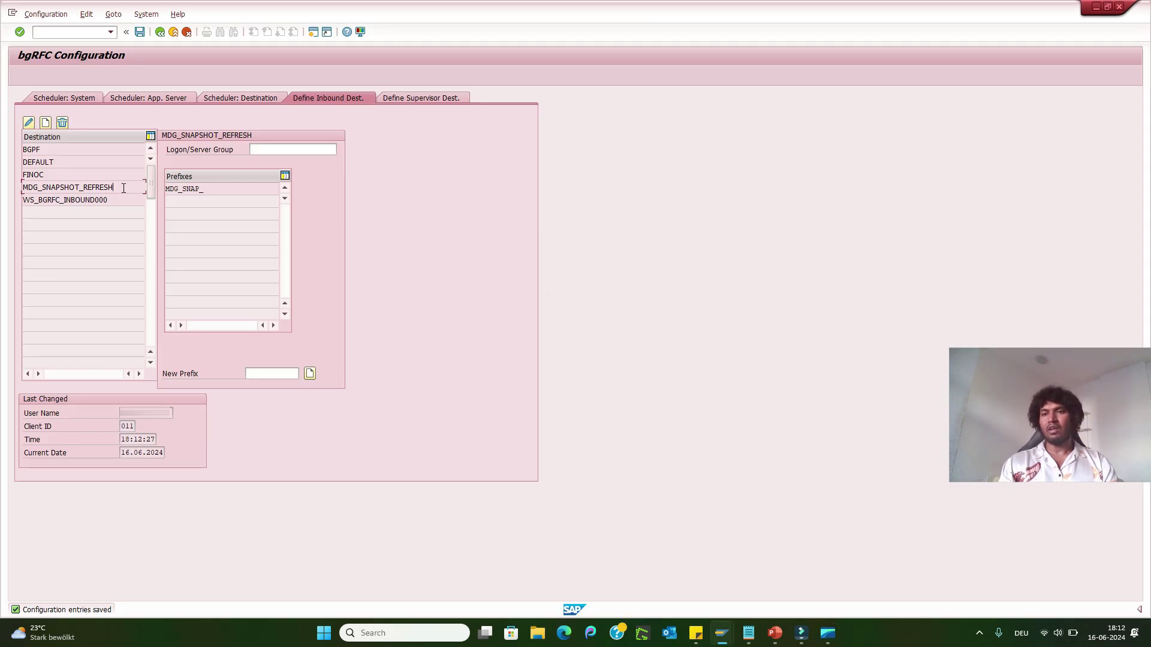
pyautogui.doubleClick(124, 188)
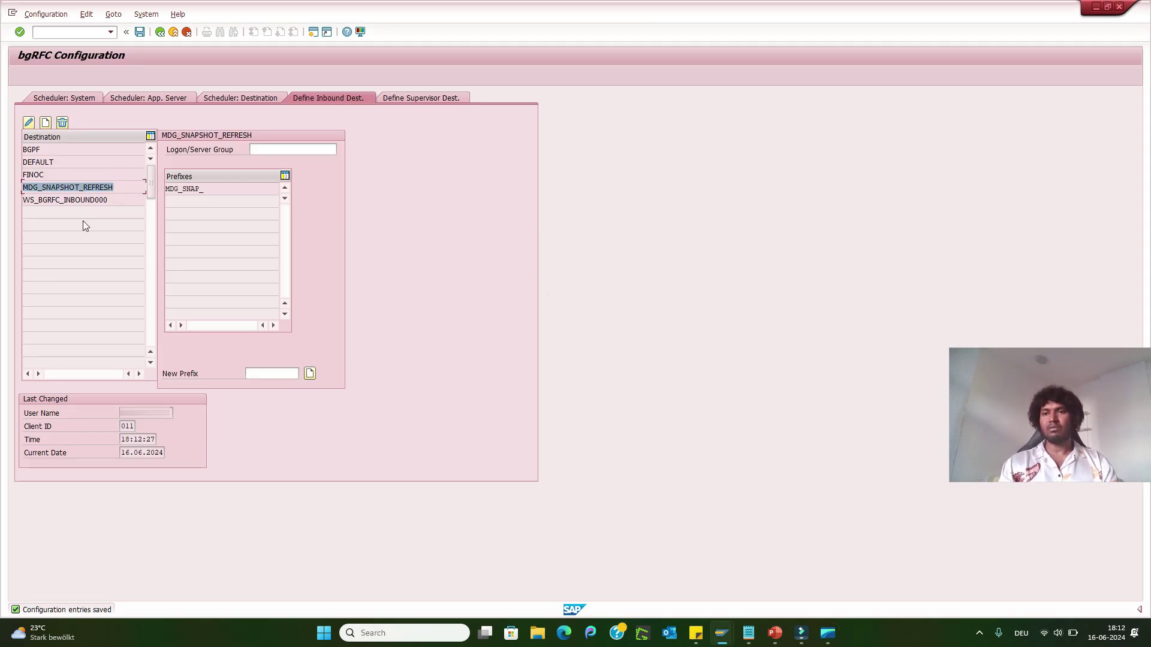
pyautogui.click(124, 187)
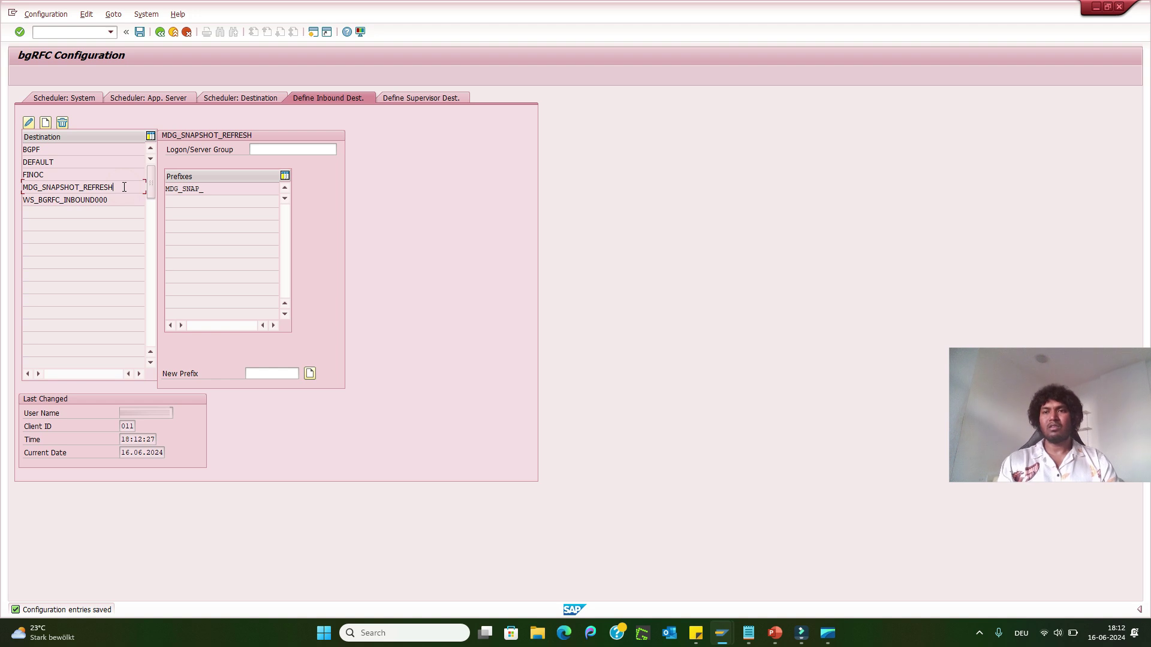
pyautogui.doubleClick(124, 187)
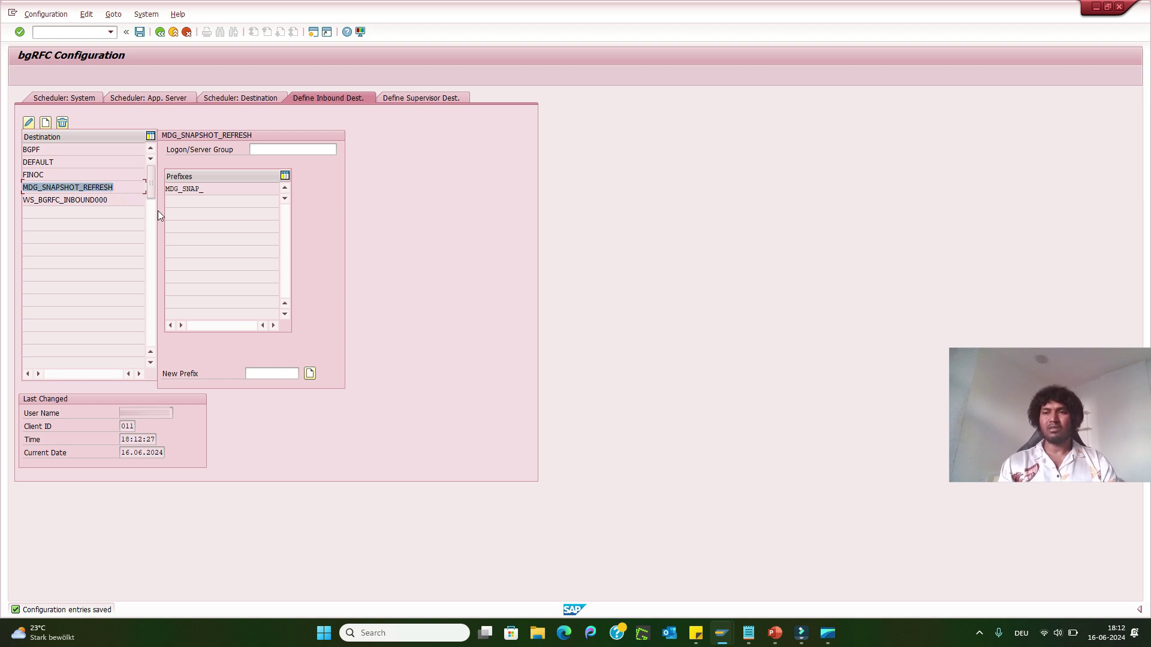
# Check MDG_SNAPSHOT_REFRESH's MDG_SNAP_ prefix and save the inbound destination again
pyautogui.click(224, 194)
pyautogui.doubleClick(225, 190)
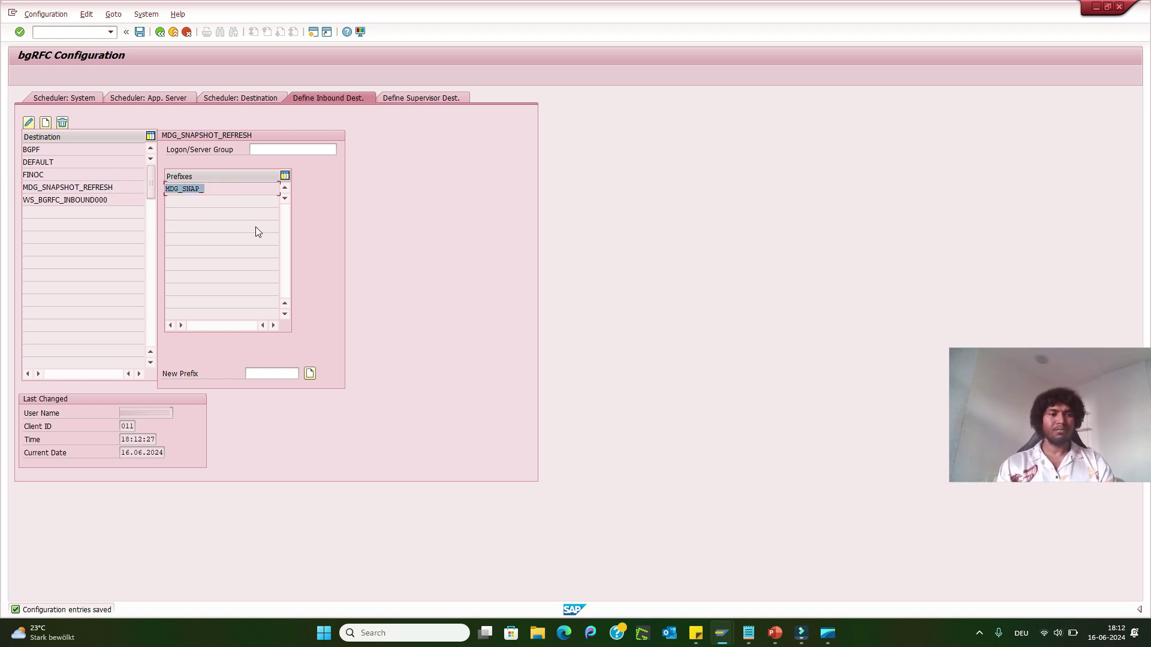
pyautogui.doubleClick(115, 187)
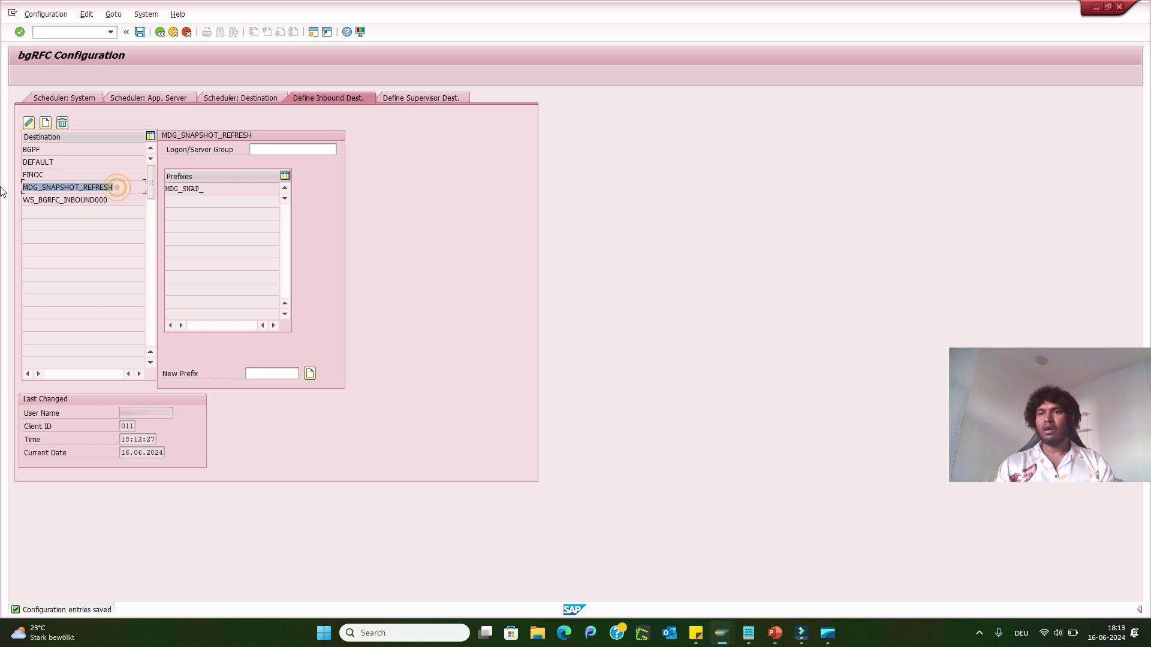
pyautogui.click(140, 32)
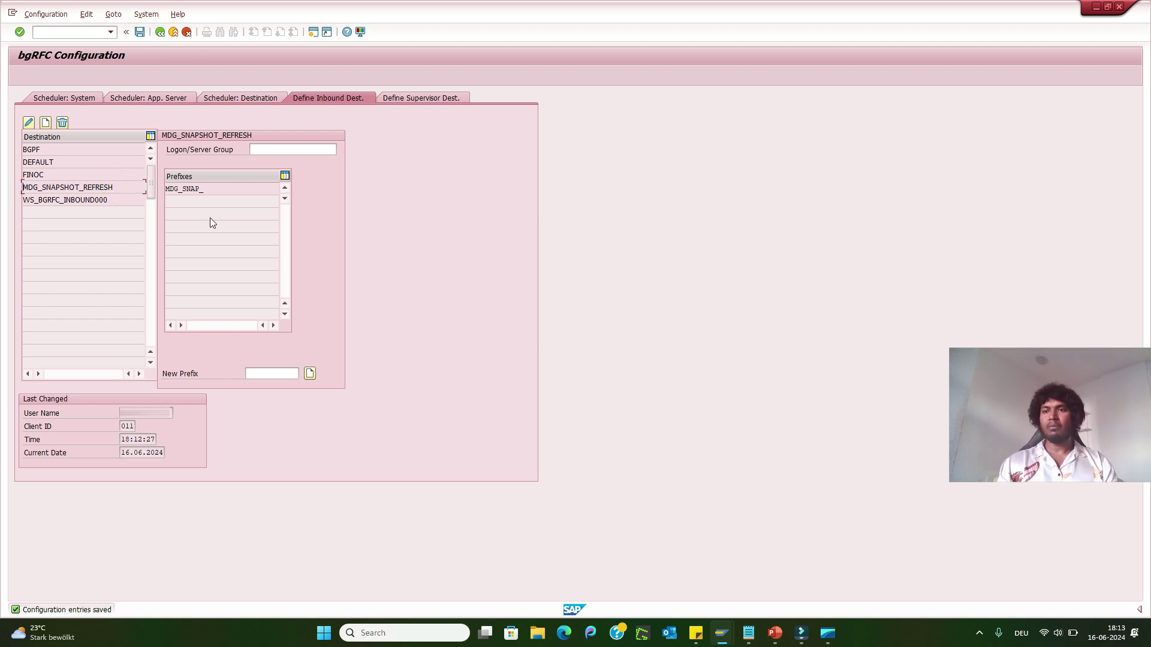
pyautogui.doubleClick(115, 188)
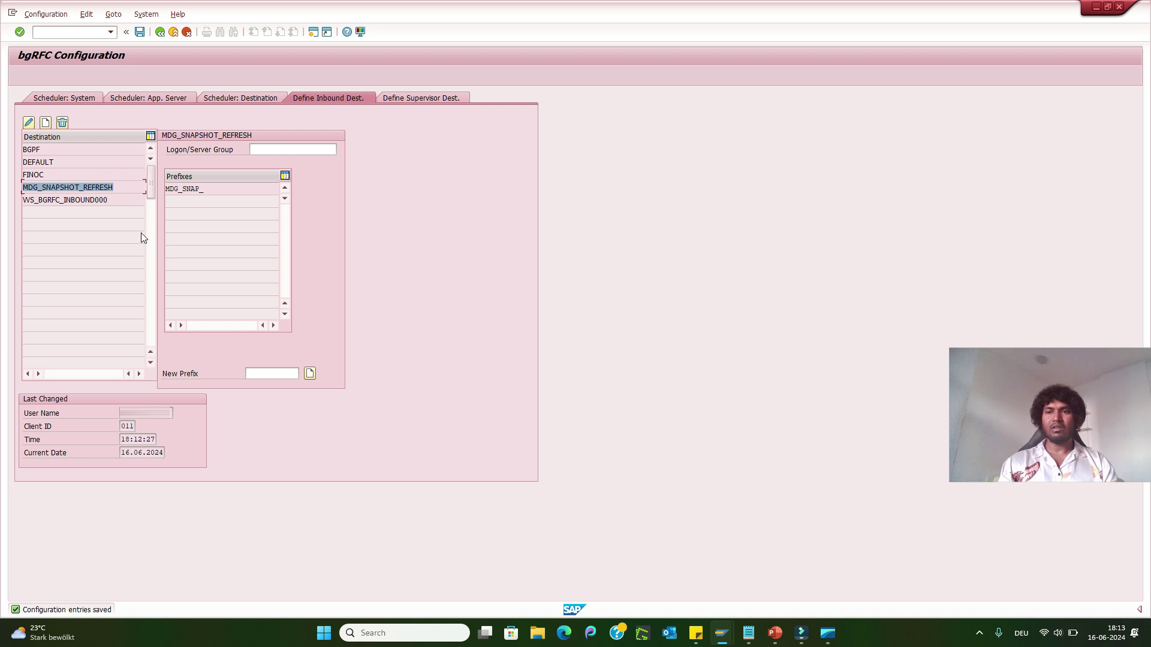
pyautogui.doubleClick(213, 189)
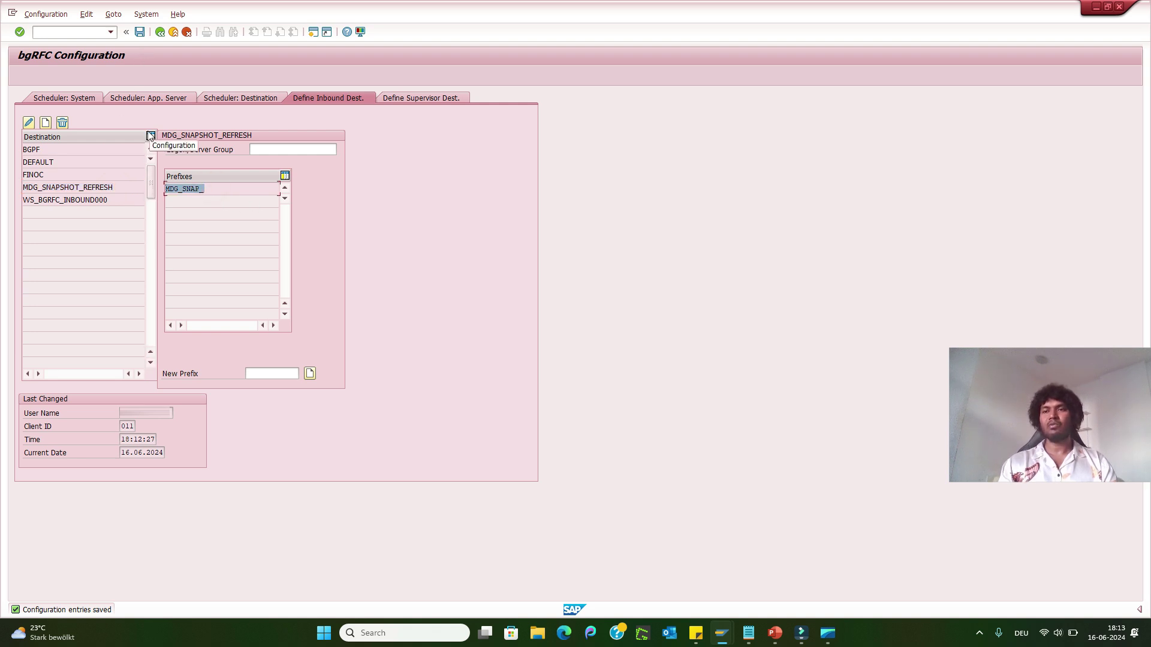
pyautogui.doubleClick(126, 188)
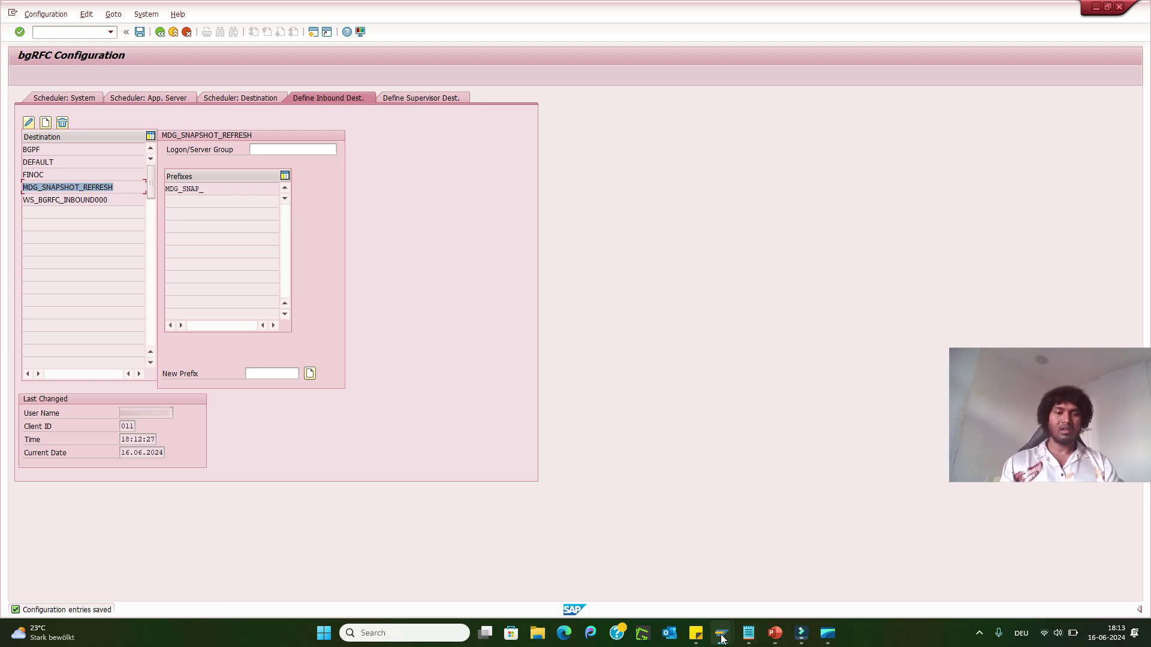
# Return to the browser's Search Materials results listing material 32
pyautogui.moveTo(721, 633)
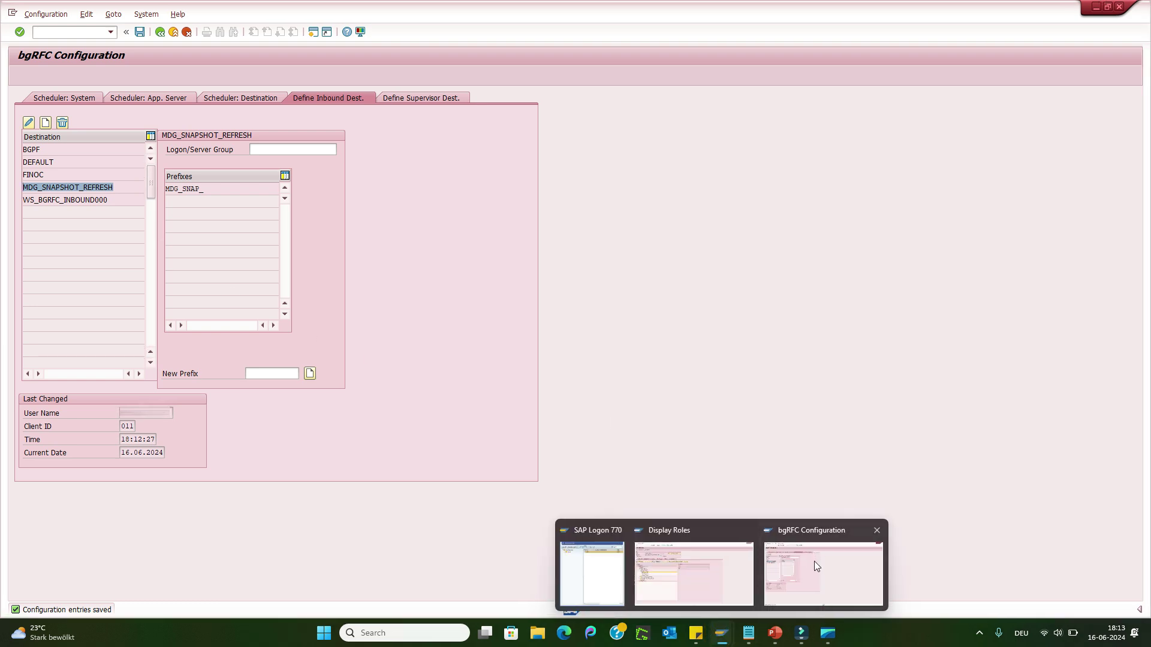
pyautogui.click(825, 567)
pyautogui.click(79, 35)
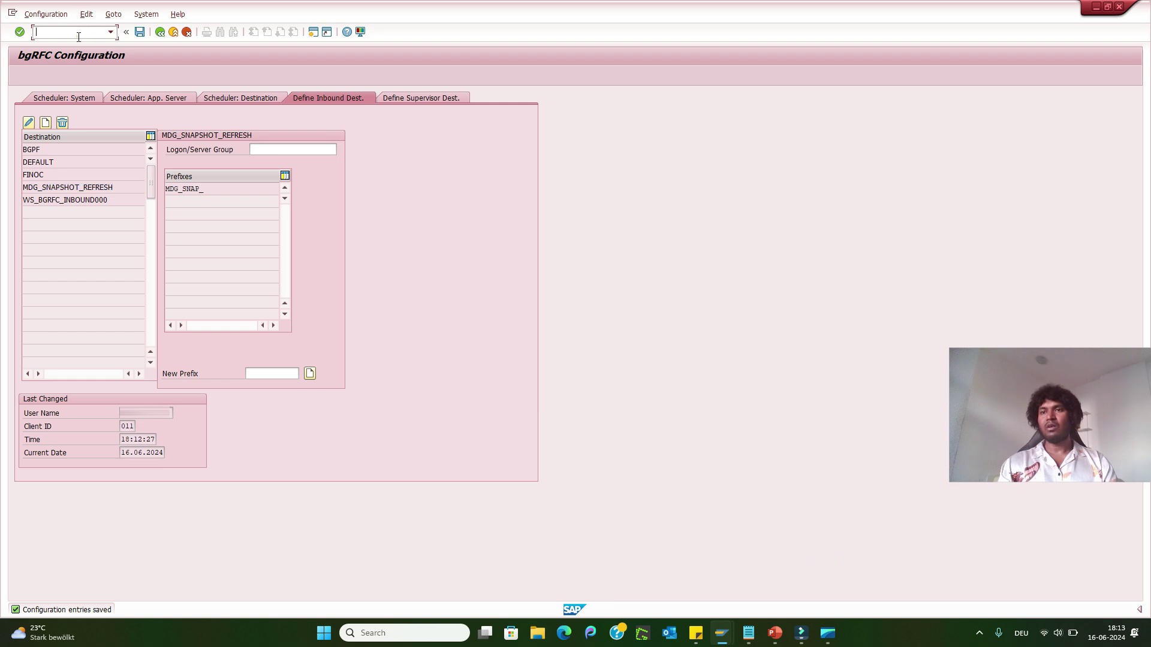
pyautogui.click(78, 36)
pyautogui.click(76, 37)
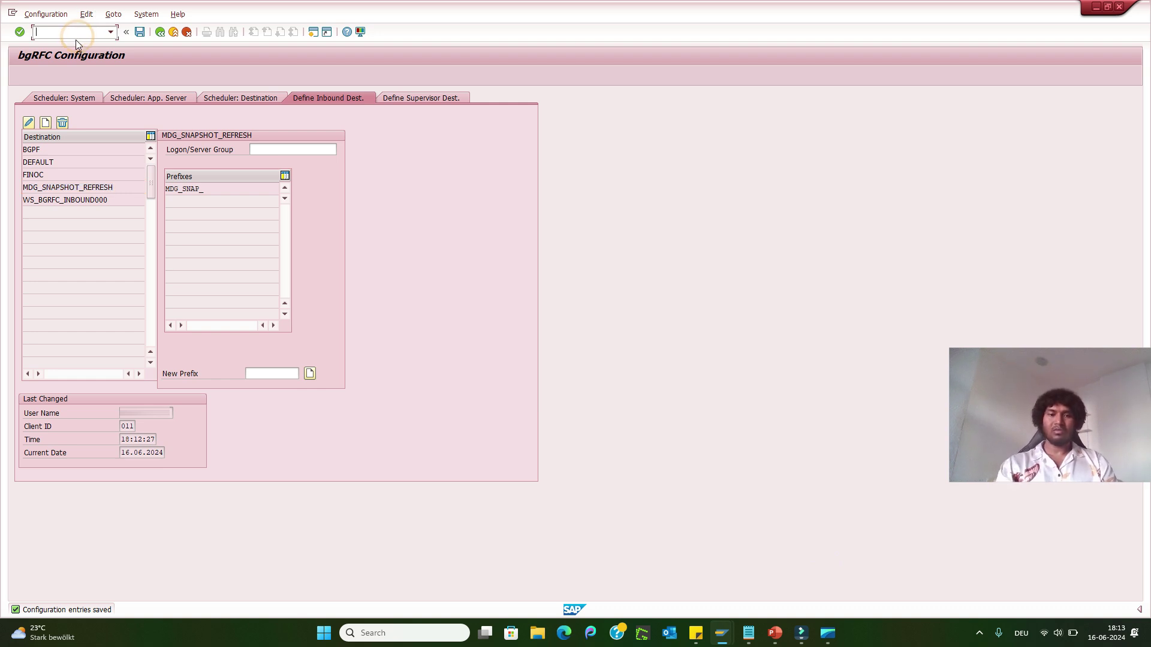
pyautogui.moveTo(826, 633)
pyautogui.click(806, 565)
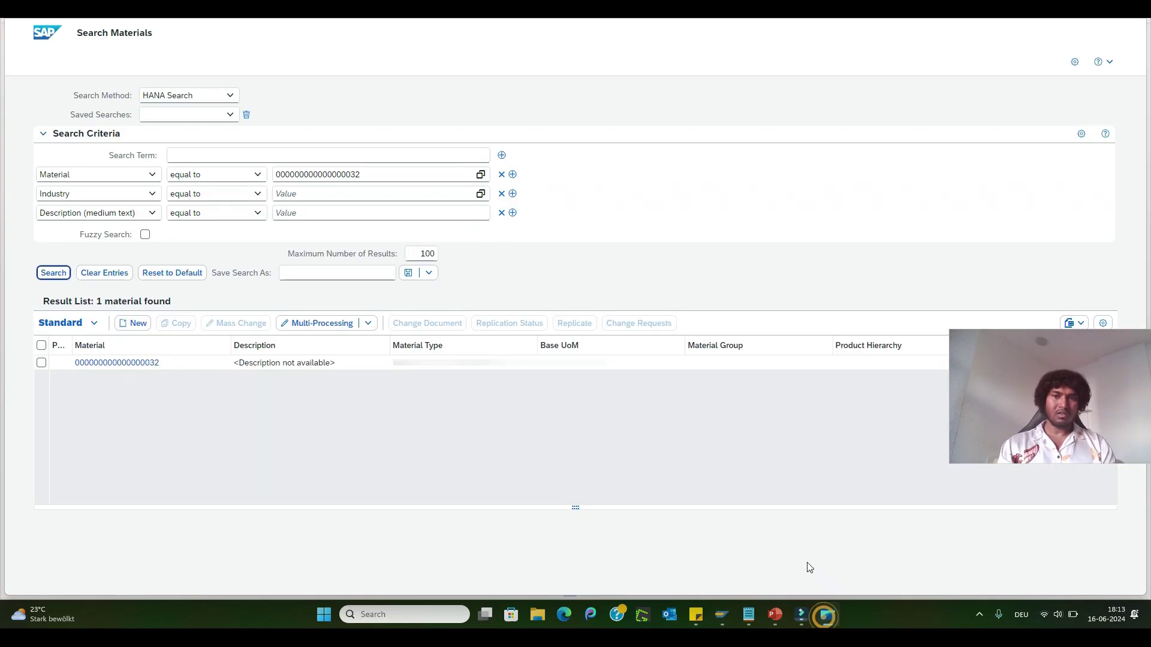
# Edit material 32 under a MAT02 change request, set Division to 02, and save
pyautogui.click(126, 365)
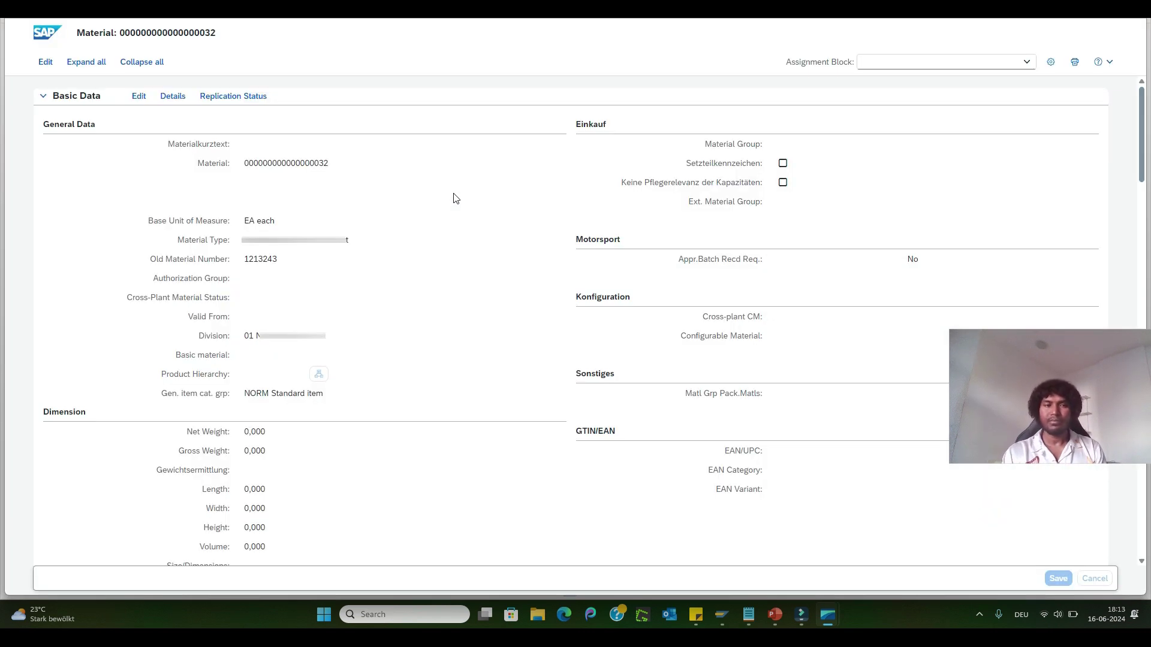
pyautogui.click(45, 62)
pyautogui.click(513, 195)
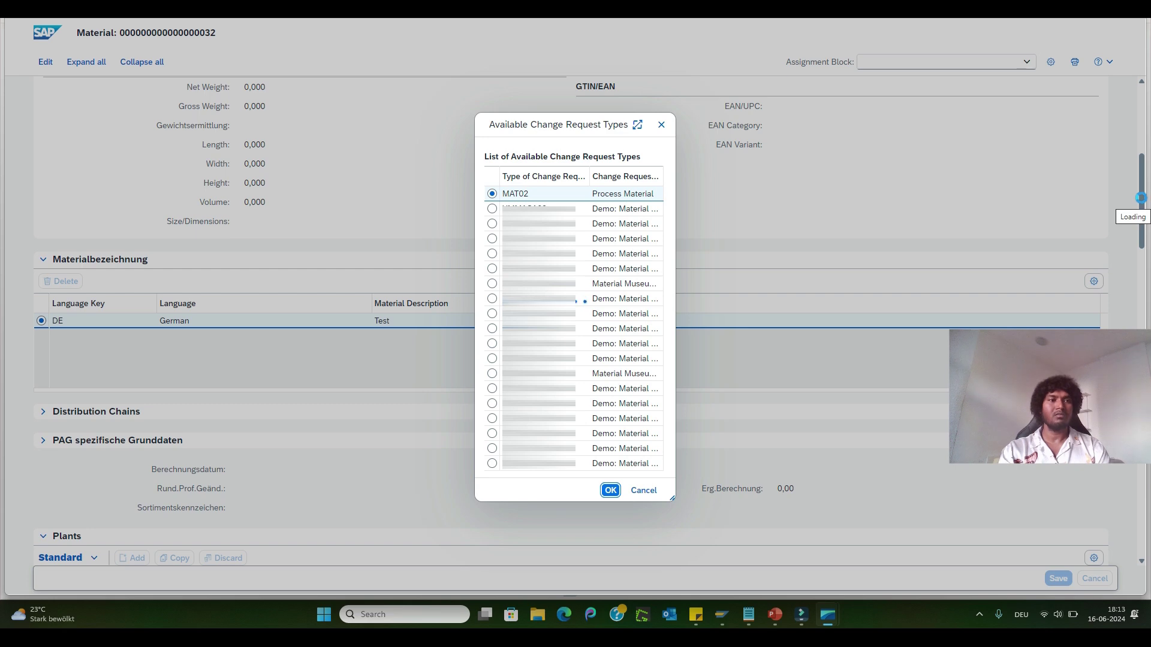
pyautogui.press('Return')
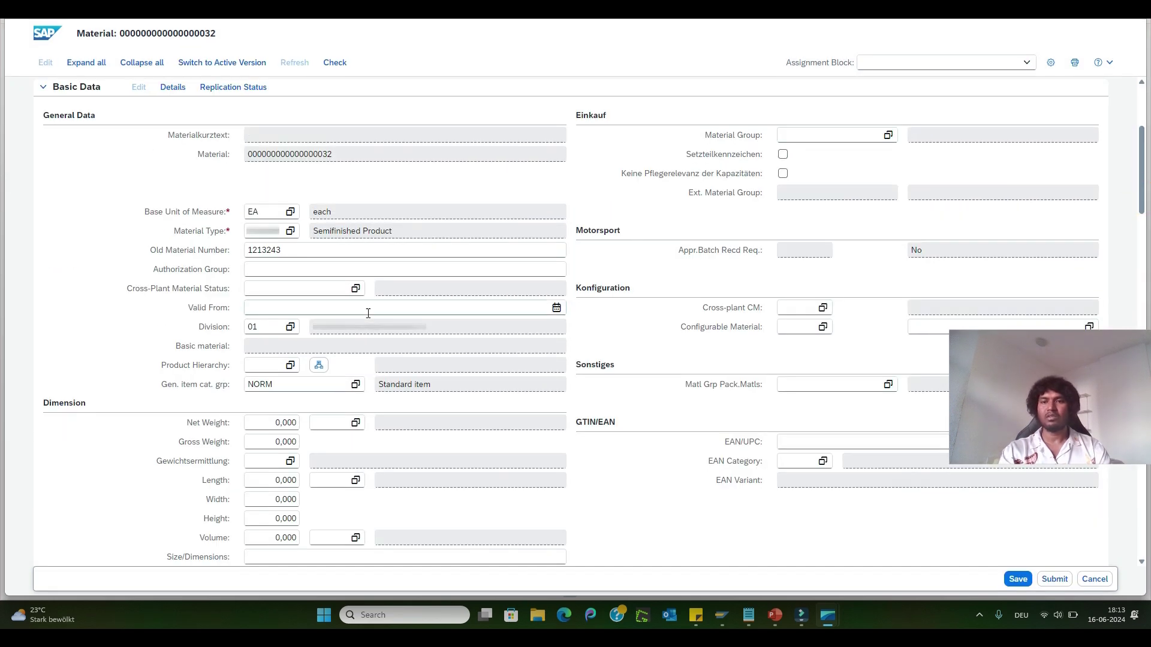
pyautogui.click(290, 326)
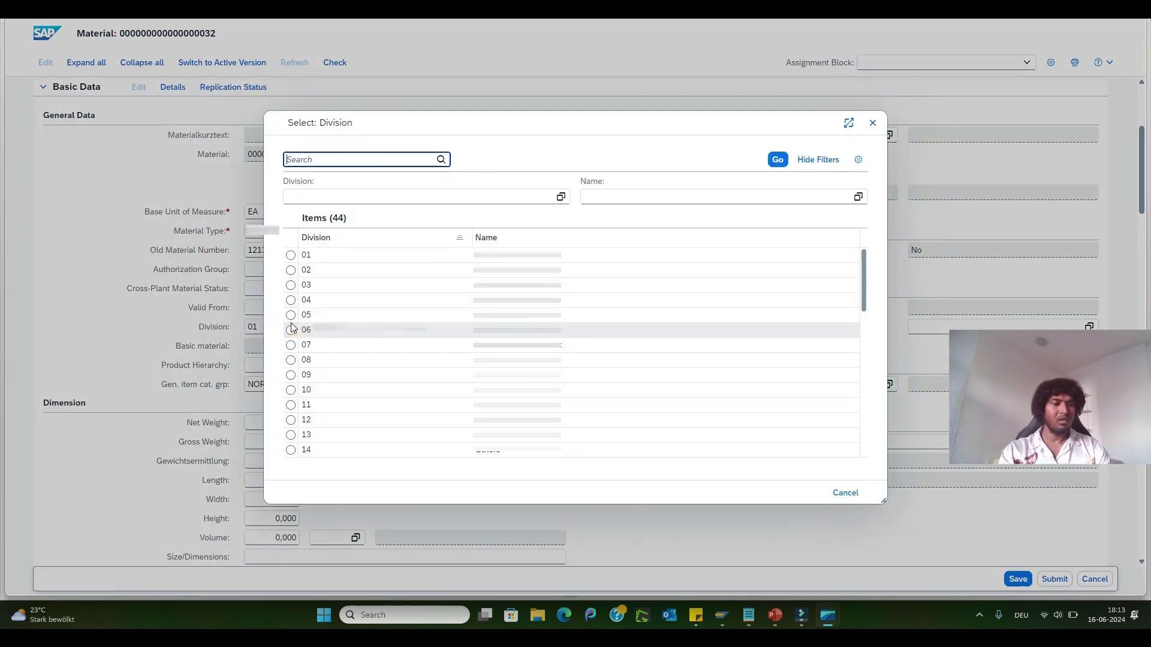
pyautogui.click(305, 269)
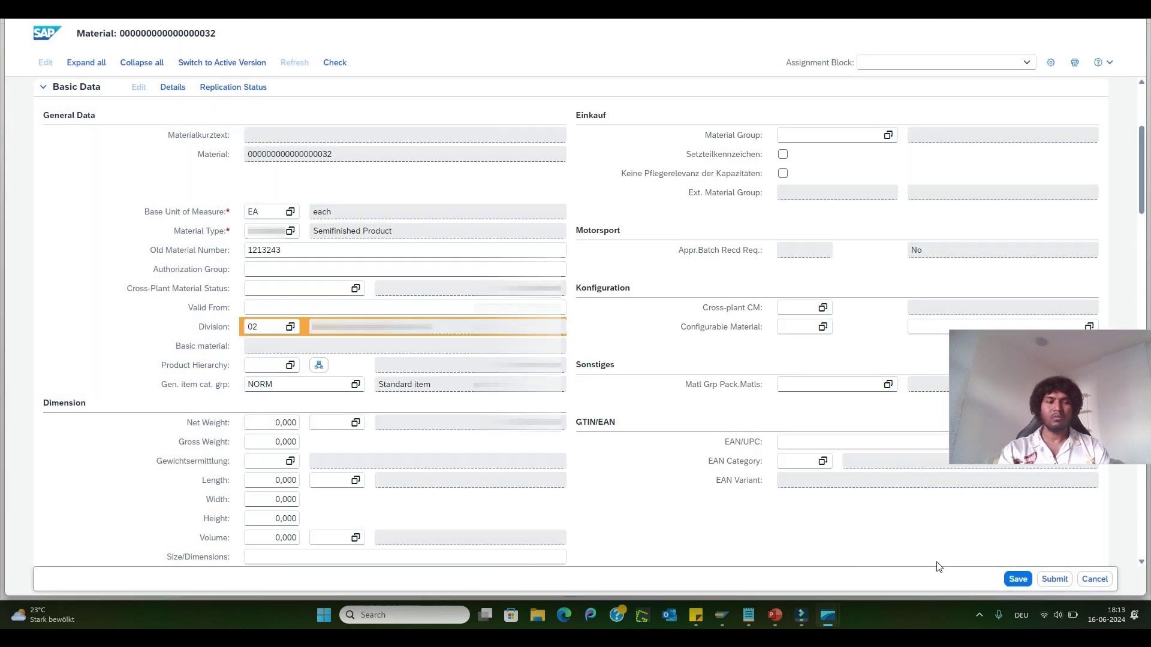
pyautogui.click(1017, 579)
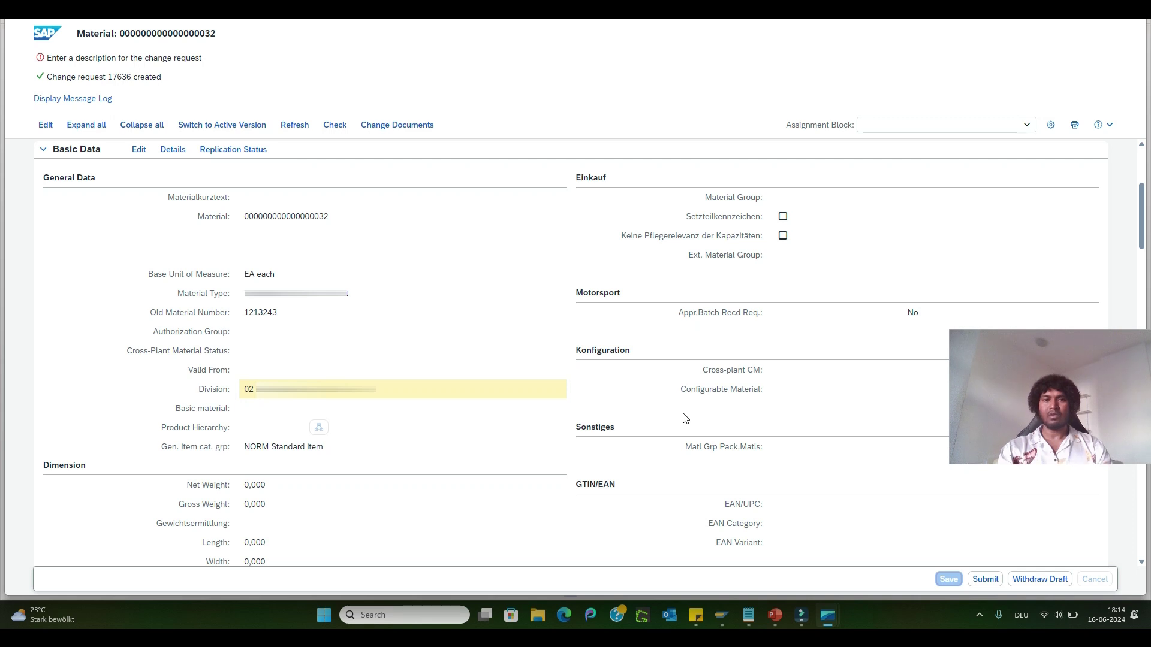
# Open the Basic data 1 view of material 32 in SAP GUI's Change Material transaction
pyautogui.click(721, 615)
pyautogui.click(807, 563)
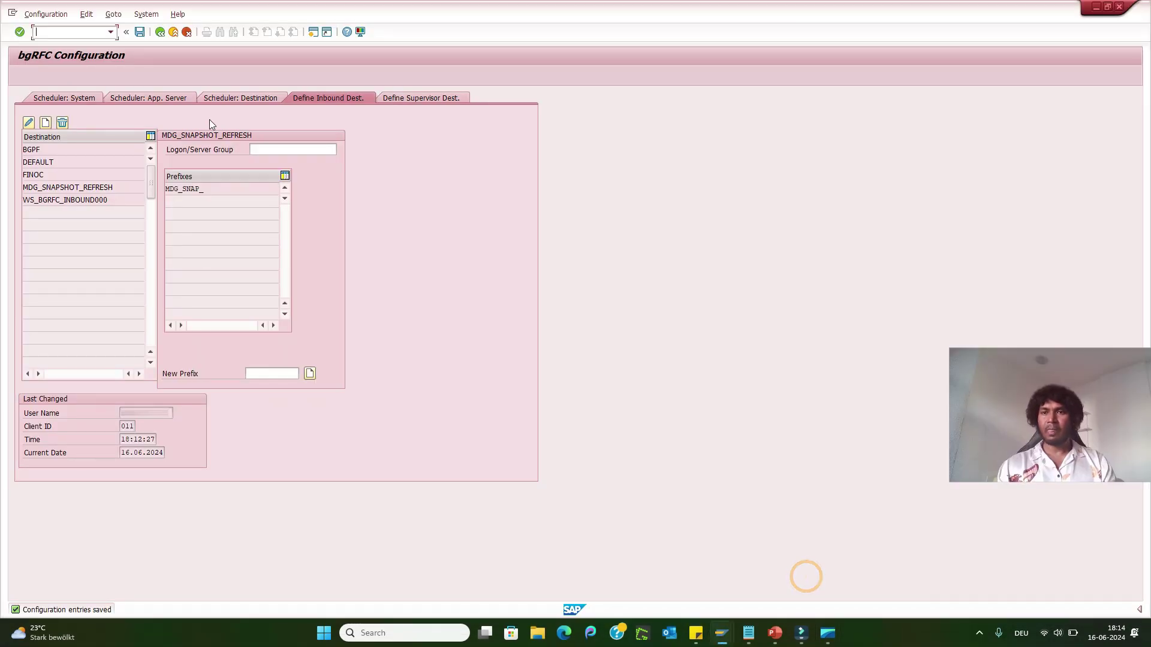
pyautogui.write('/nsm59')
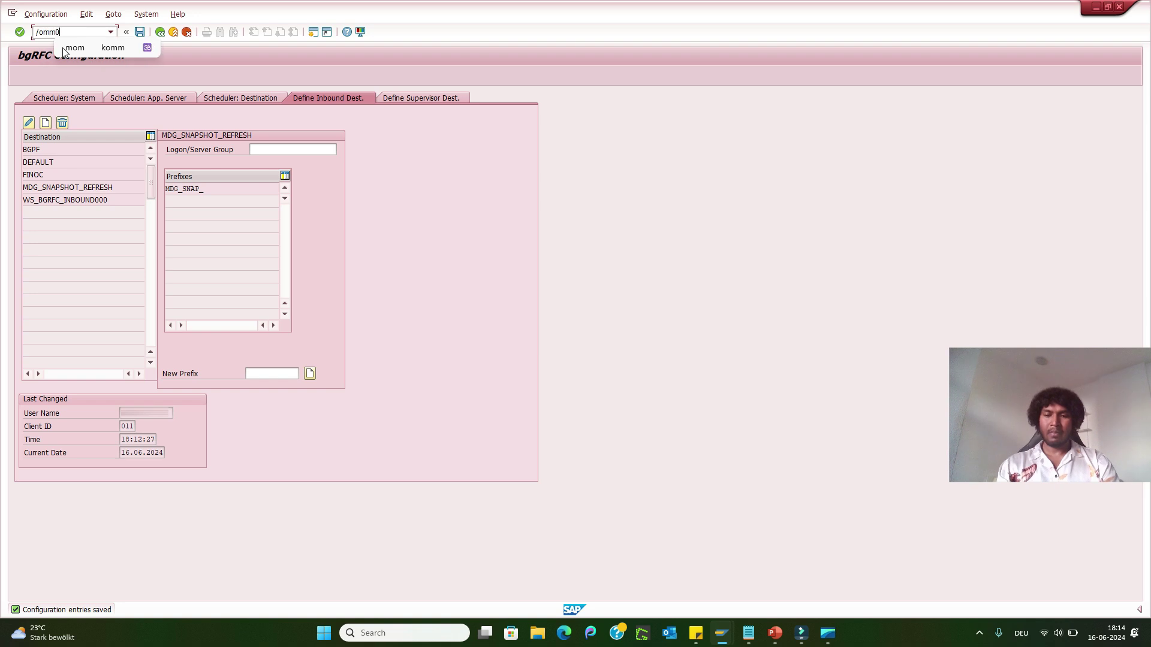
pyautogui.press('Return')
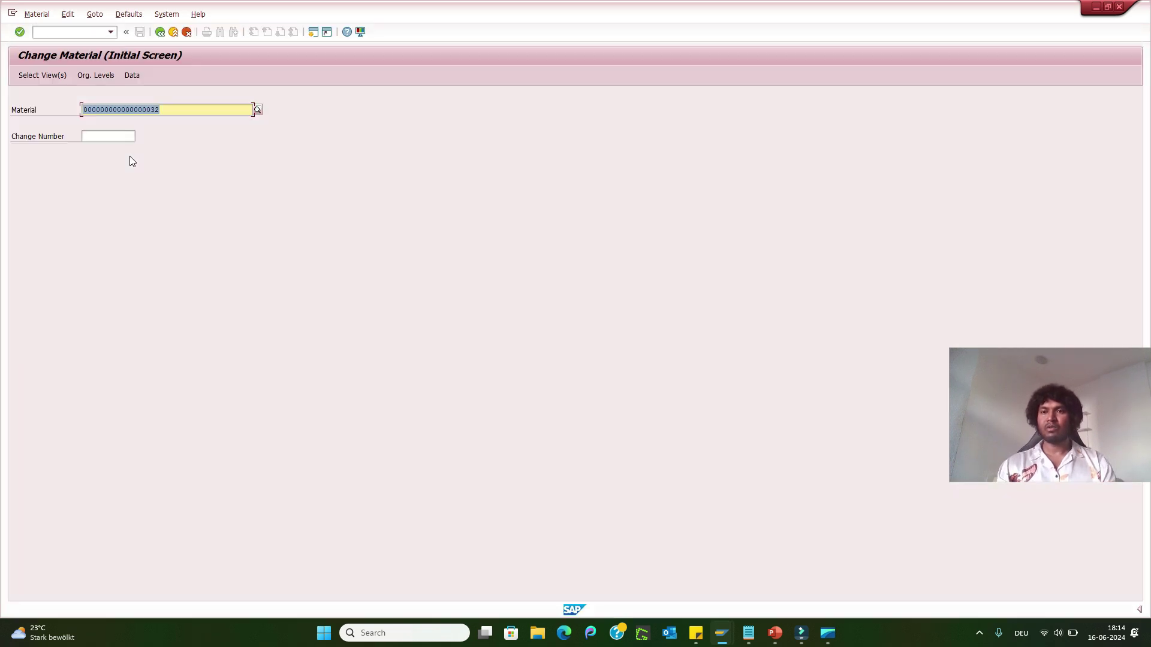
pyautogui.press('Return')
pyautogui.click(182, 154)
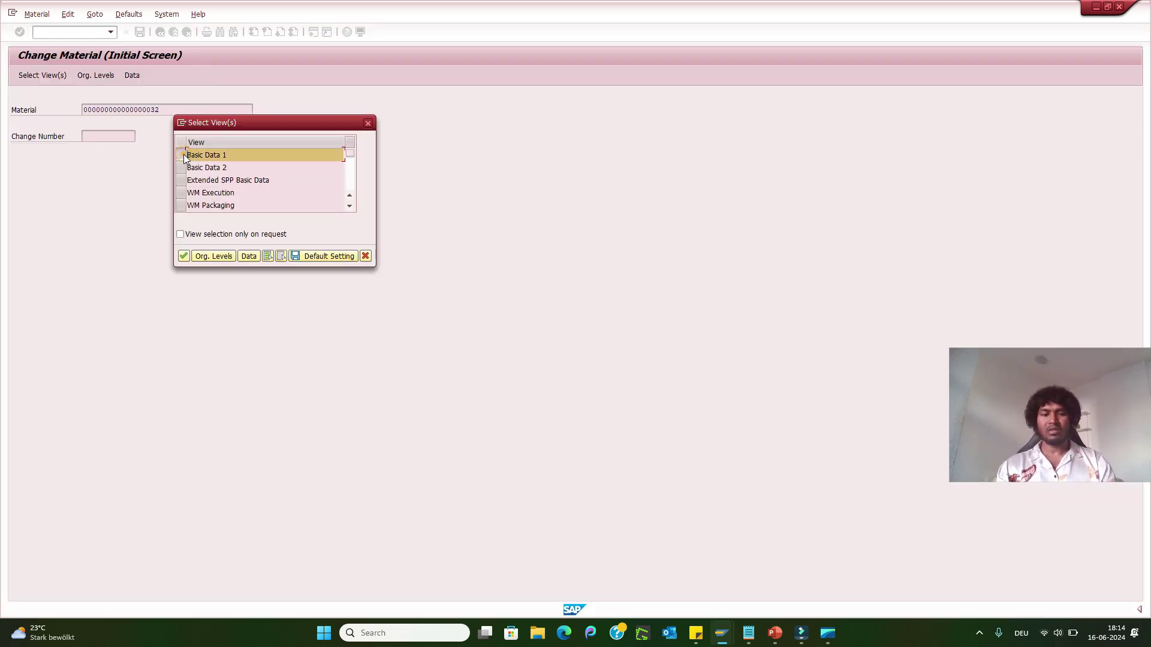
pyautogui.press('Return')
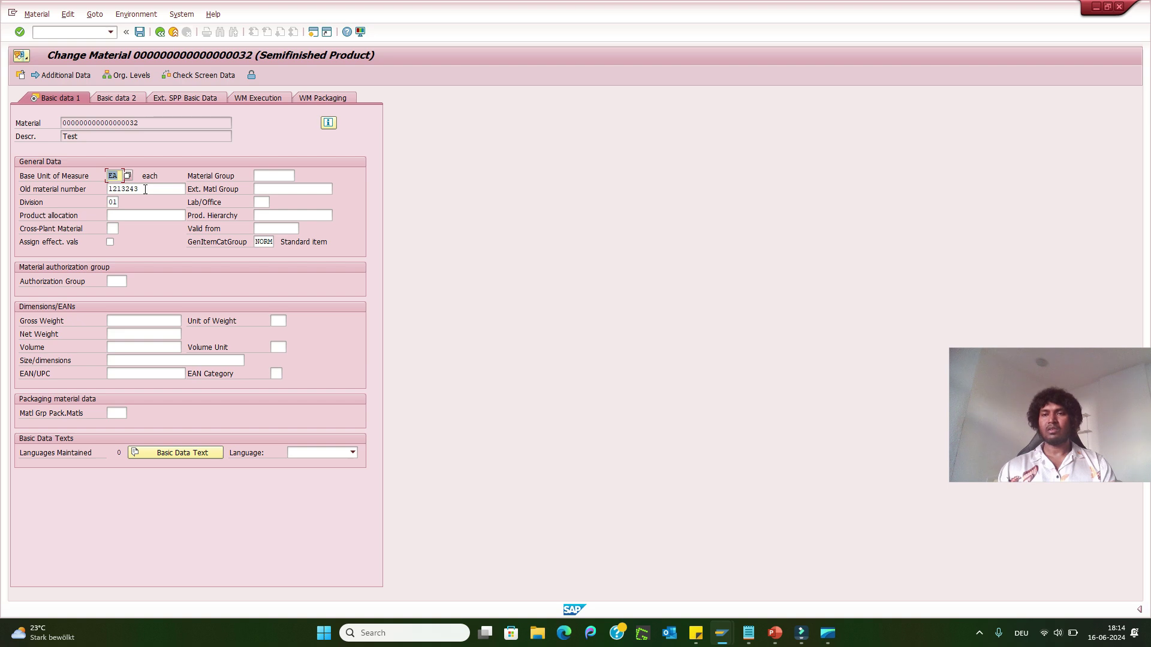
pyautogui.moveTo(828, 633)
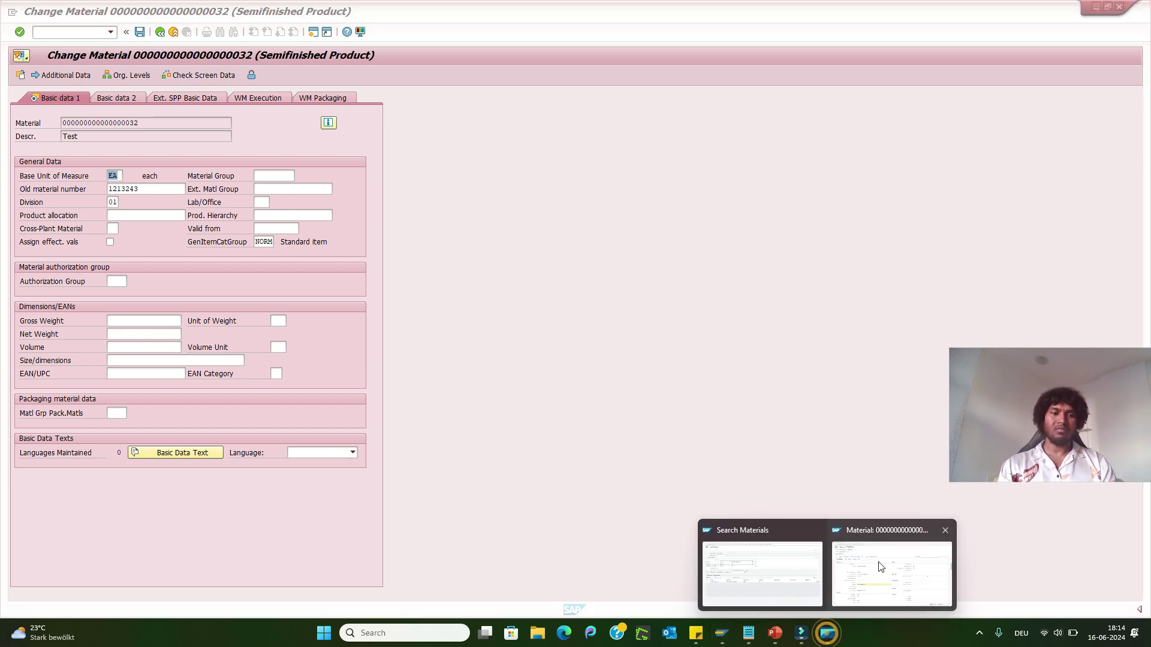
pyautogui.click(879, 560)
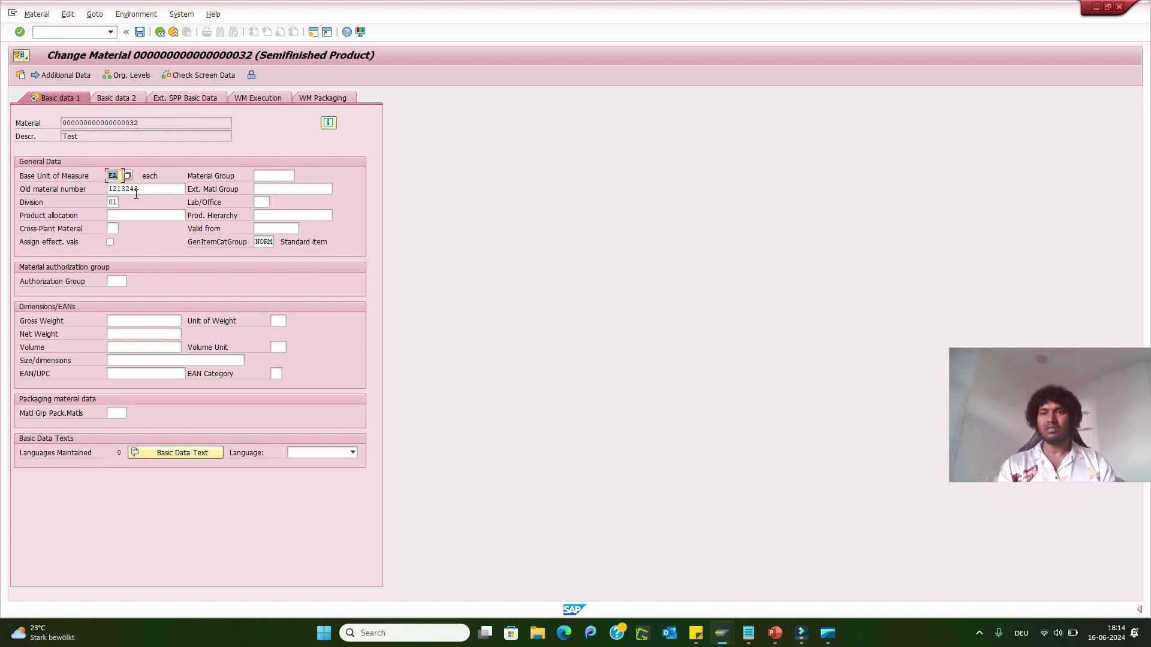
# Enter old material number 999999111, Lab/Office DTM, authorization group DUM and cross-plant status 00
pyautogui.doubleClick(158, 190)
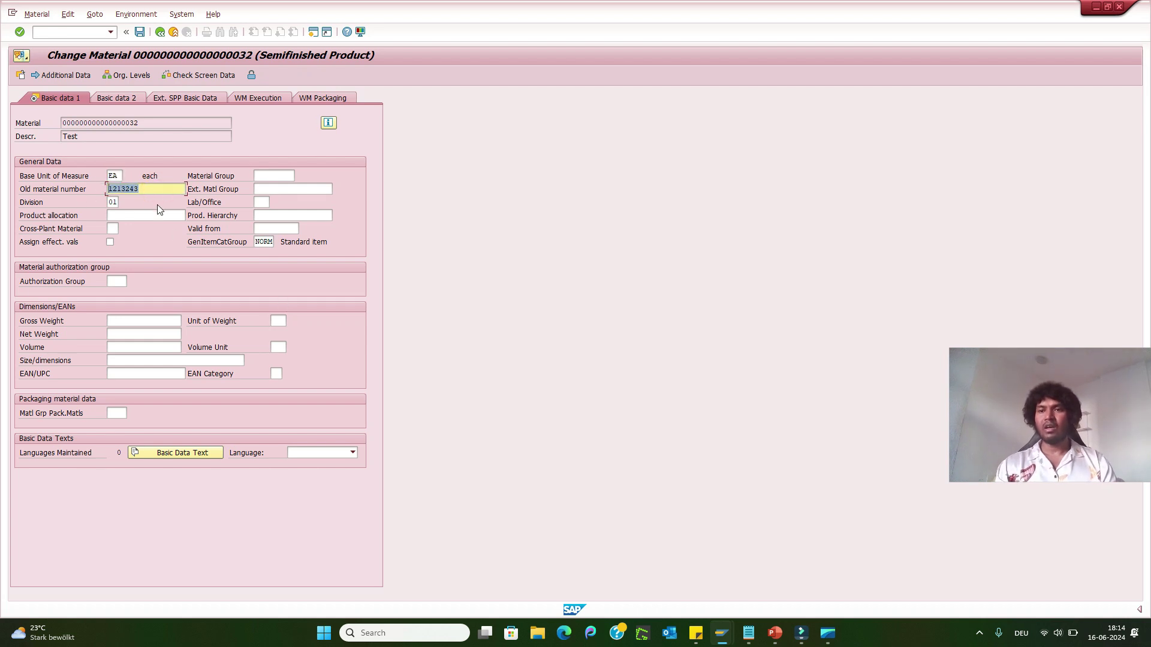
pyautogui.press('BackSpace')
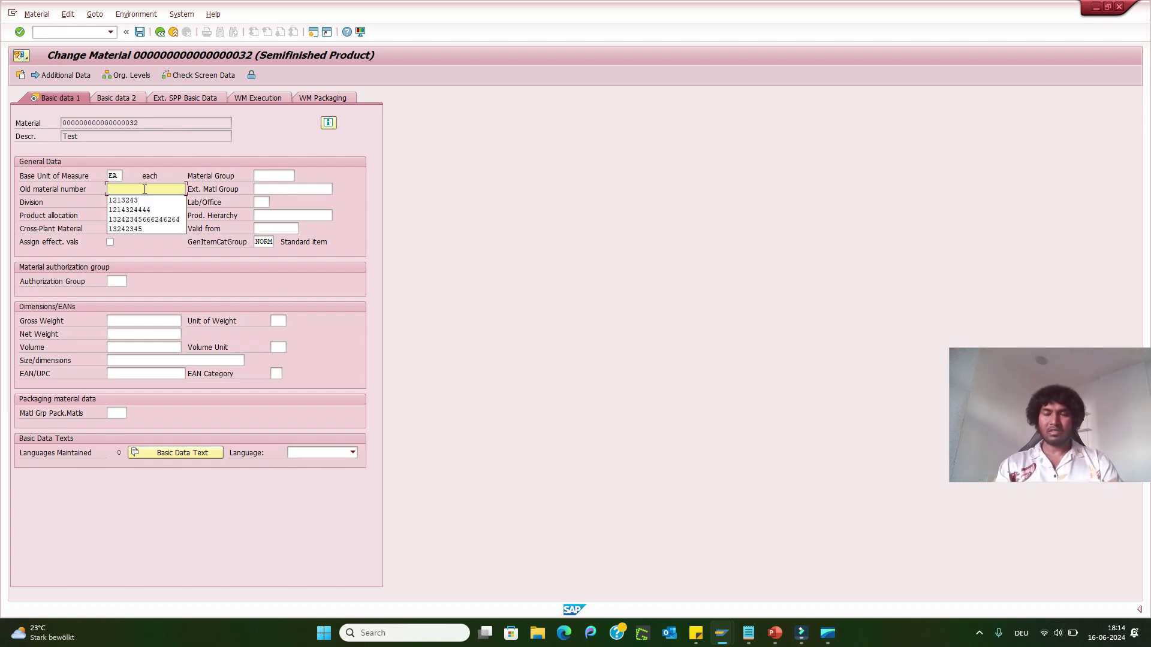
pyautogui.write('9999991')
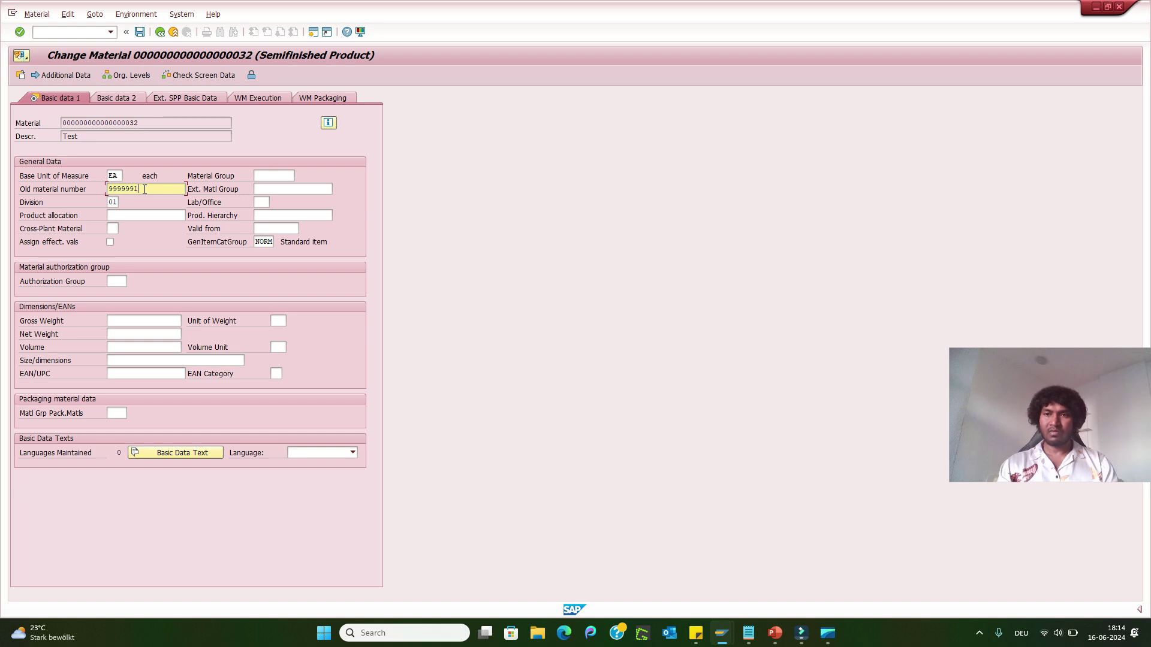
pyautogui.write('11')
pyautogui.click(268, 202)
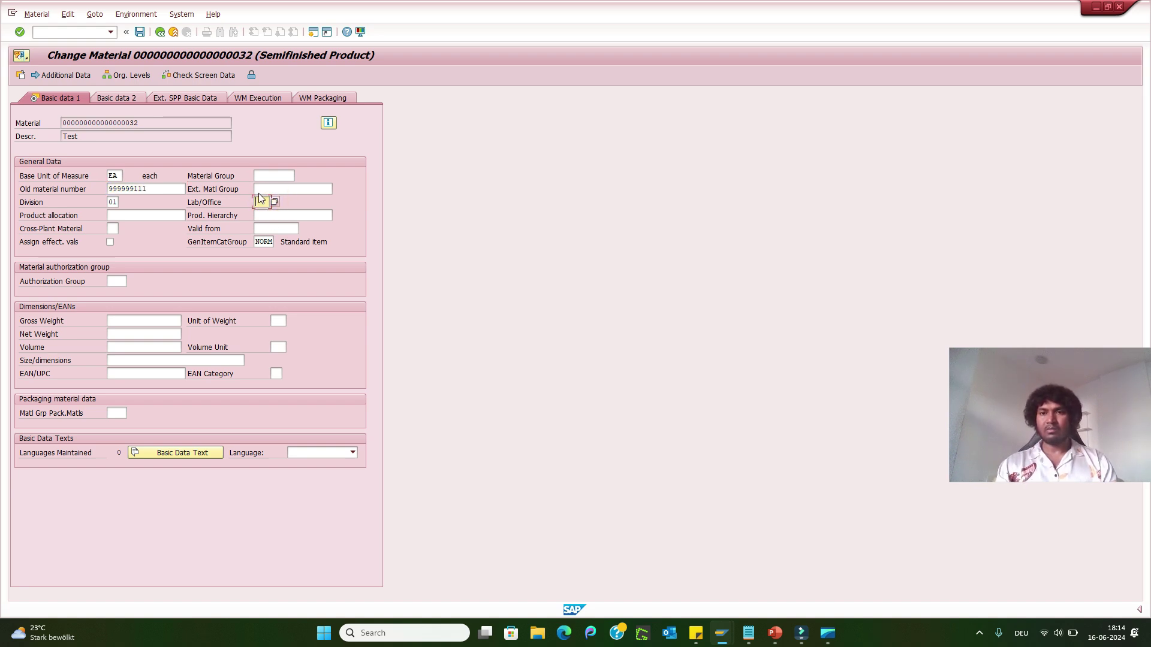
pyautogui.click(261, 204)
pyautogui.write('DTM')
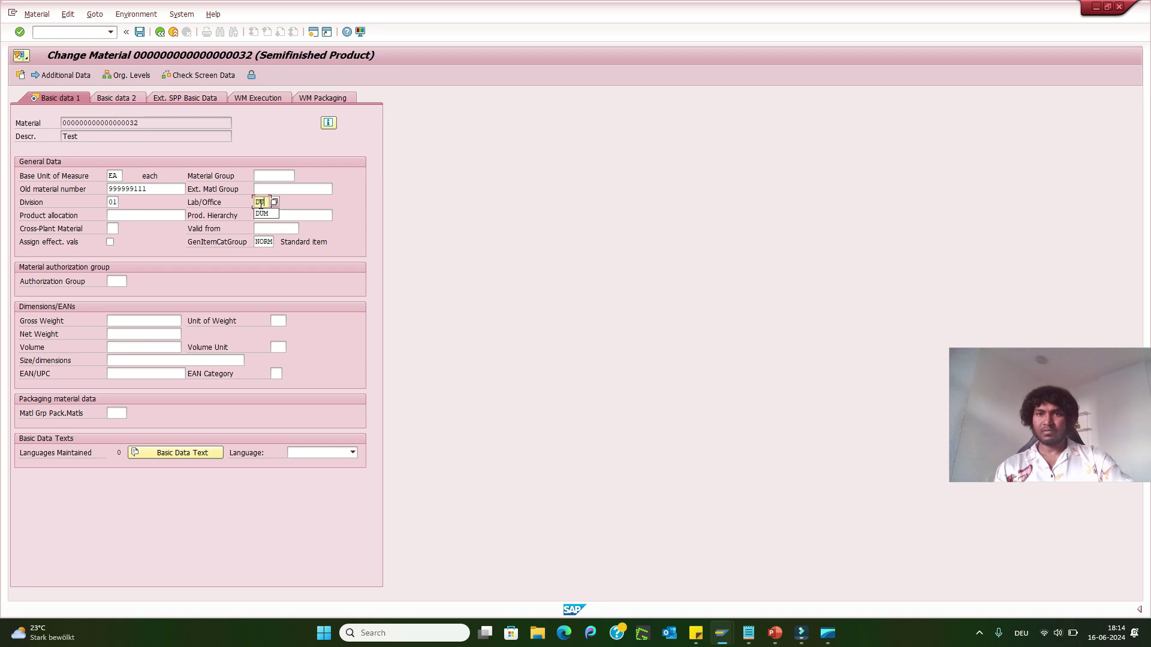
pyautogui.click(115, 284)
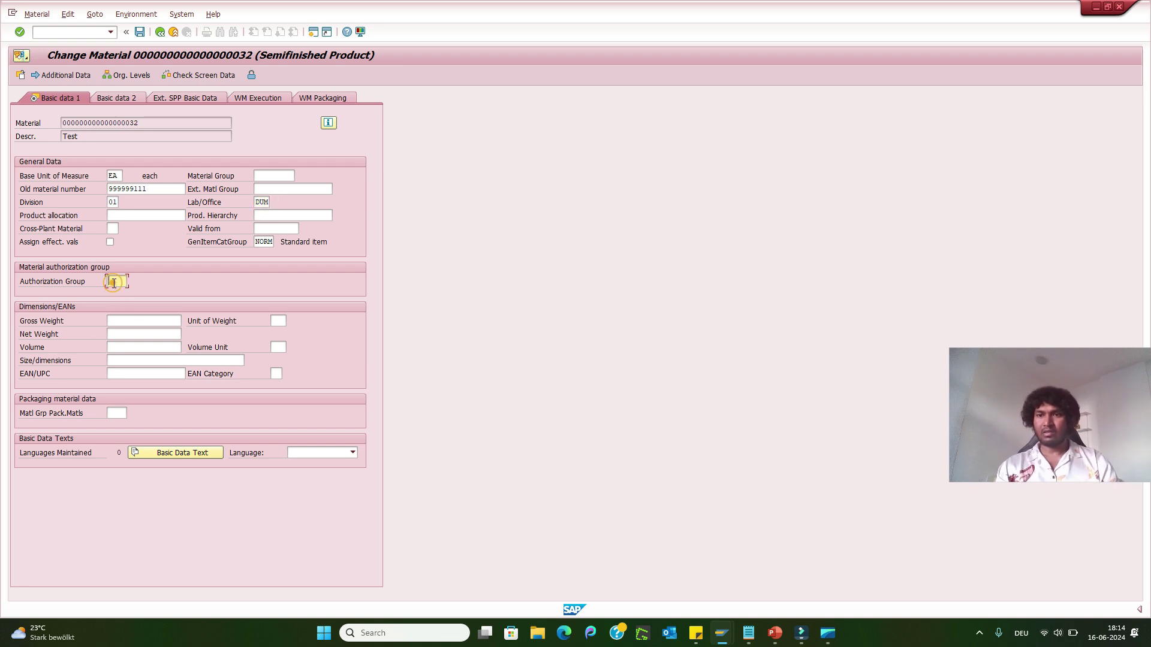
pyautogui.write('DUM')
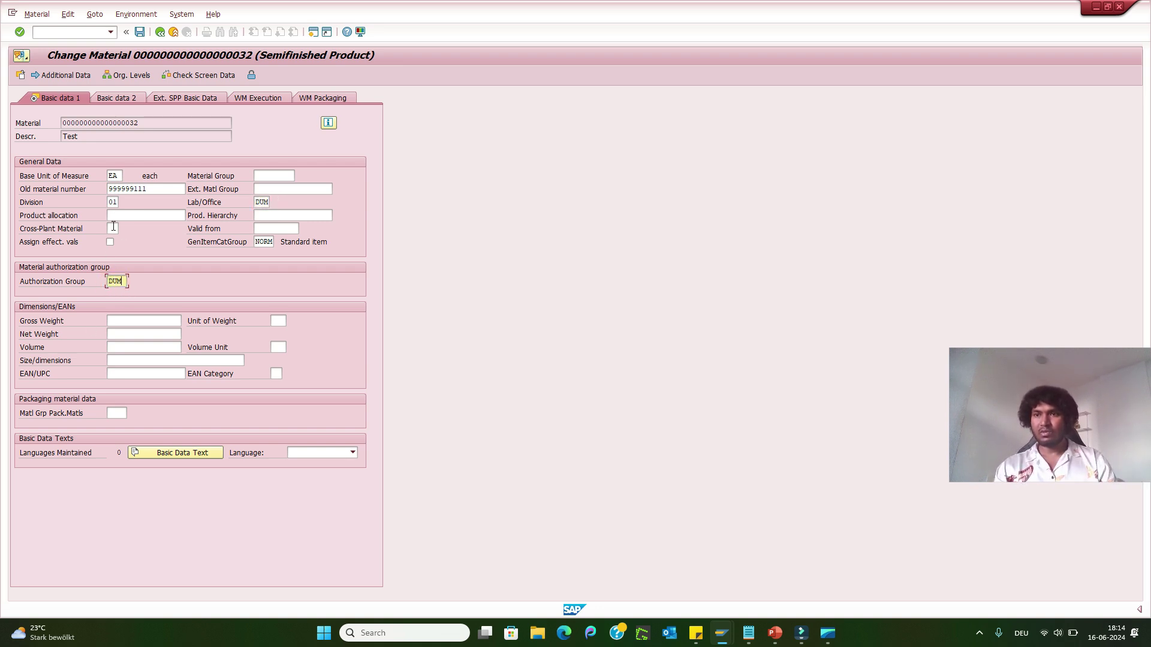
pyautogui.click(113, 227)
pyautogui.click(124, 229)
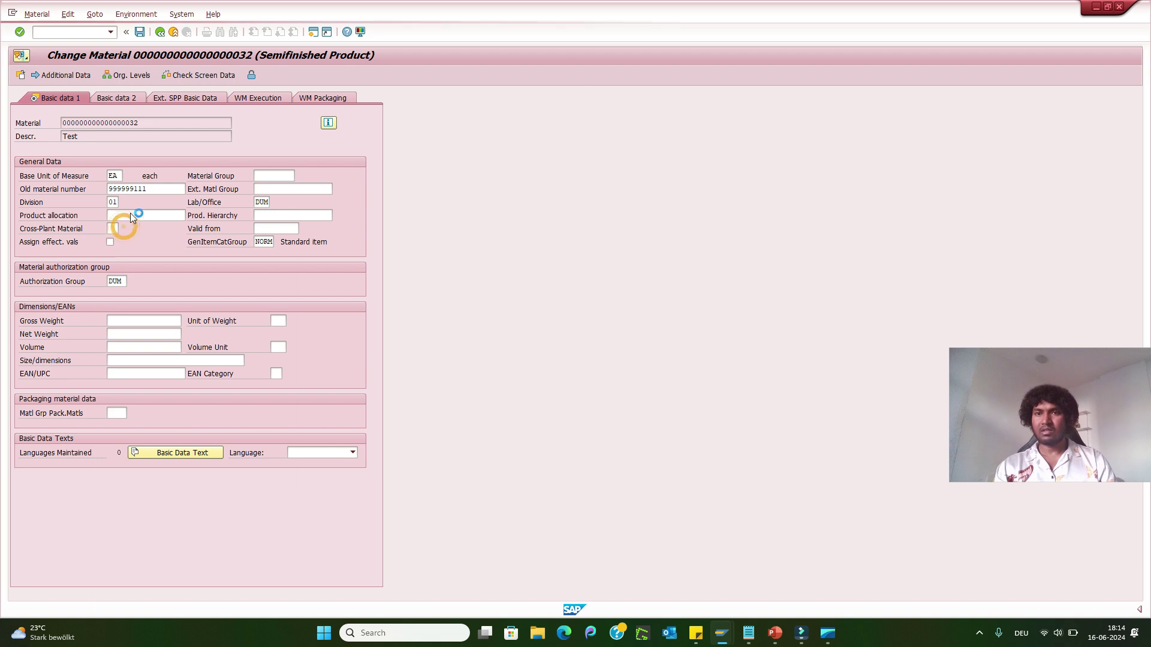
pyautogui.doubleClick(118, 273)
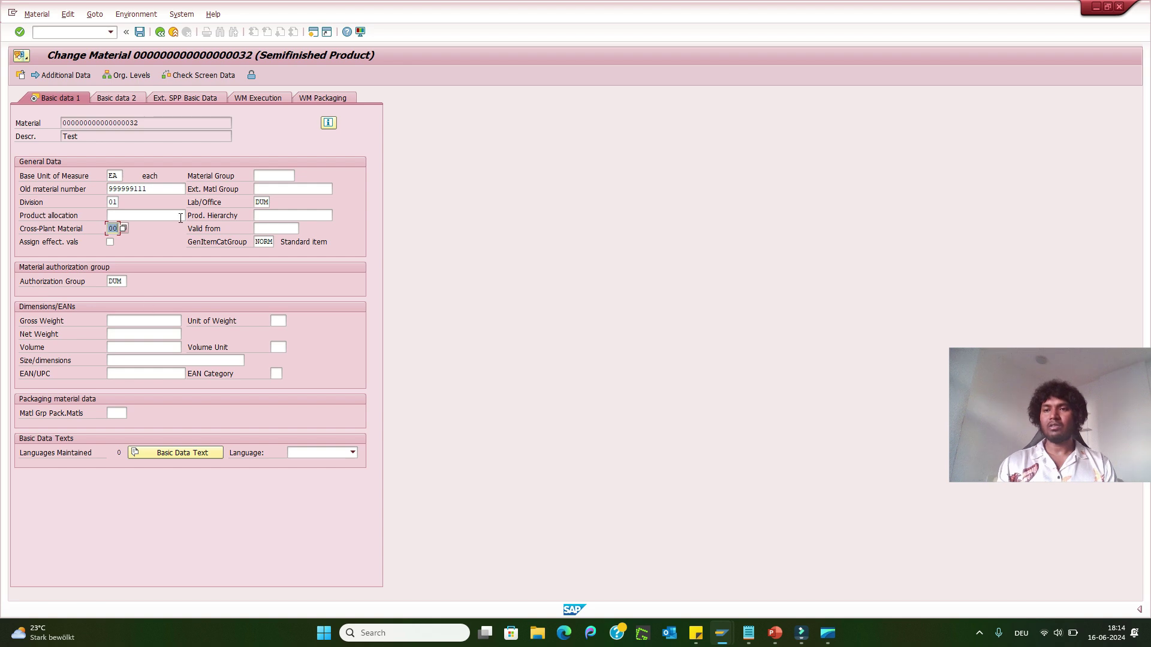
# Set Division to 3 and save material 32
pyautogui.click(116, 205)
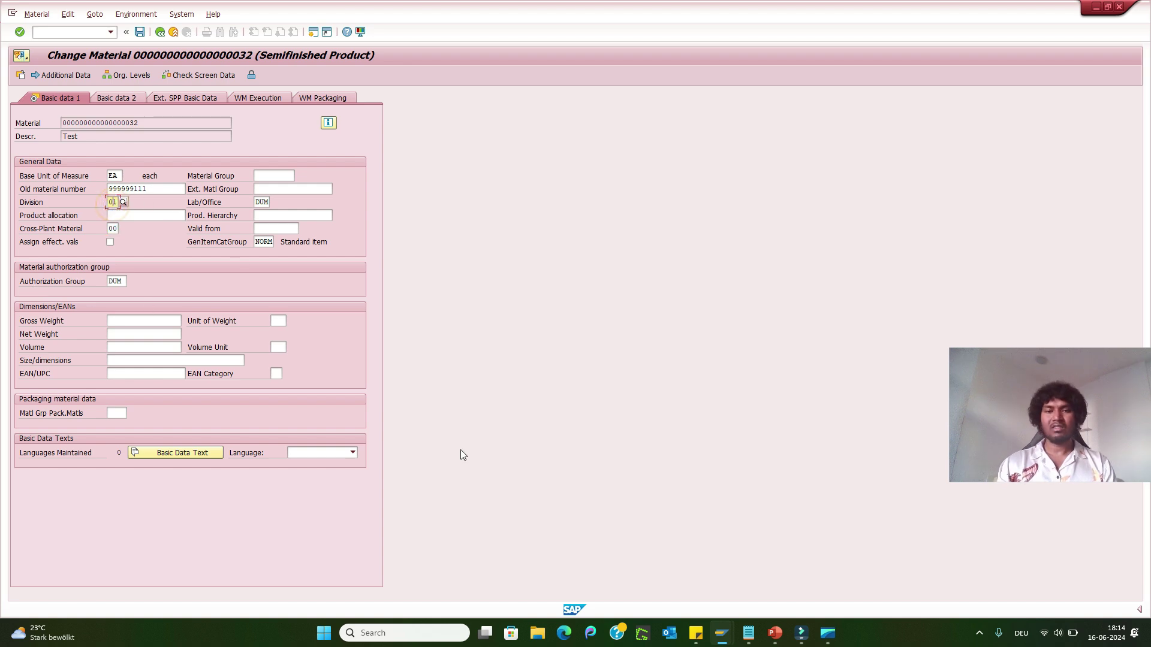
pyautogui.moveTo(827, 633)
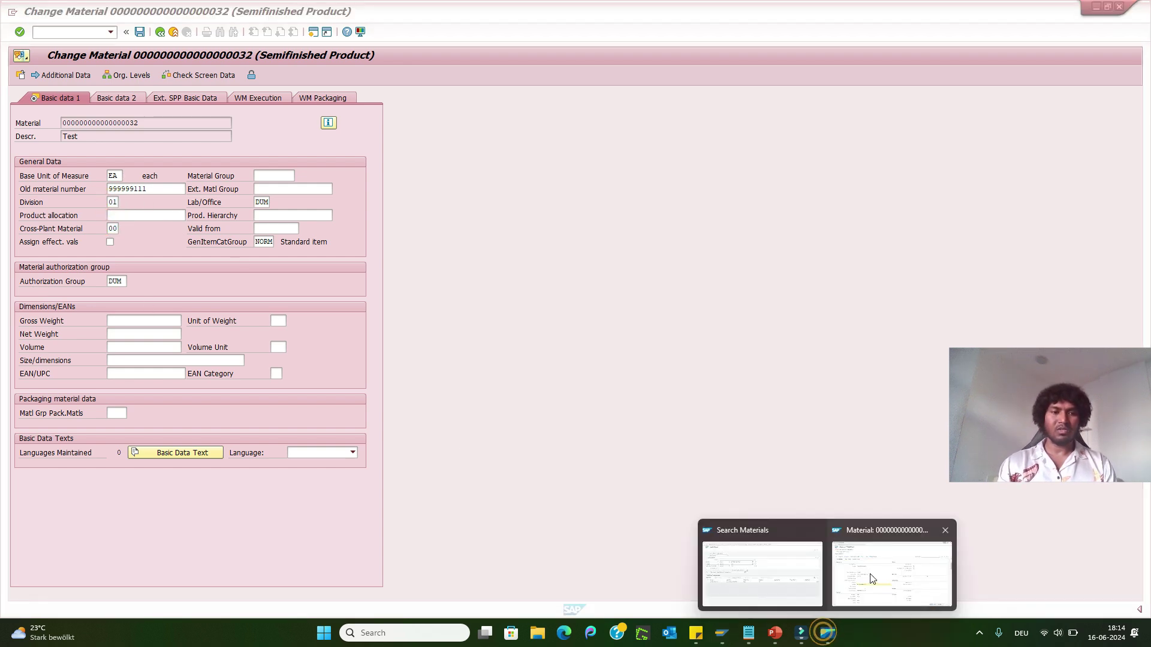
pyautogui.click(872, 575)
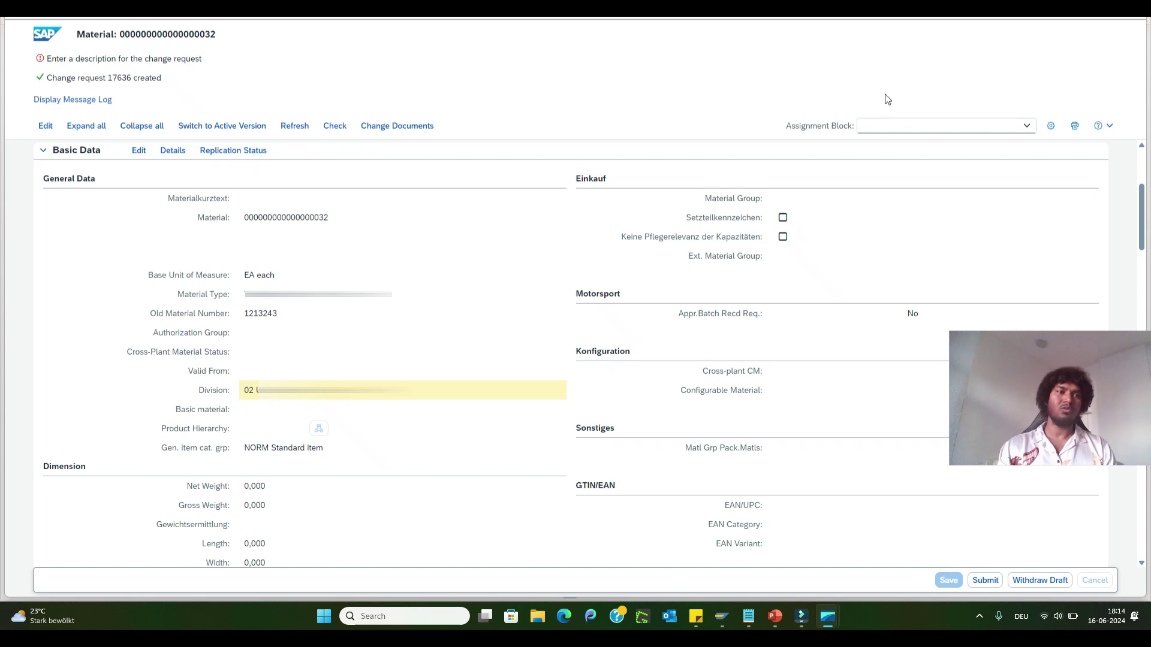
pyautogui.click(1070, 2)
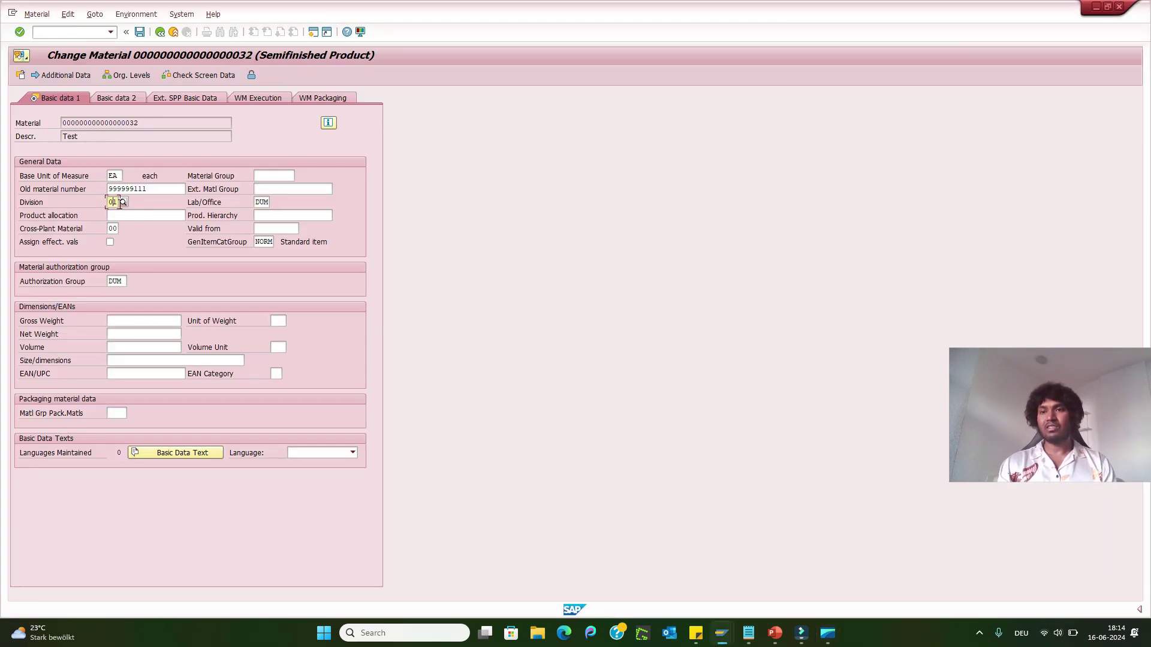
pyautogui.write('3')
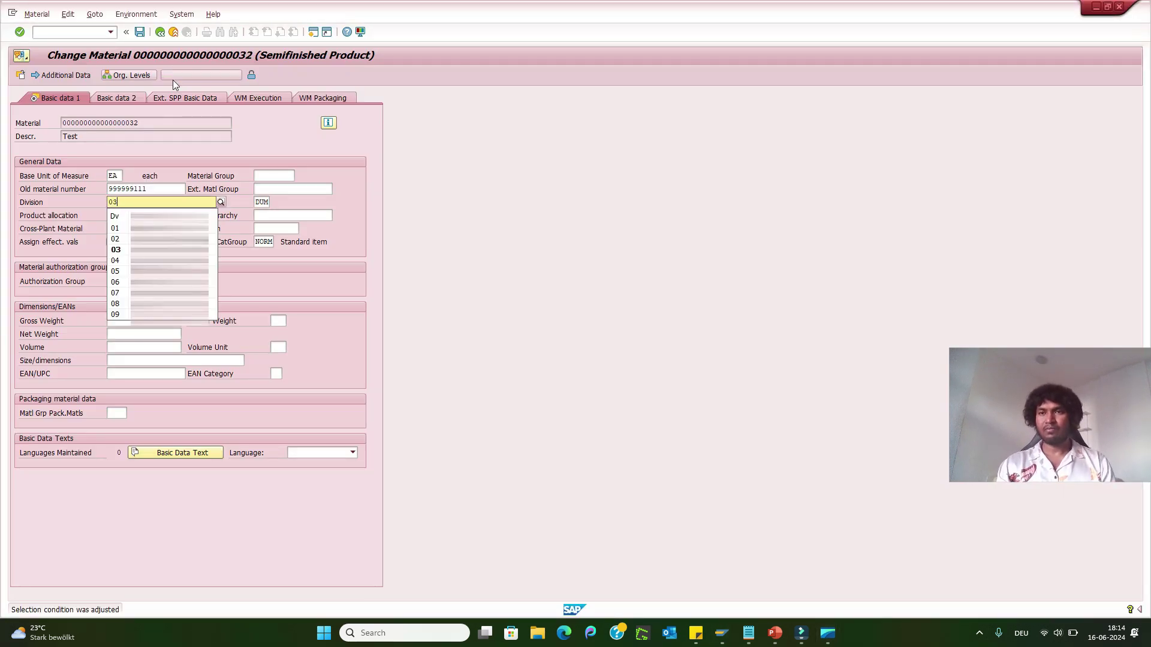
pyautogui.click(141, 32)
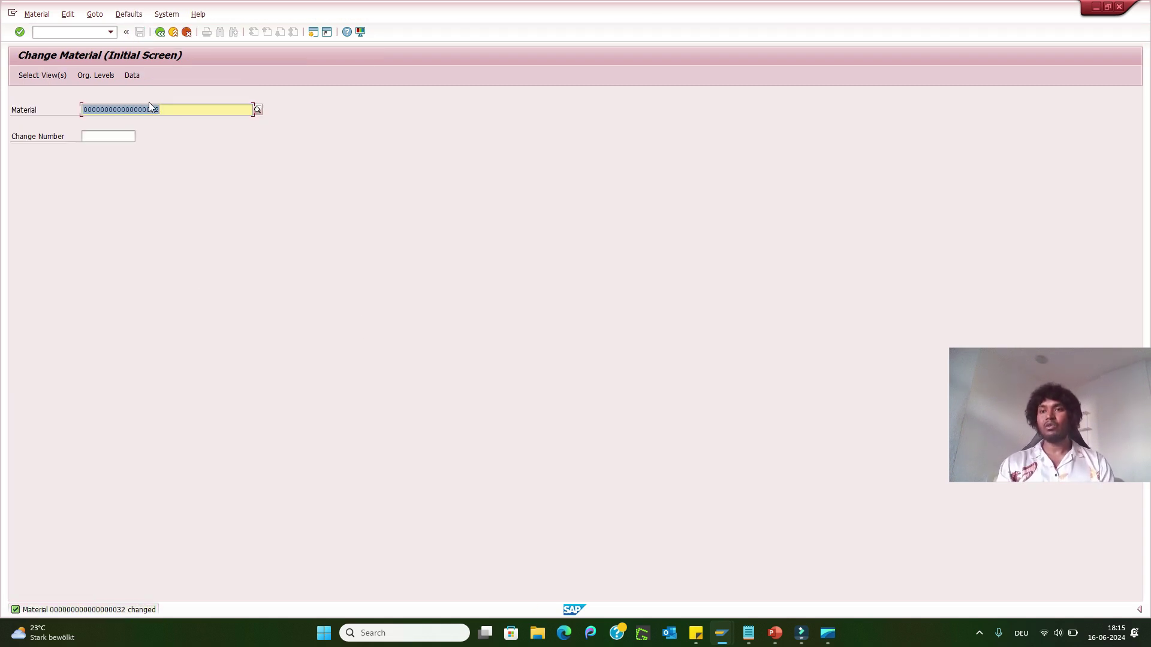
# Display function module MDG_BS_MAT_SNAPSHOT_UPD in the Function Builder
pyautogui.click(52, 34)
pyautogui.write('/os')
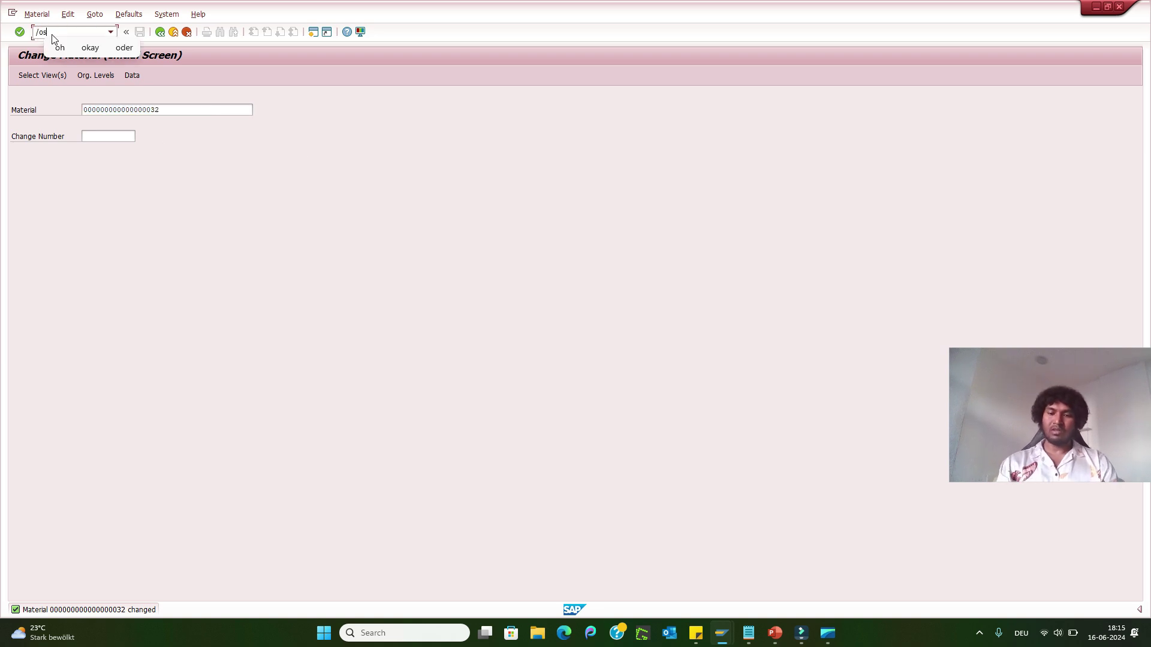
pyautogui.write('e1')
pyautogui.press('Return')
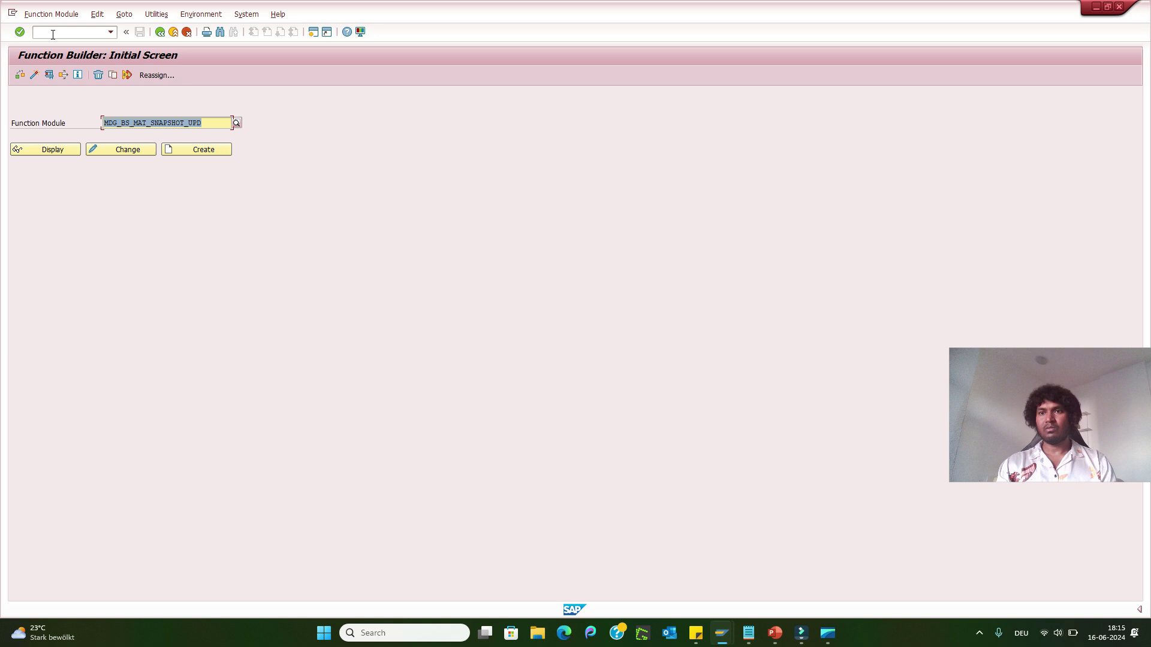
pyautogui.click(58, 152)
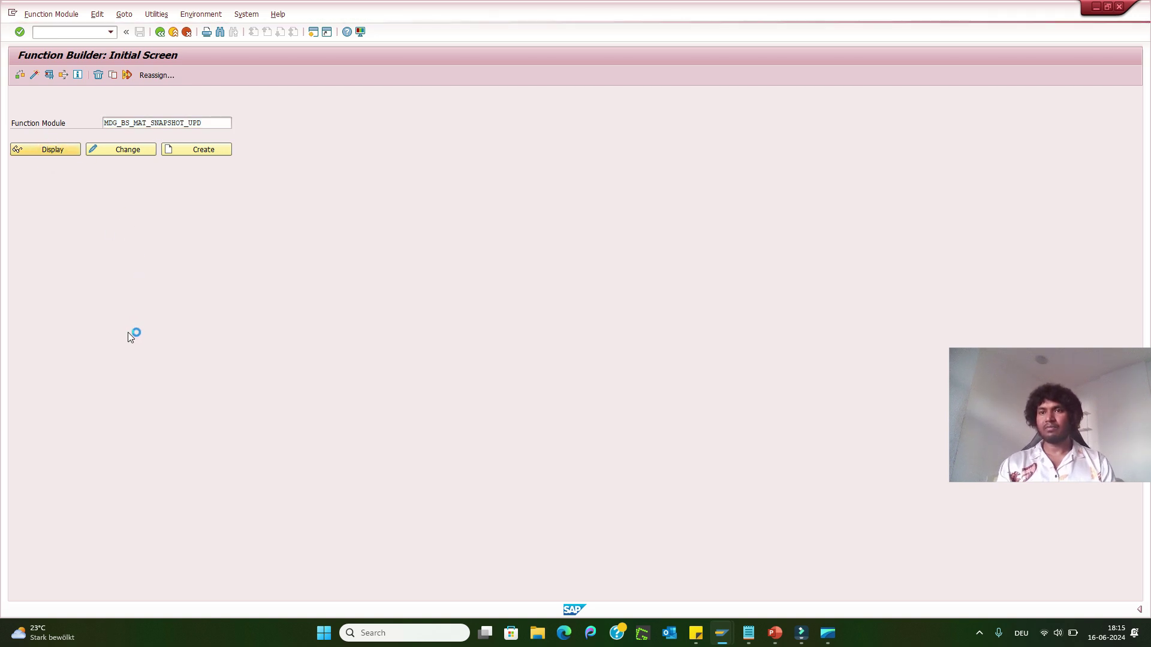
# Review the ABAP Editor debugging settings, confirm them, and return to the Function Builder start screen
pyautogui.click(156, 14)
pyautogui.click(160, 30)
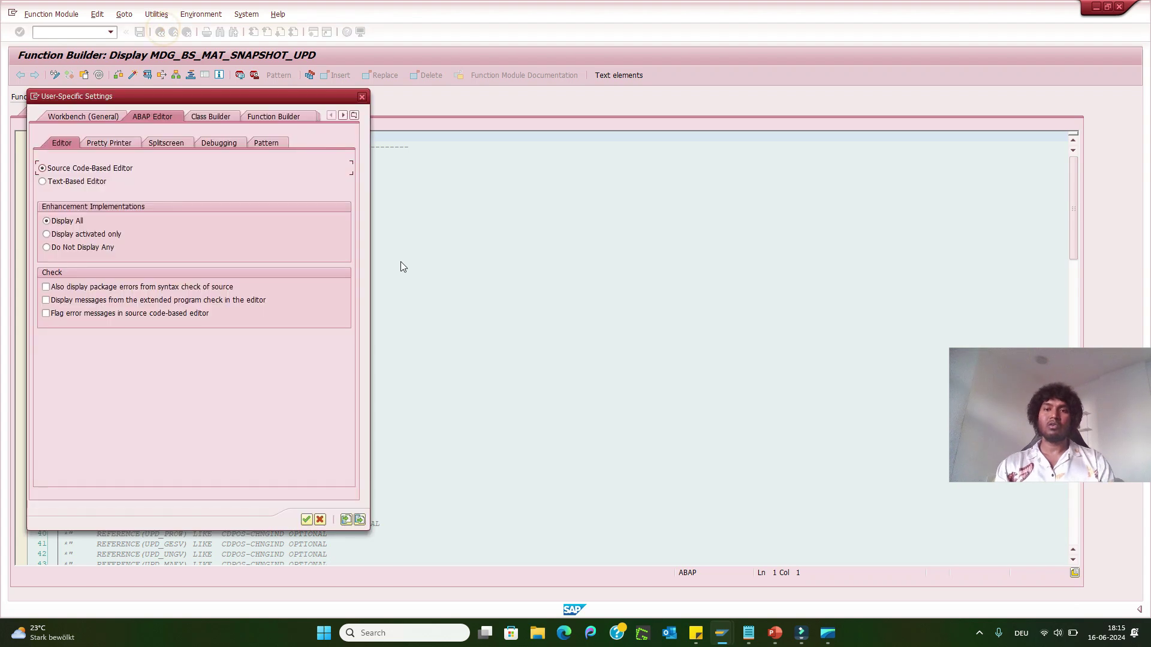
pyautogui.click(214, 144)
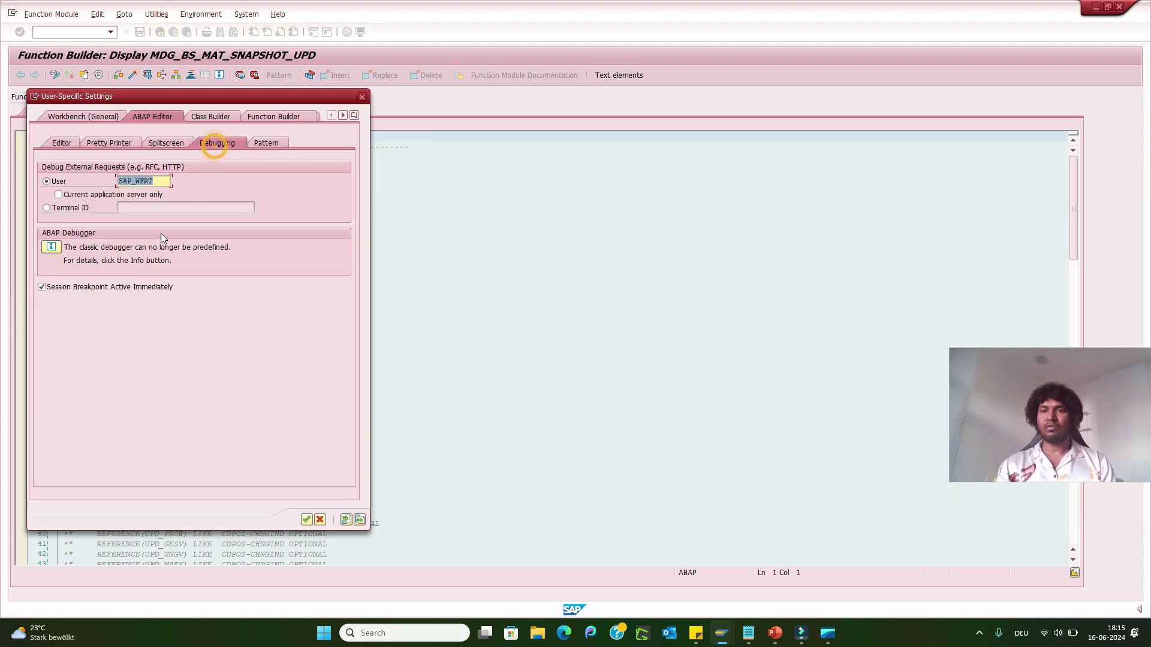
pyautogui.click(306, 519)
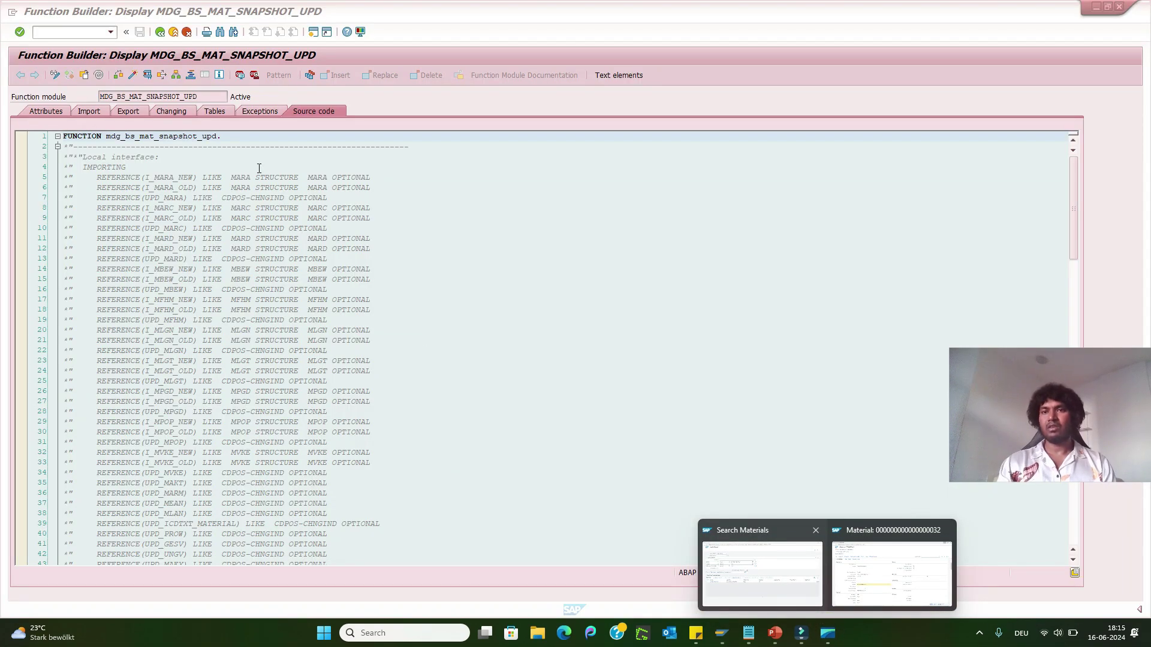
pyautogui.click(159, 31)
pyautogui.moveTo(833, 642)
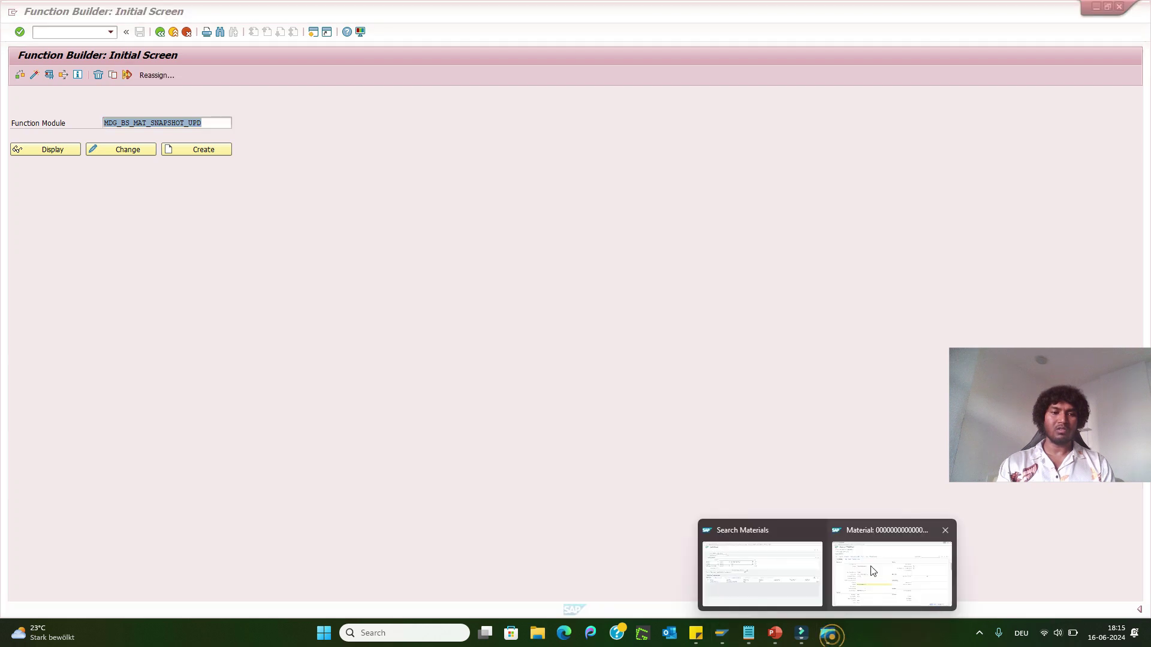
pyautogui.click(867, 567)
# Refresh material 32 to show old number 999999111 and auth group DUM, with Division still 02
pyautogui.click(295, 127)
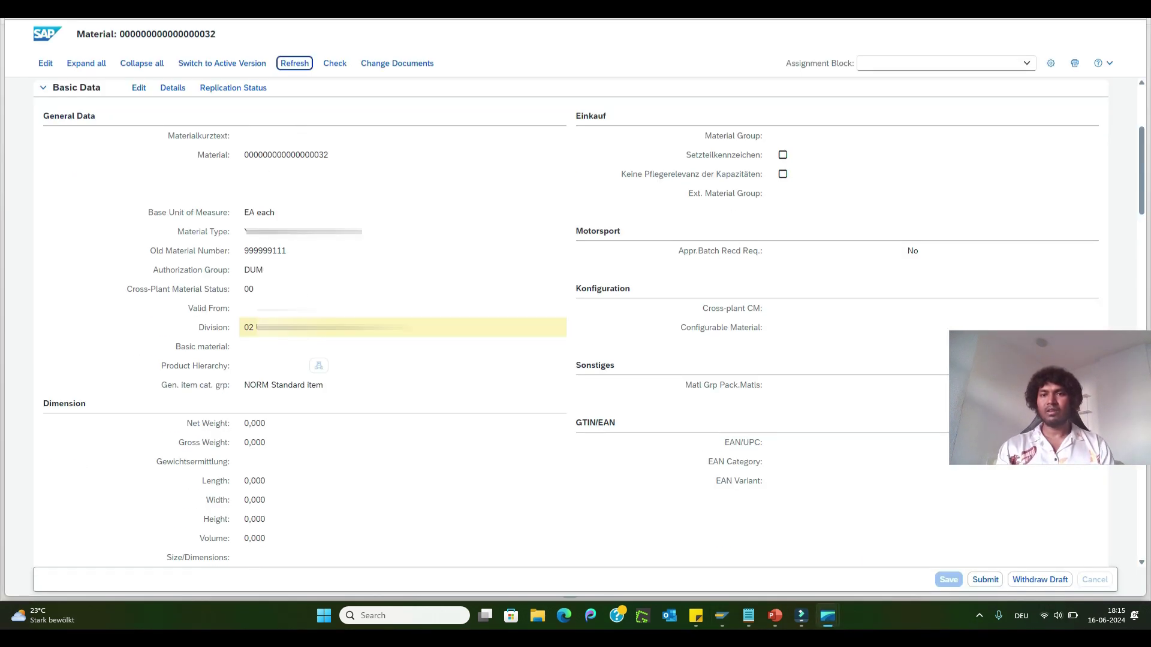
pyautogui.moveTo(243, 250); pyautogui.dragTo(267, 277)
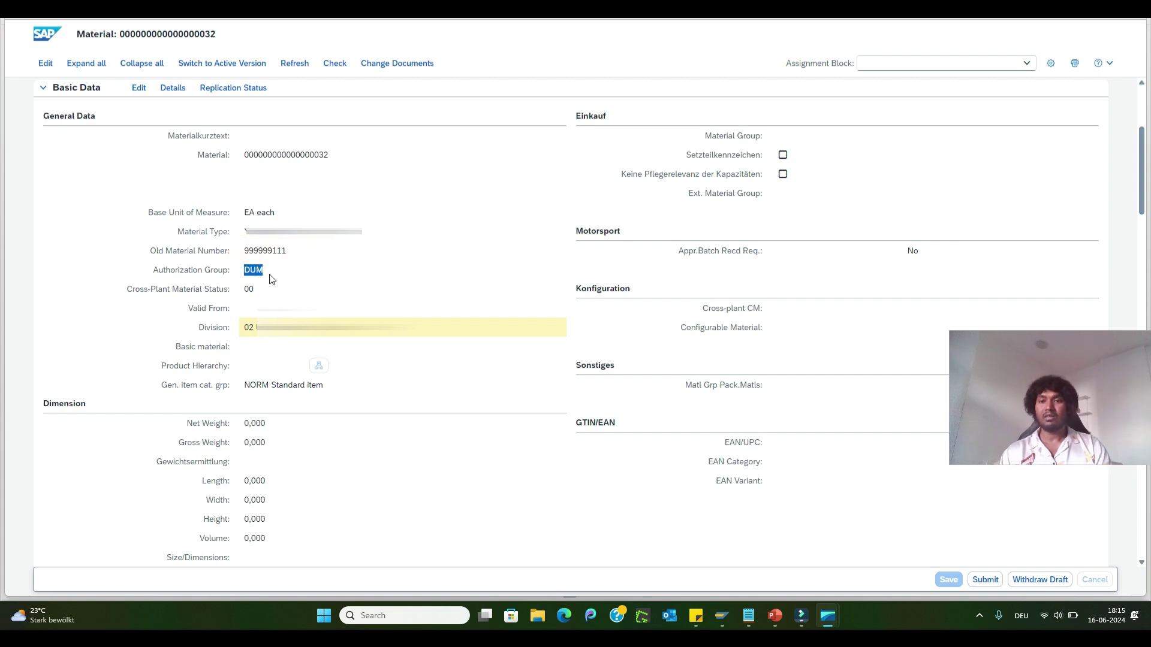
pyautogui.moveTo(243, 328); pyautogui.dragTo(257, 327)
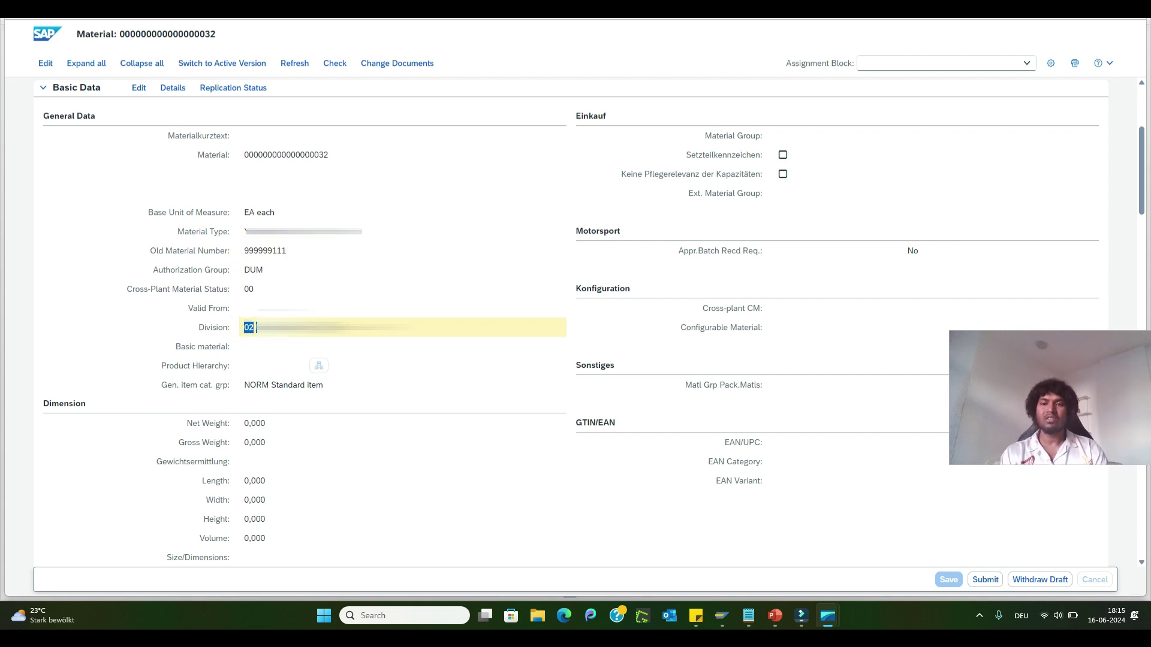
pyautogui.click(256, 328)
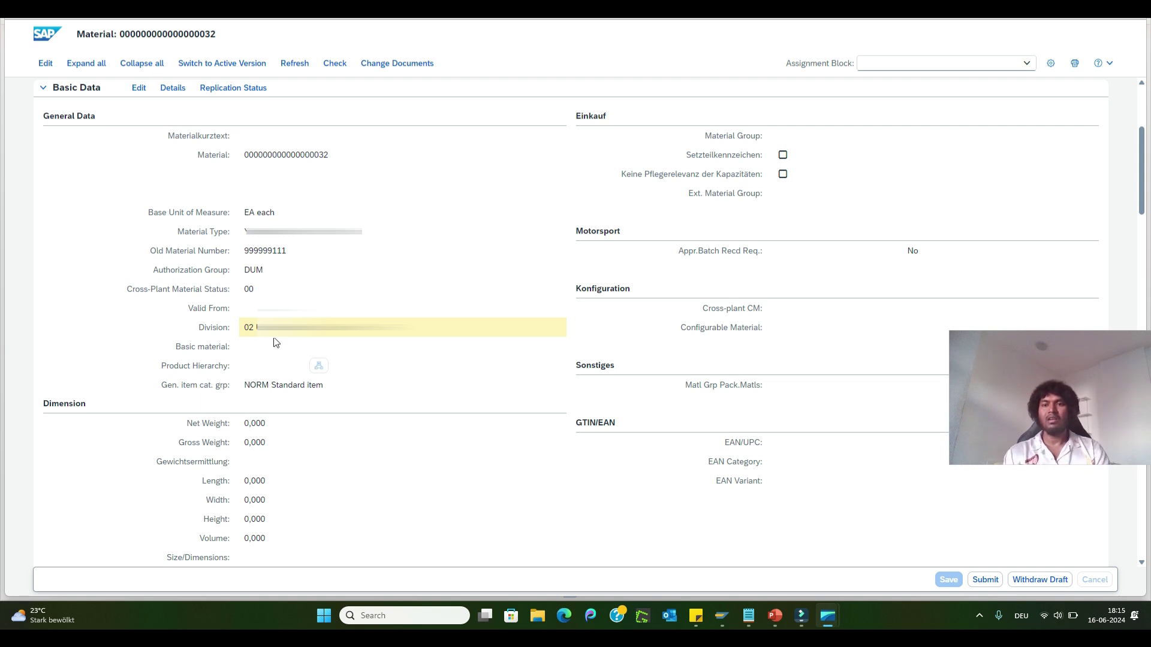
pyautogui.doubleClick(249, 327)
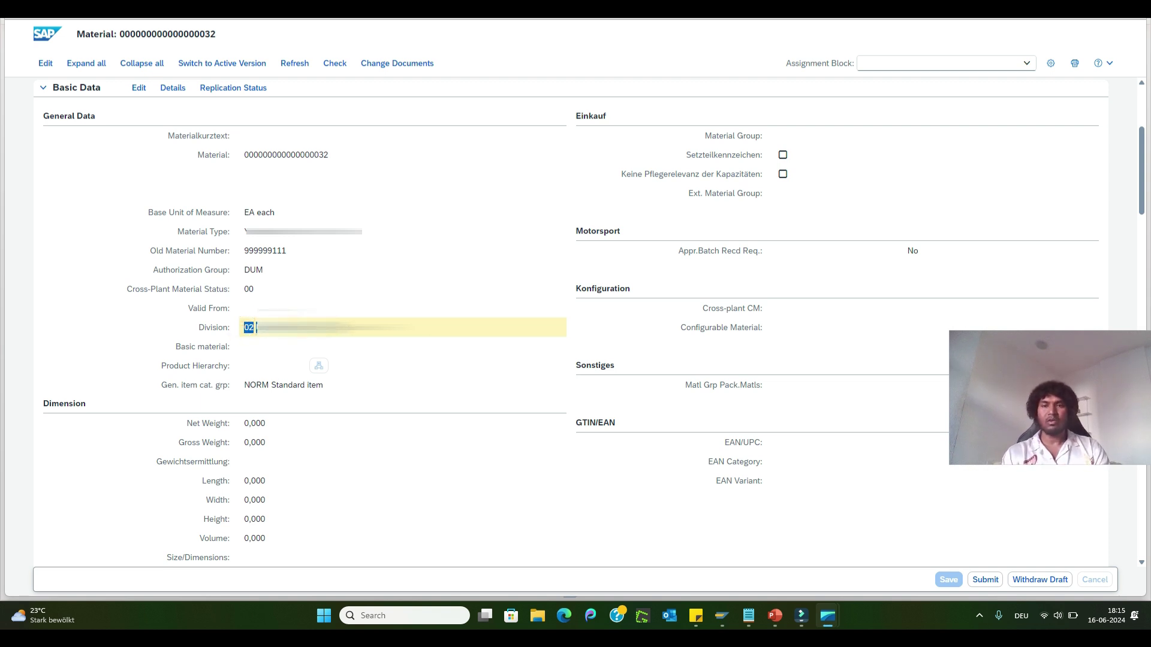